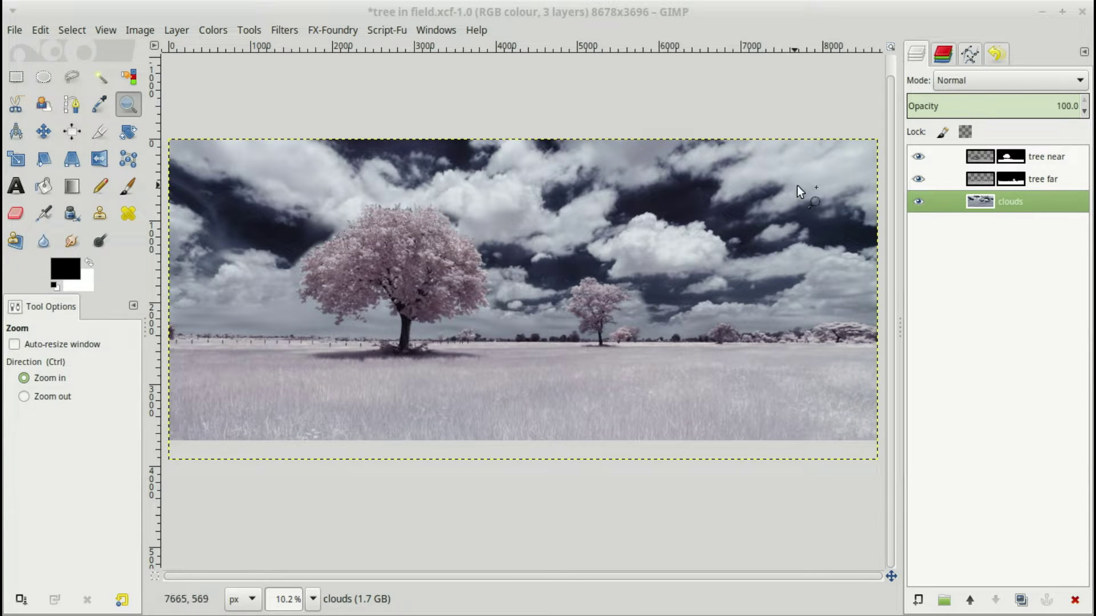
- Toggle the tree near, tree far and clouds layers off and on to inspect each
{"action": "left_click", "coordinate": [917, 158]}
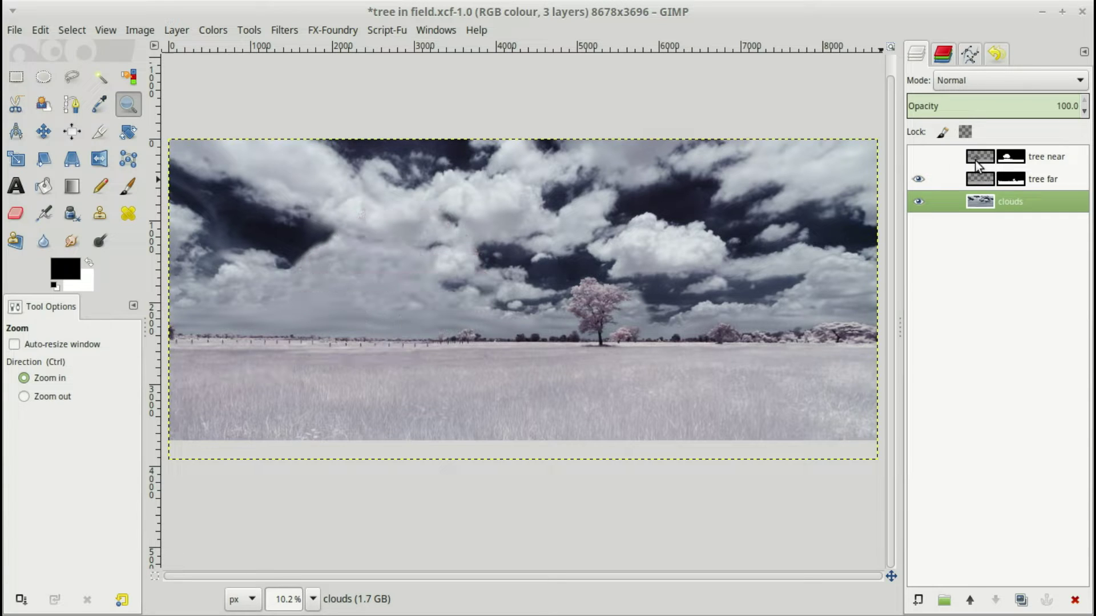
{"action": "left_click", "coordinate": [918, 180]}
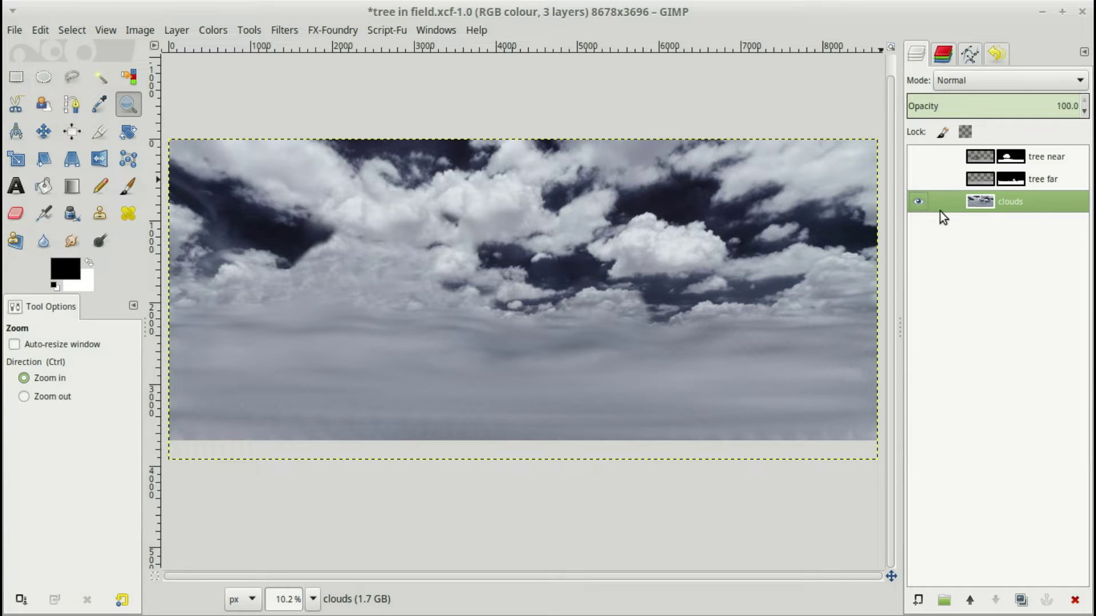
{"action": "left_click", "coordinate": [918, 179]}
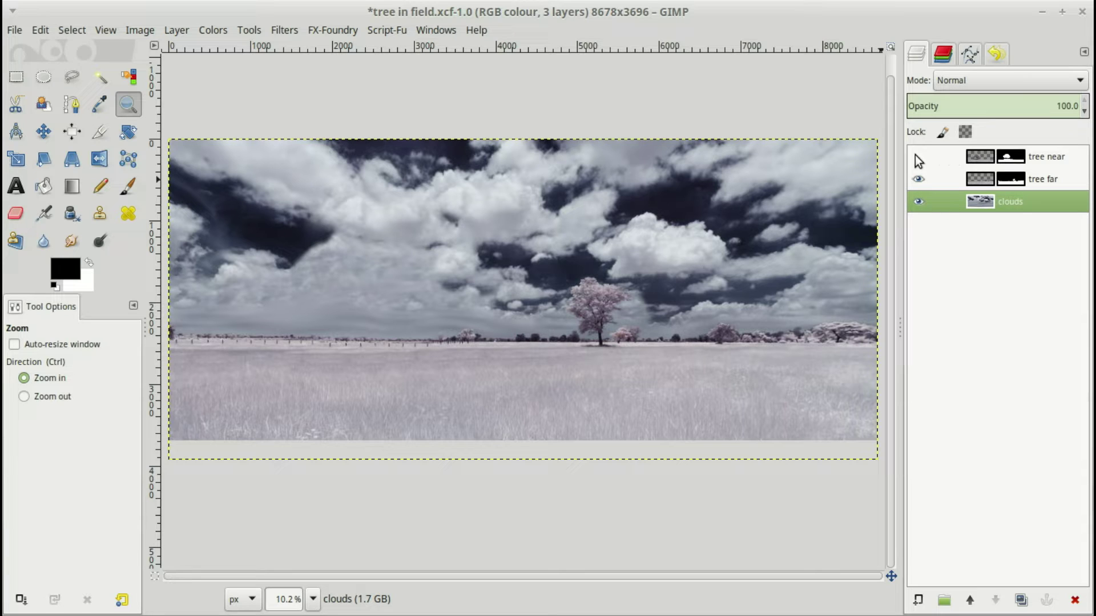
{"action": "left_click", "coordinate": [918, 157]}
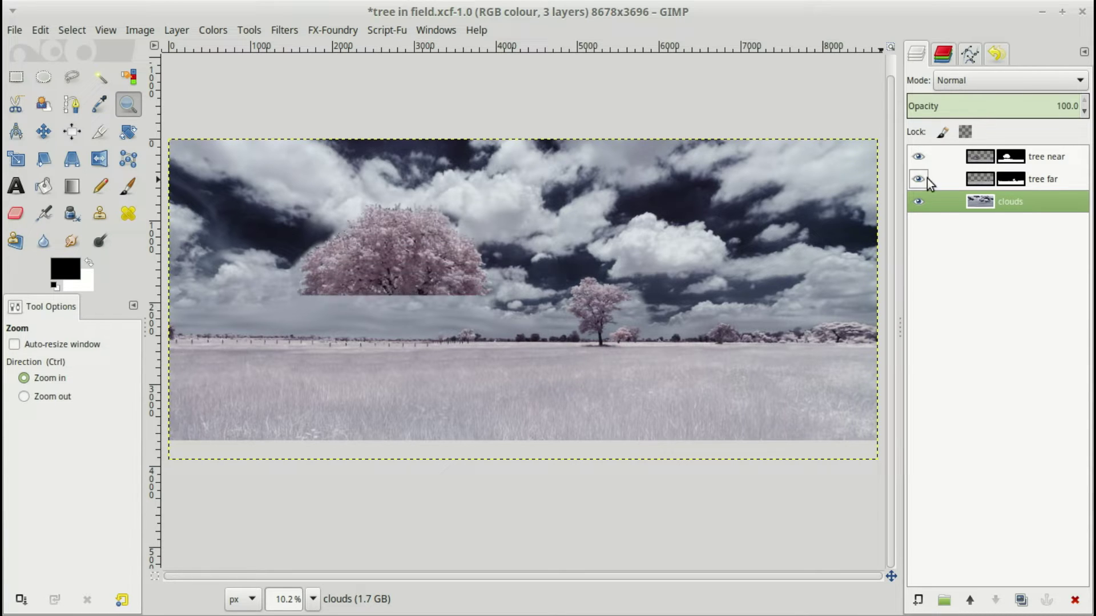
{"action": "left_click", "coordinate": [919, 202]}
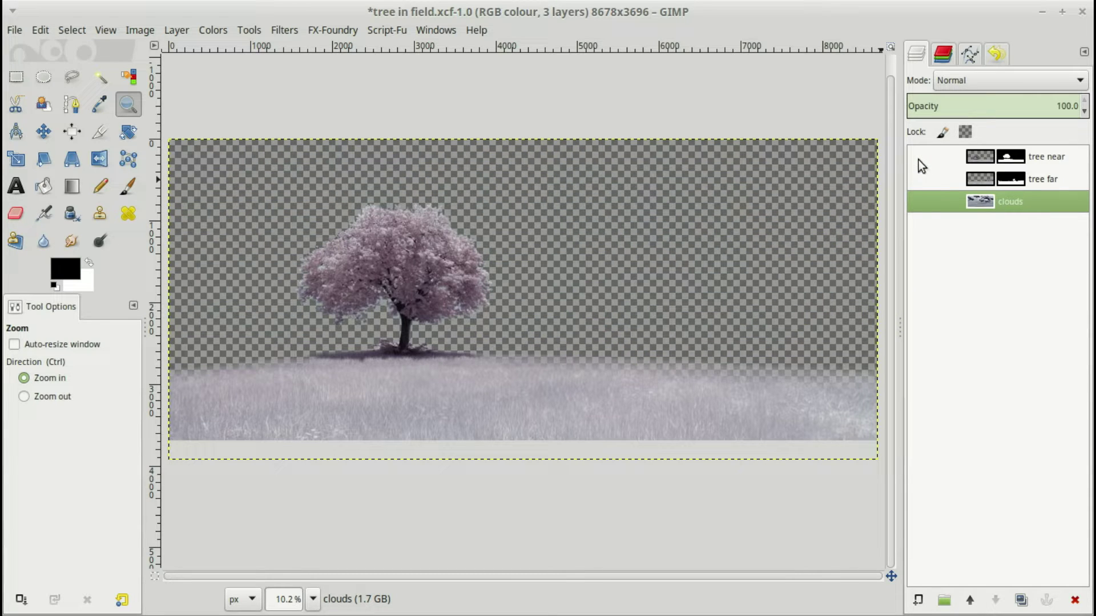
{"action": "left_click", "coordinate": [917, 202]}
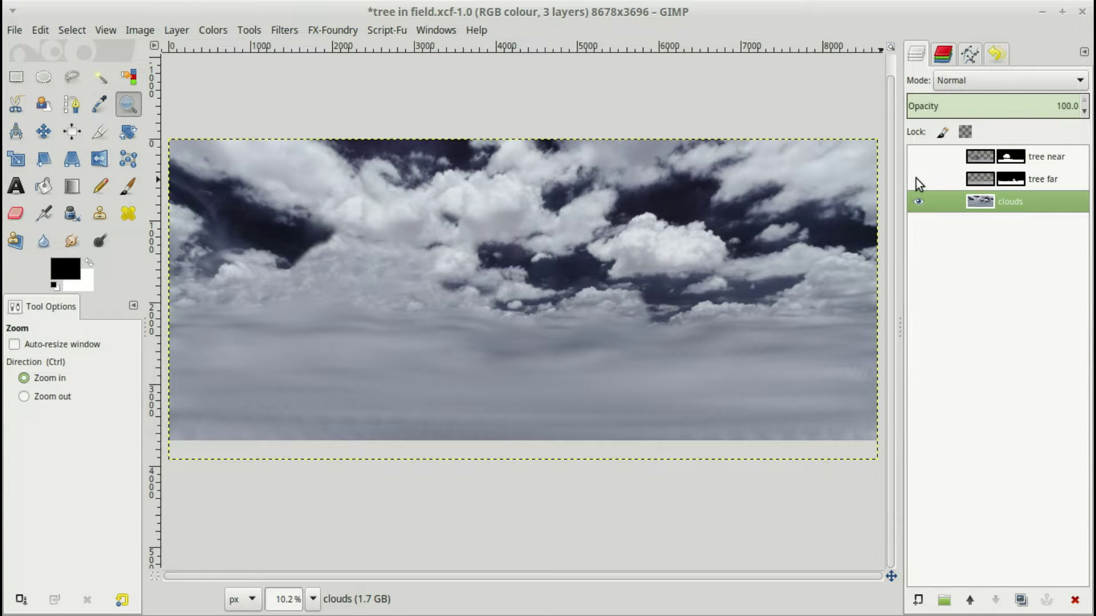
{"action": "left_click", "coordinate": [918, 179]}
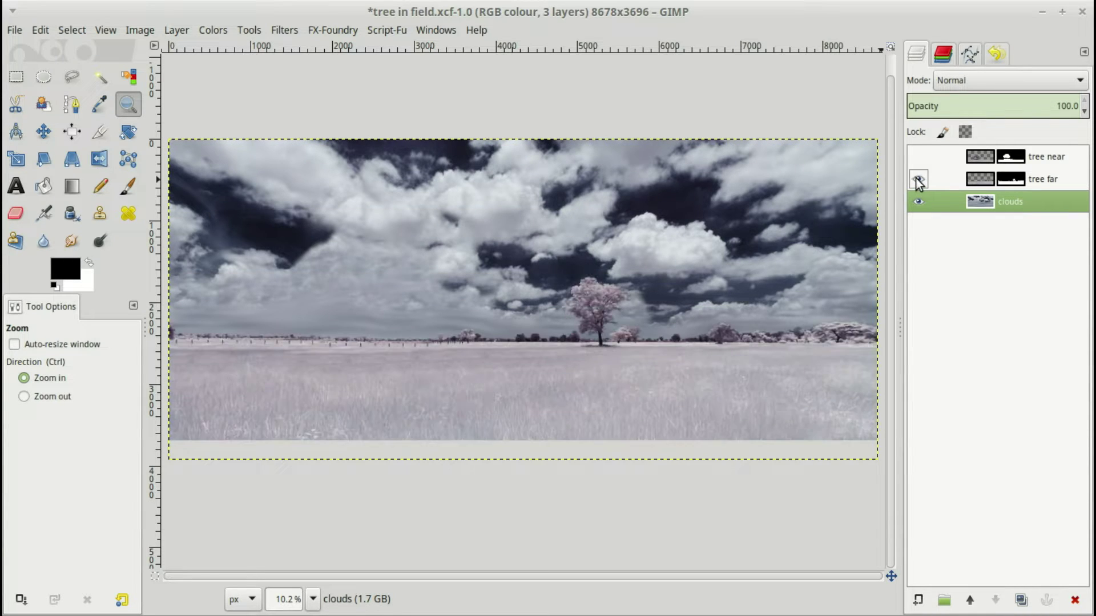
{"action": "left_click", "coordinate": [917, 179]}
- Recheck the layers, then make tree near the active layer with tree far hidden
{"action": "left_click", "coordinate": [918, 157]}
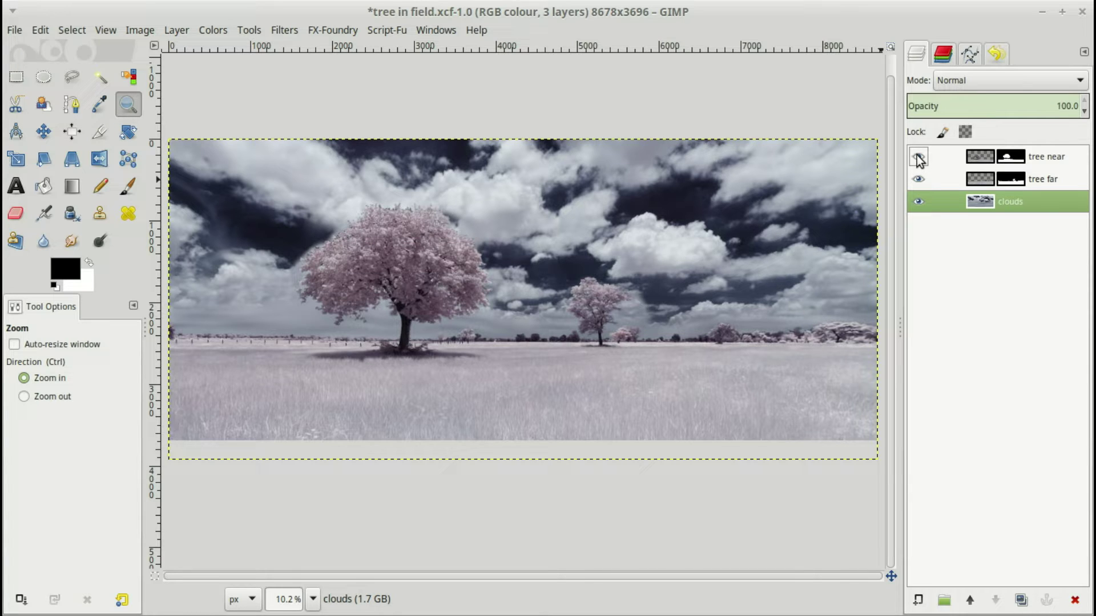
{"action": "left_click", "coordinate": [919, 179]}
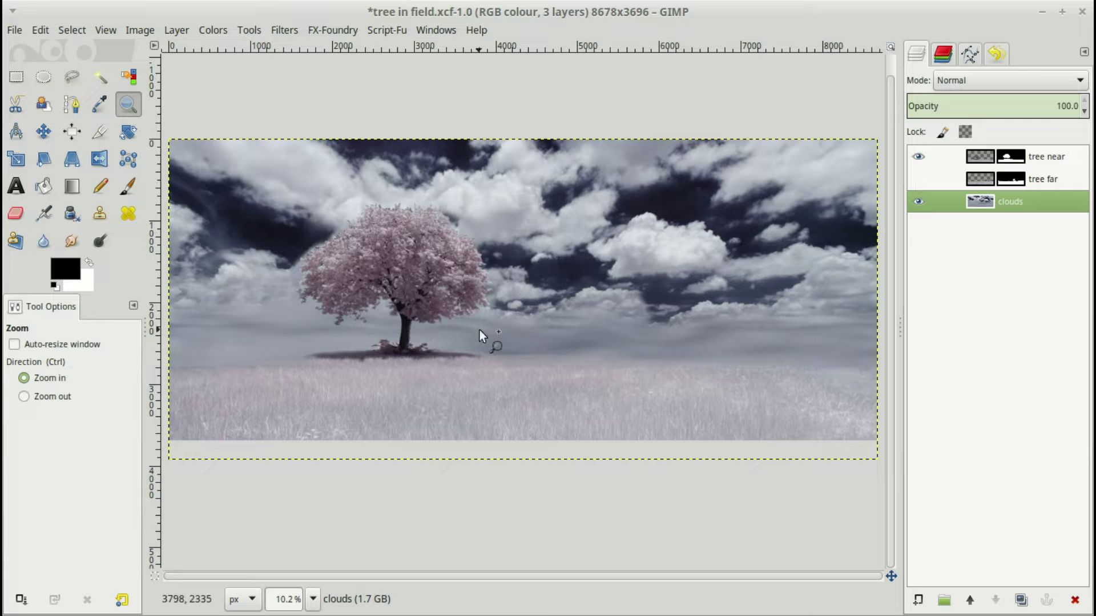
{"action": "left_click", "coordinate": [918, 204]}
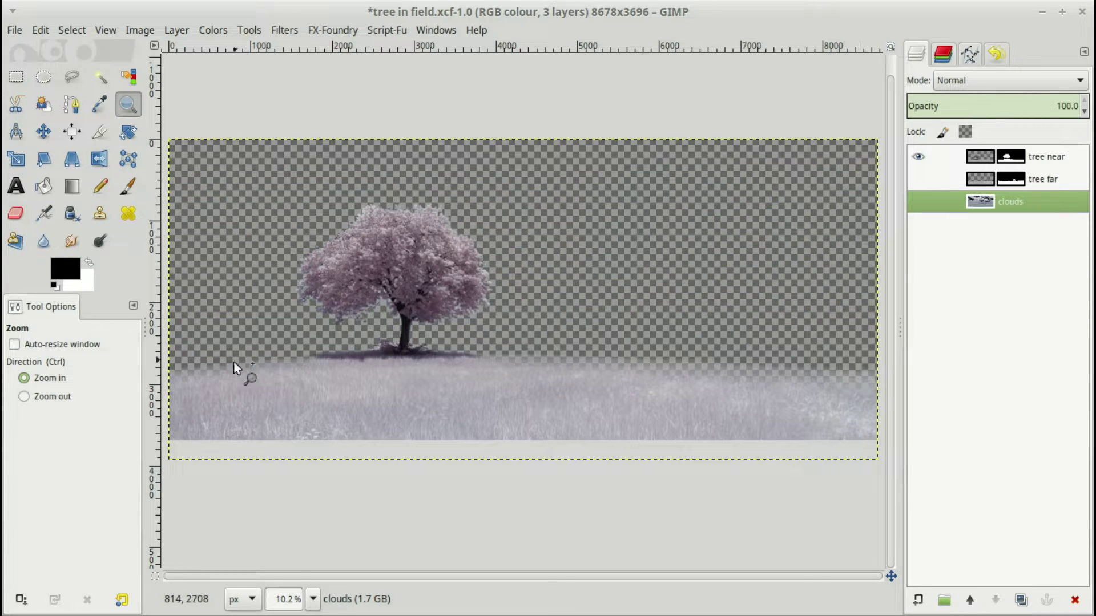
{"action": "left_click", "coordinate": [919, 180]}
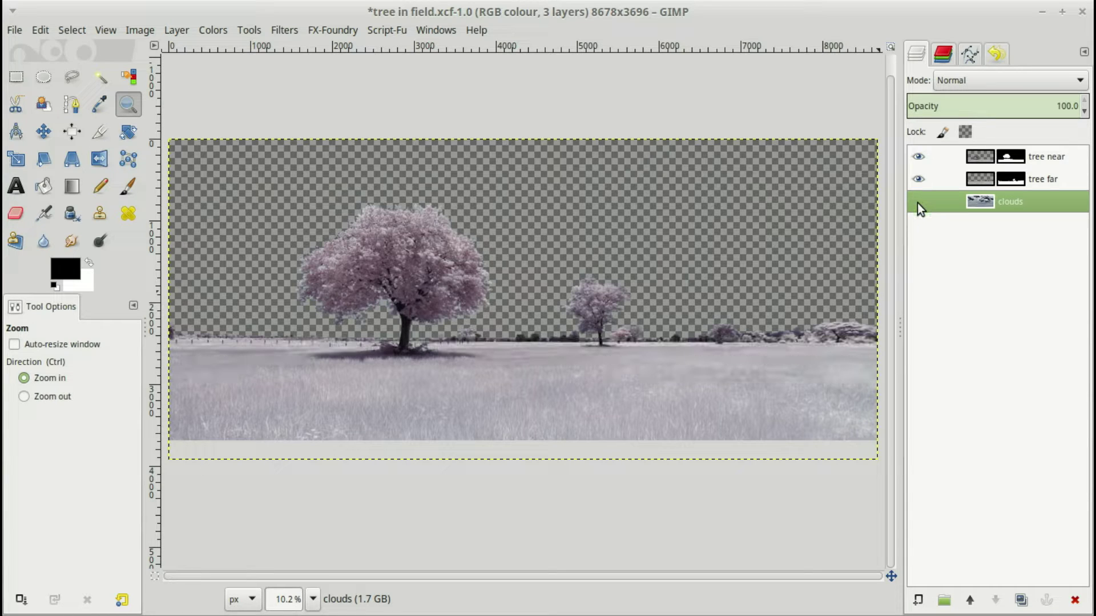
{"action": "left_click", "coordinate": [918, 202]}
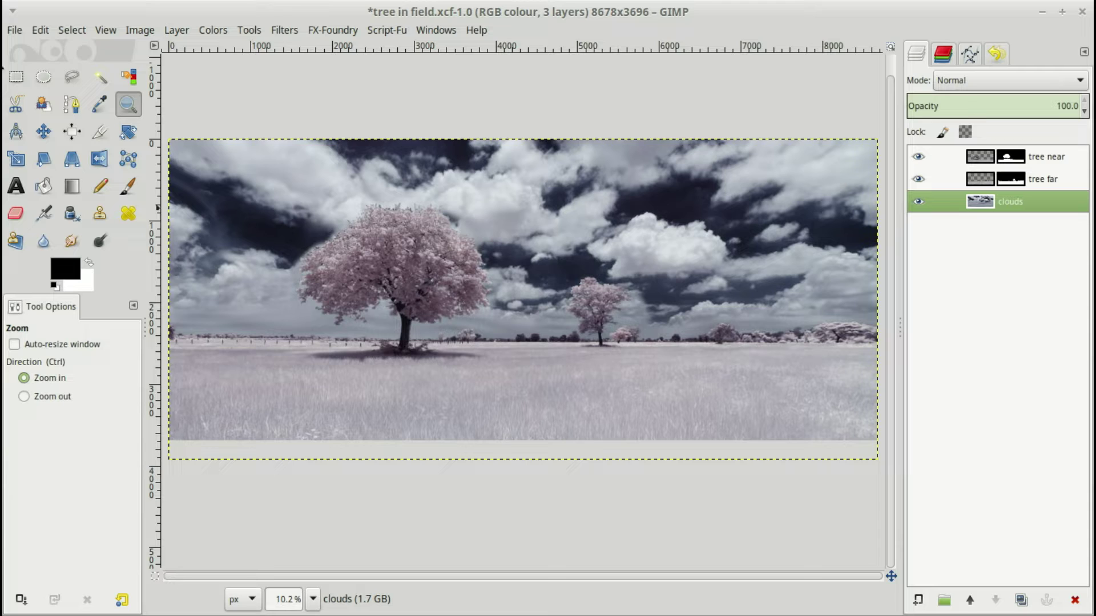
{"action": "left_click", "coordinate": [979, 158]}
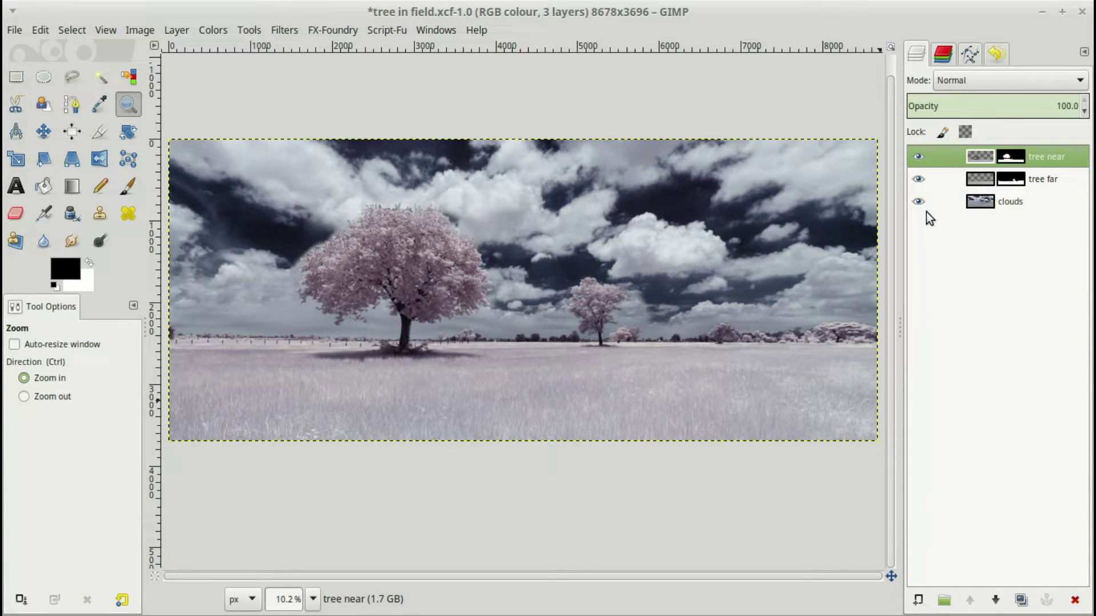
{"action": "left_click", "coordinate": [918, 179]}
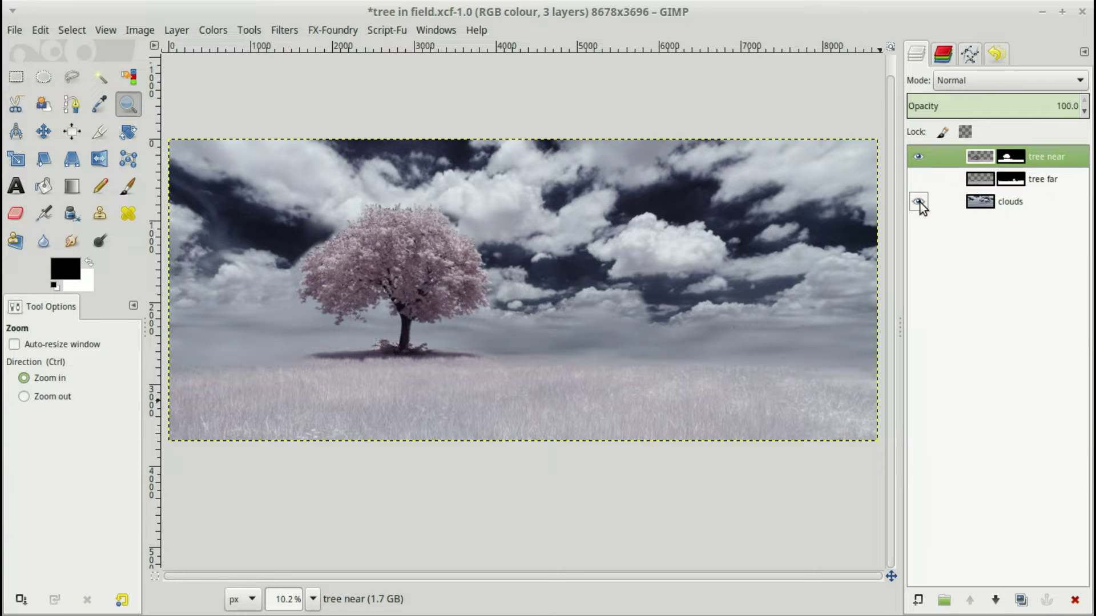
- Export the tree near layer alone as tree near.png at compression level 9, then hide it
{"action": "left_click", "coordinate": [918, 202]}
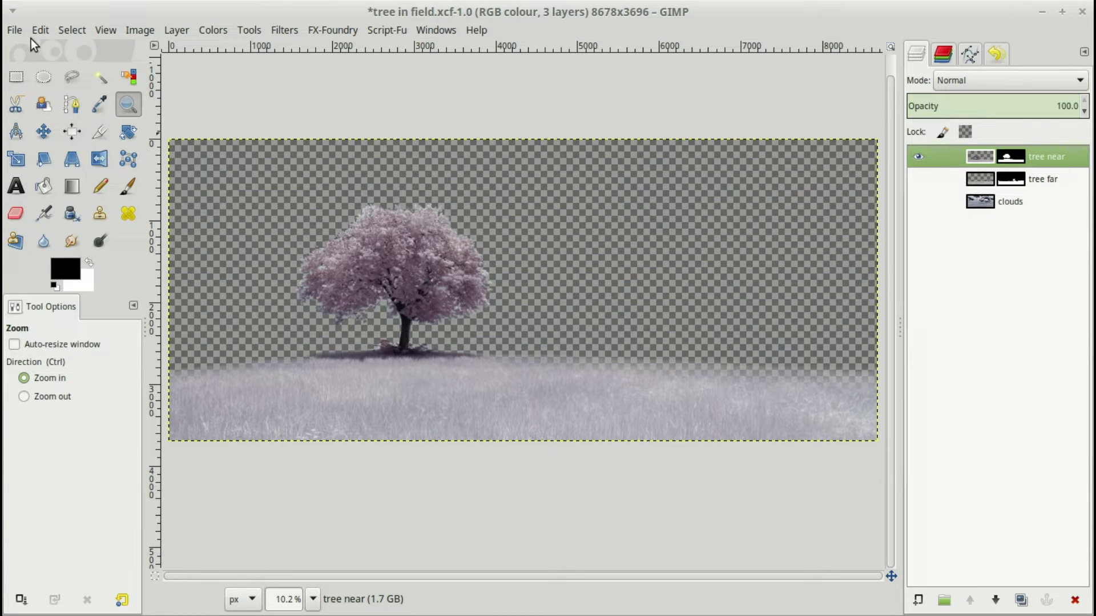
{"action": "left_click", "coordinate": [15, 31]}
{"action": "left_click", "coordinate": [37, 281]}
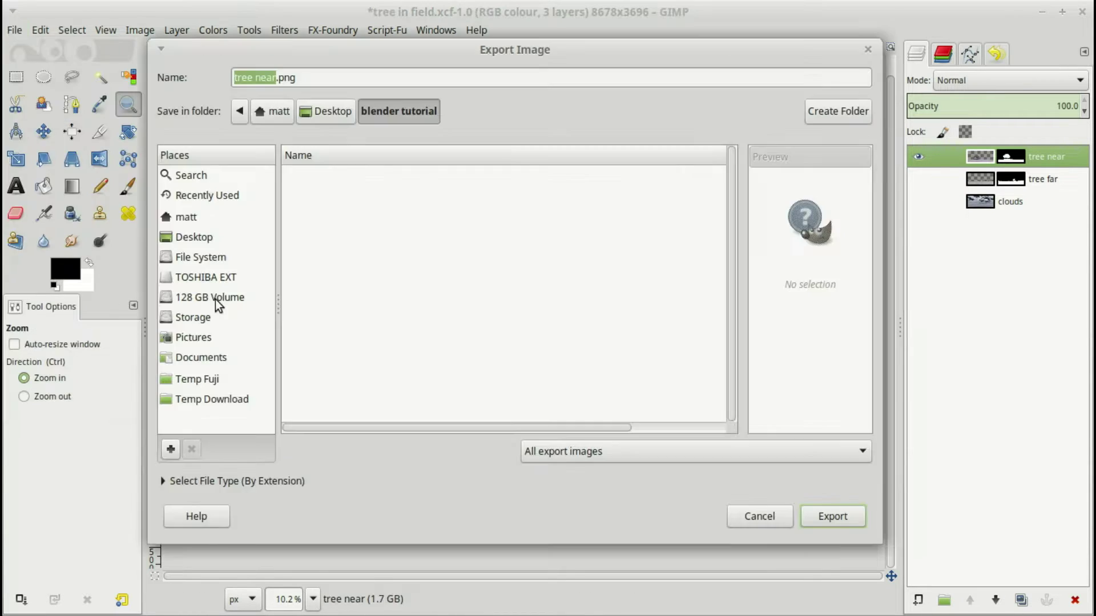
{"action": "left_click", "coordinate": [293, 78]}
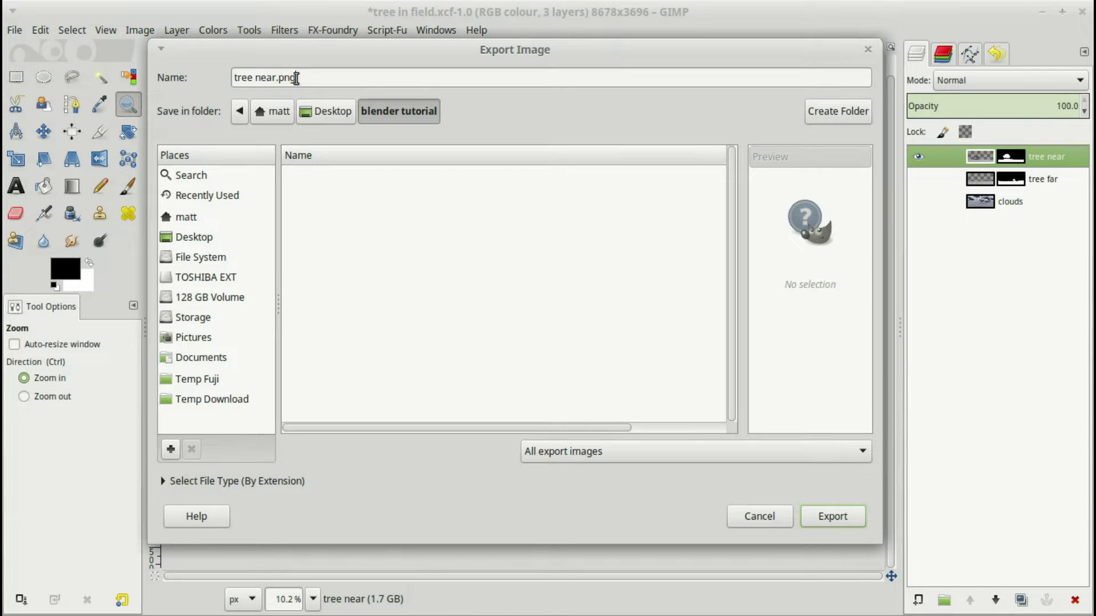
{"action": "left_click_drag", "start_coordinate": [275, 78], "coordinate": [234, 79]}
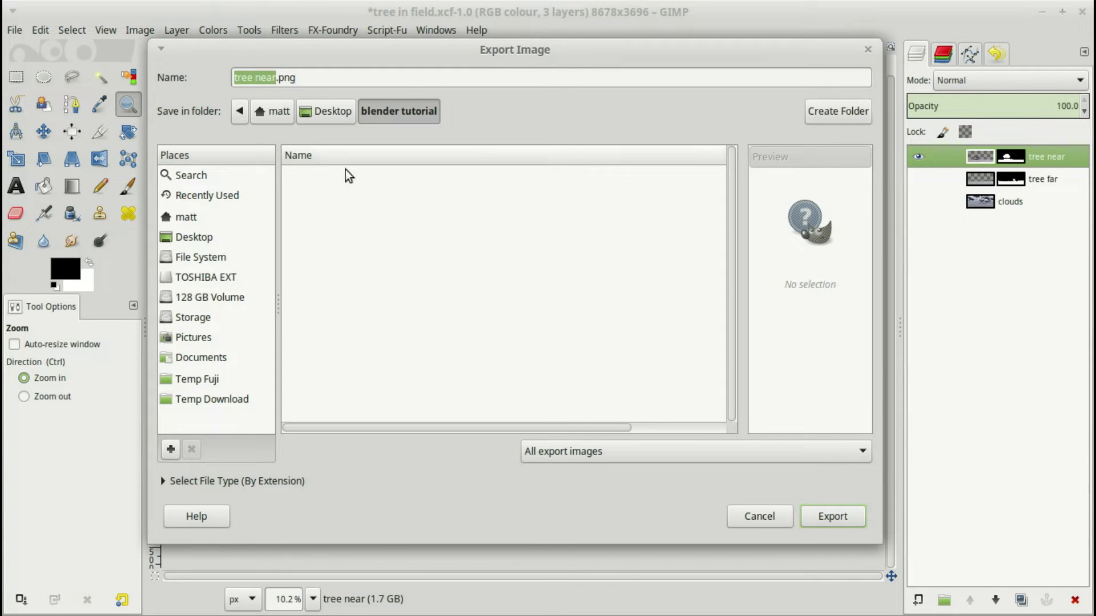
{"action": "left_click", "coordinate": [835, 524]}
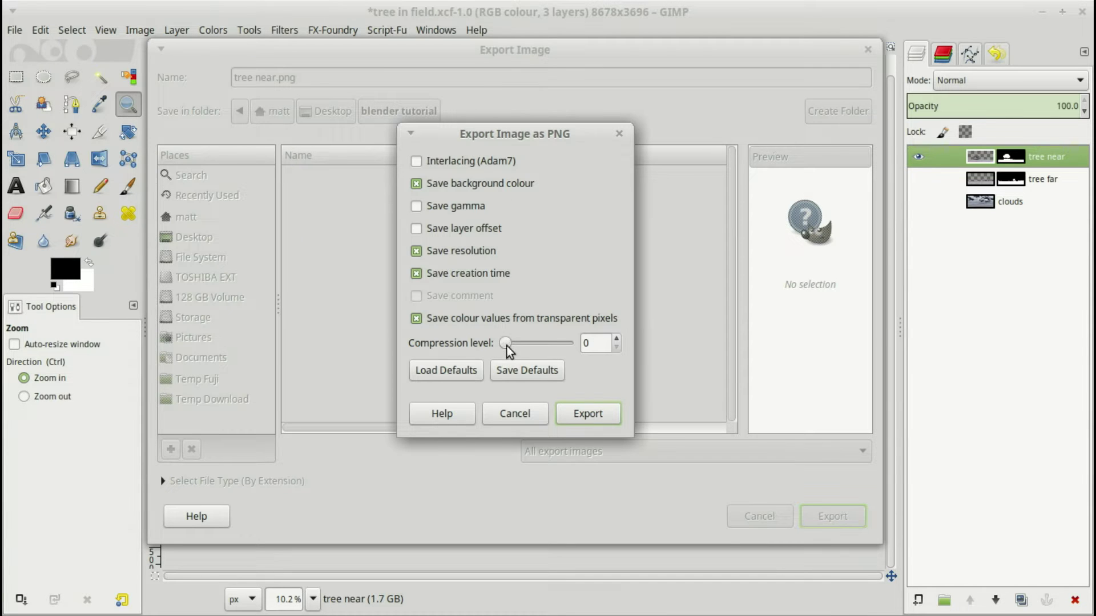
{"action": "left_click_drag", "start_coordinate": [506, 344], "coordinate": [570, 345]}
{"action": "left_click", "coordinate": [594, 414]}
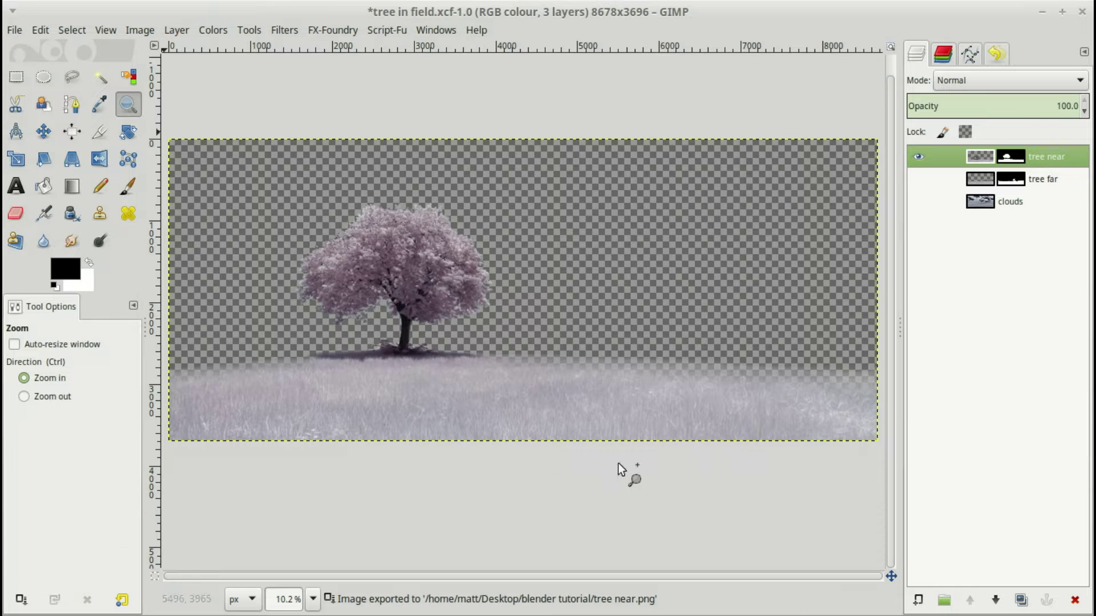
{"action": "left_click", "coordinate": [917, 156]}
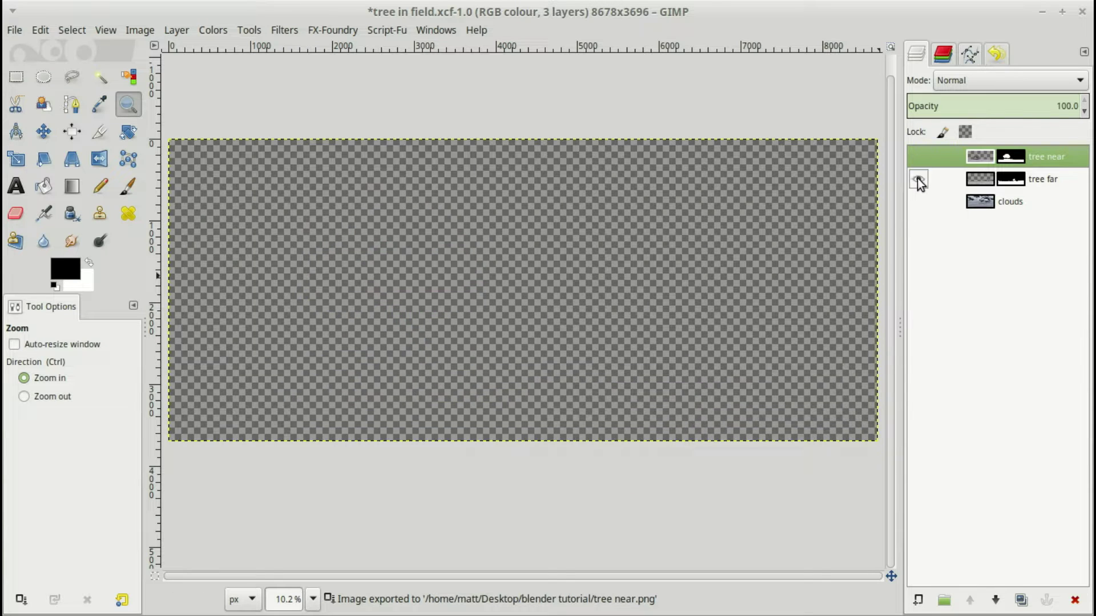
- Show the tree far layer and export it as tree far.png to the blender tutorial folder
{"action": "left_click", "coordinate": [917, 178]}
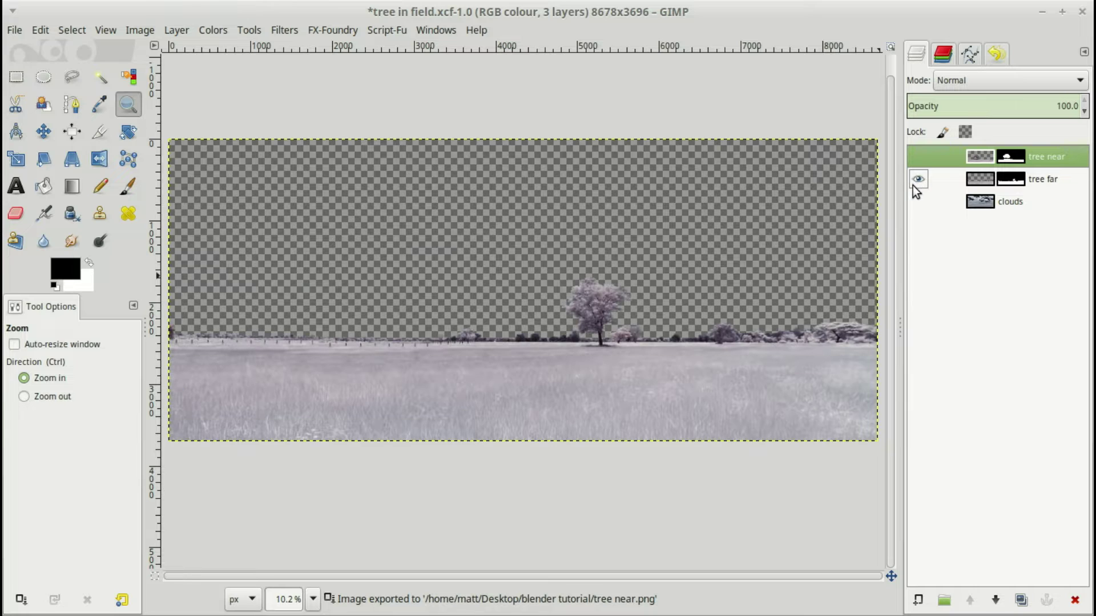
{"action": "left_click", "coordinate": [14, 30]}
{"action": "left_click", "coordinate": [64, 276]}
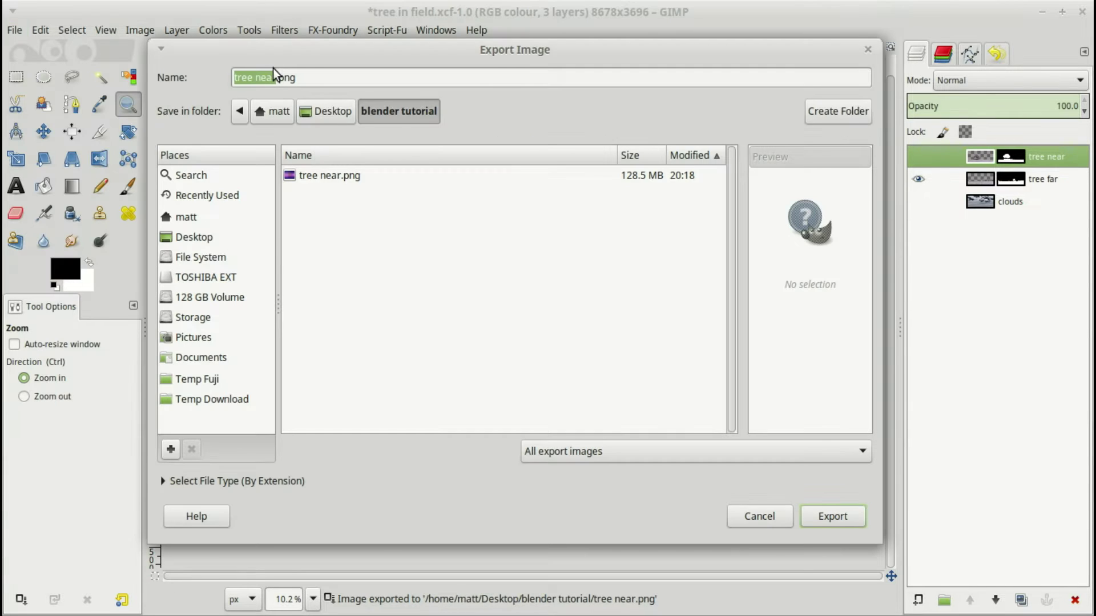
{"action": "key", "text": "Right"}
{"action": "key", "text": "BackSpace"}
{"action": "key", "text": "BackSpace"}
{"action": "key", "text": "BackSpace"}
{"action": "key", "text": "BackSpace"}
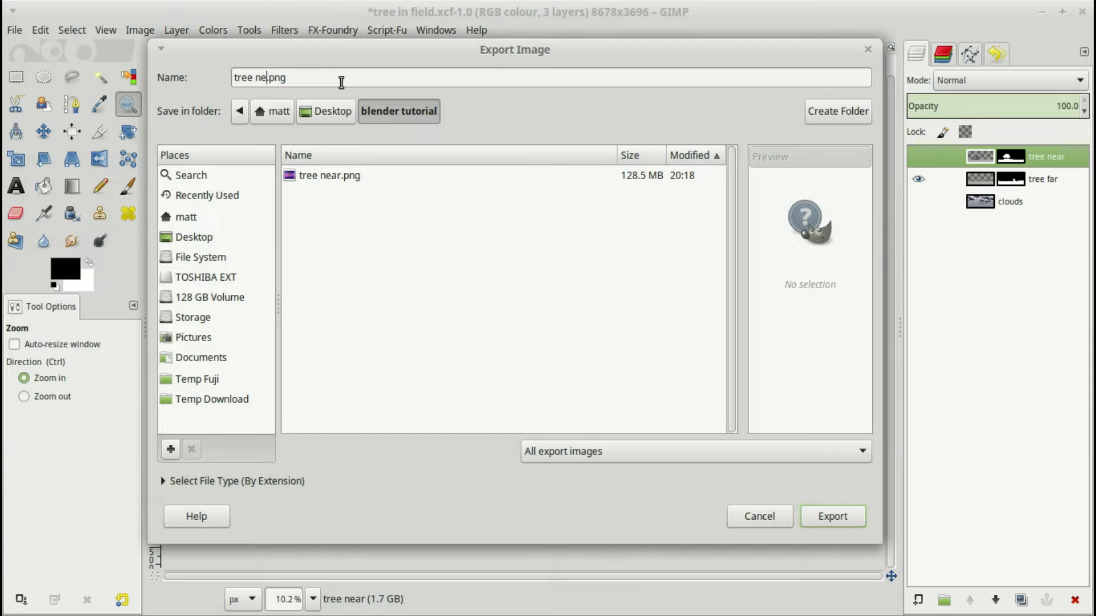
{"action": "type", "text": "far"}
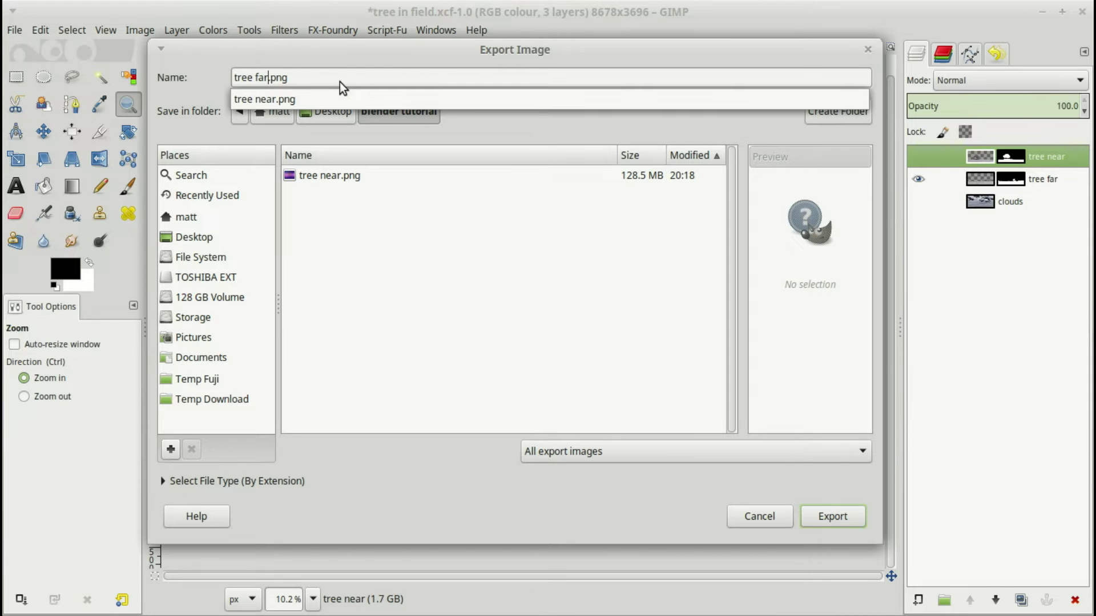
{"action": "key", "text": "Return"}
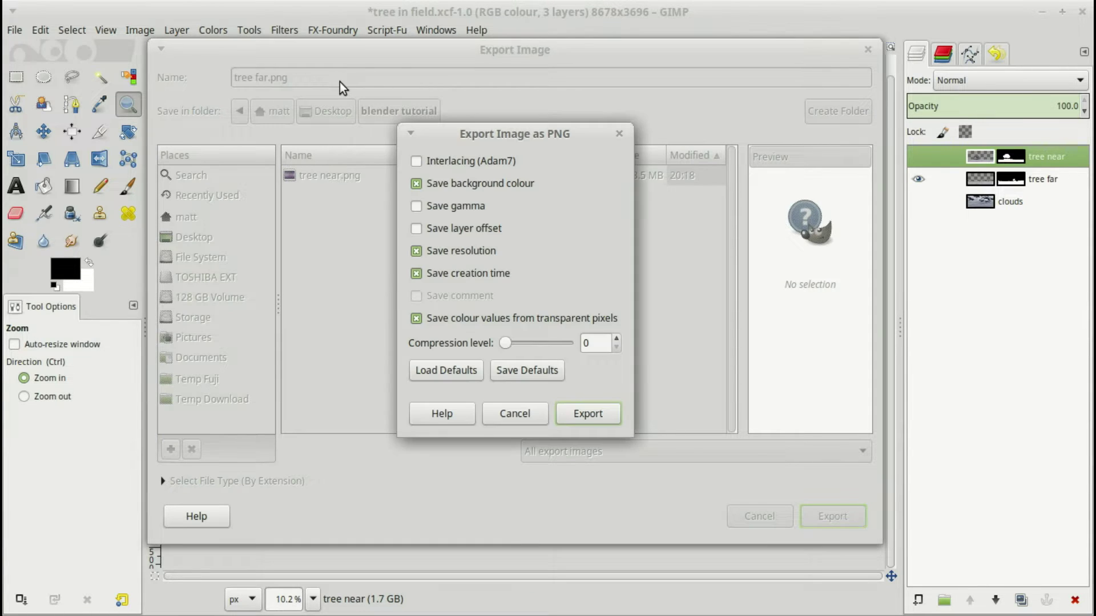
{"action": "left_click", "coordinate": [587, 414]}
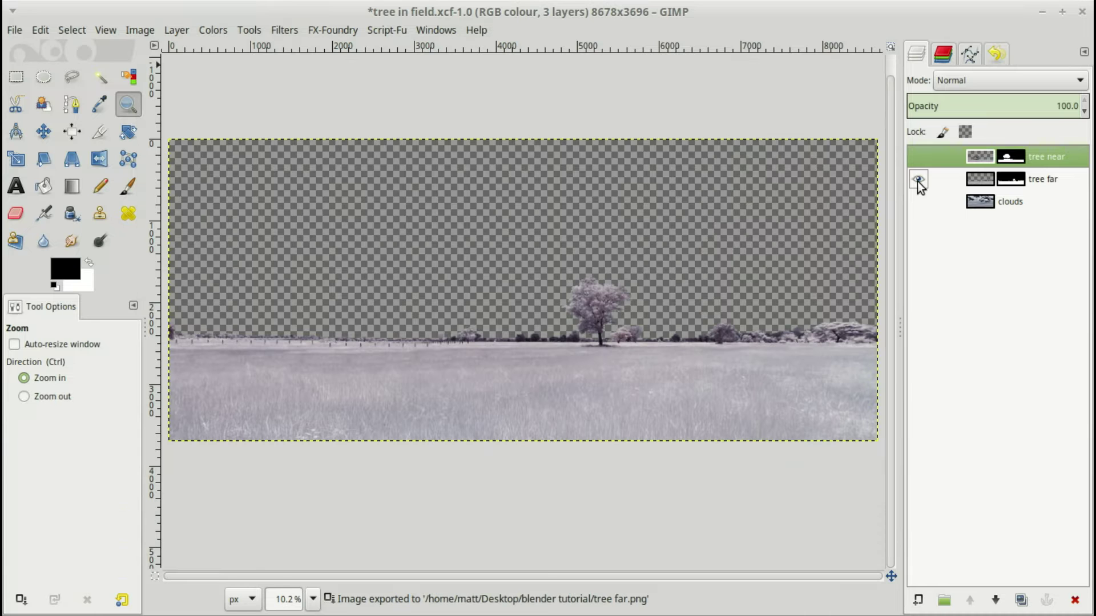
- Show only the clouds layer and export it as clouds.png with default PNG settings
{"action": "left_click", "coordinate": [917, 180]}
{"action": "left_click", "coordinate": [918, 201]}
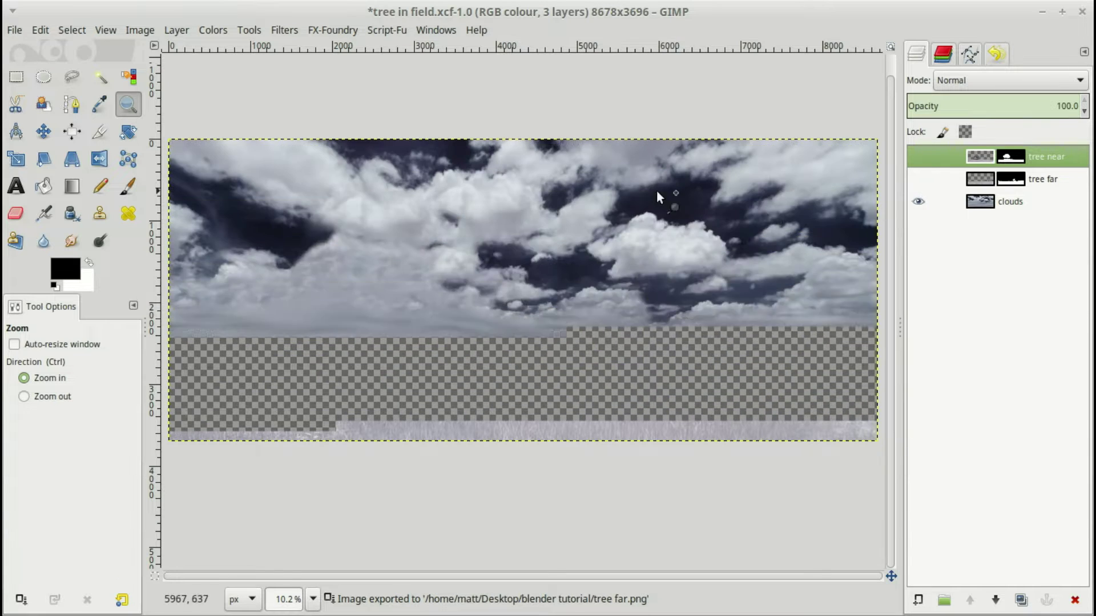
{"action": "left_click", "coordinate": [14, 30]}
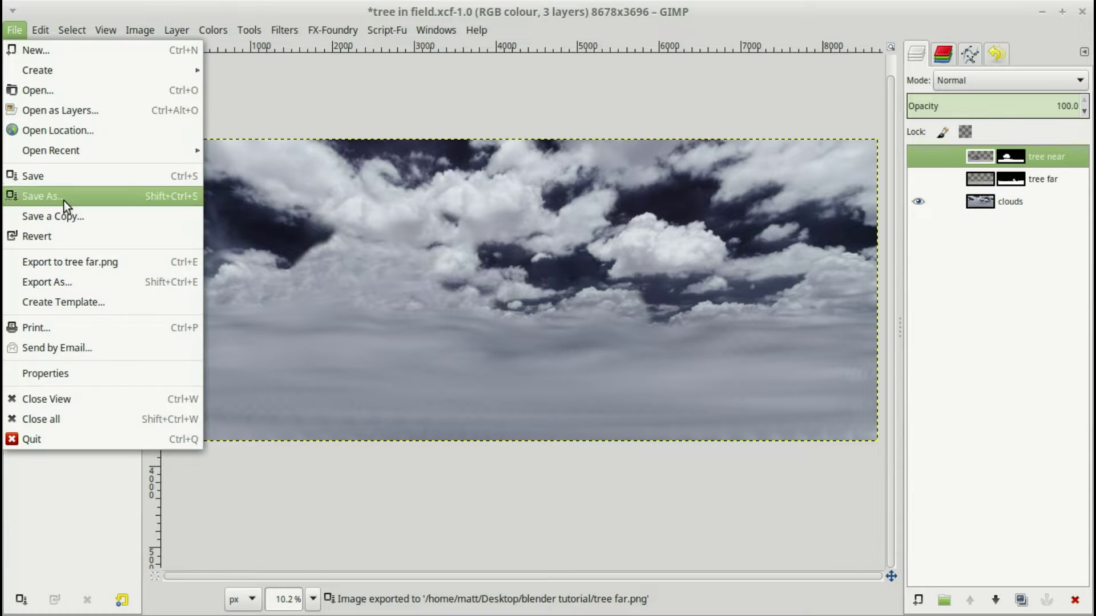
{"action": "left_click", "coordinate": [83, 282]}
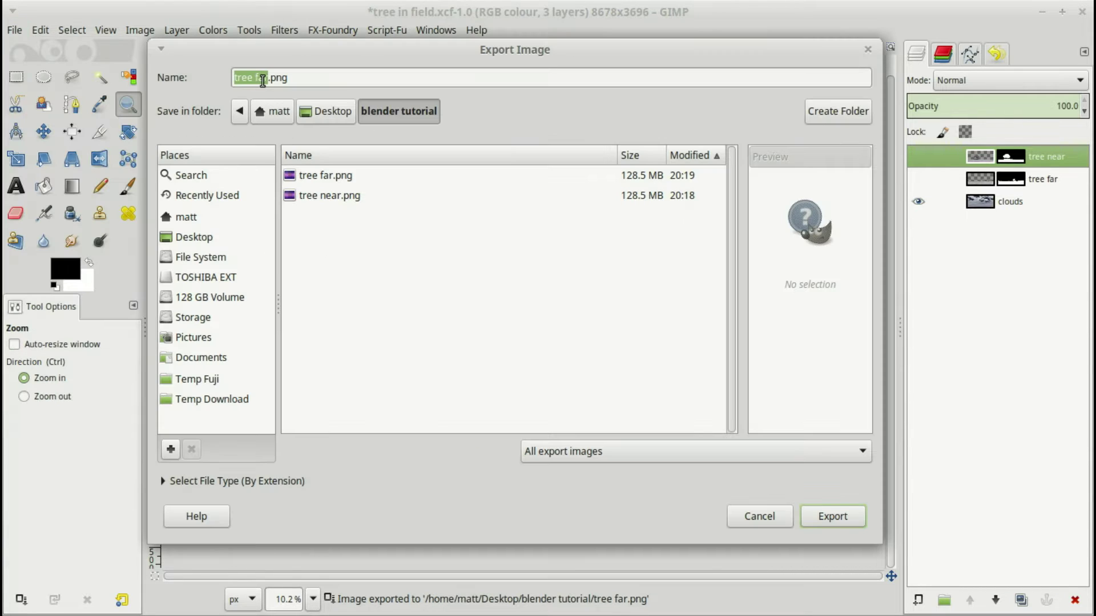
{"action": "left_click_drag", "start_coordinate": [268, 77], "coordinate": [209, 70]}
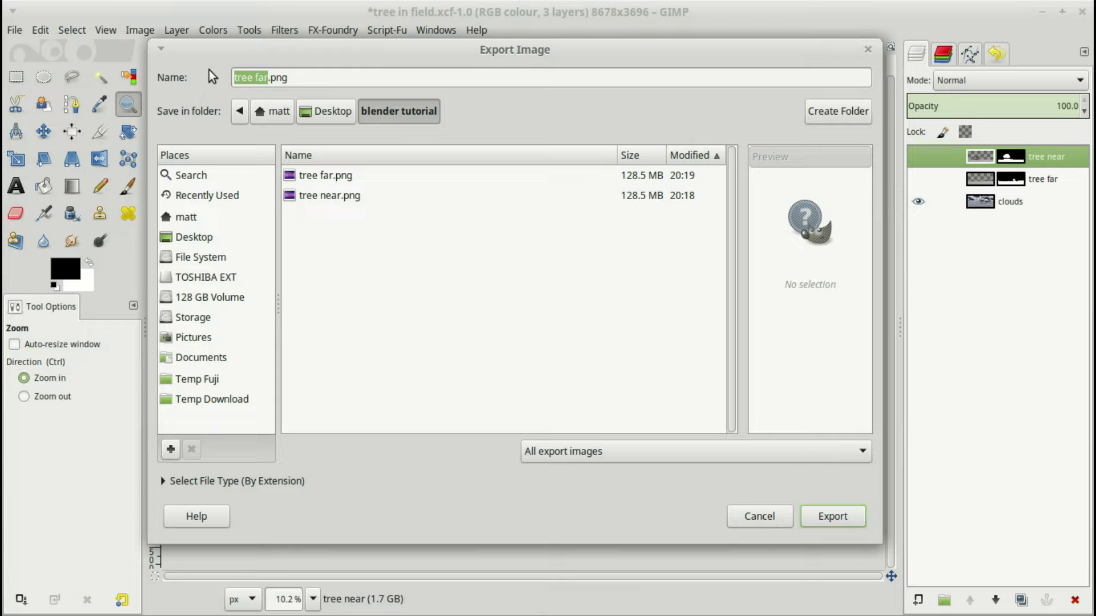
{"action": "type", "text": "clouds"}
{"action": "key", "text": "Return"}
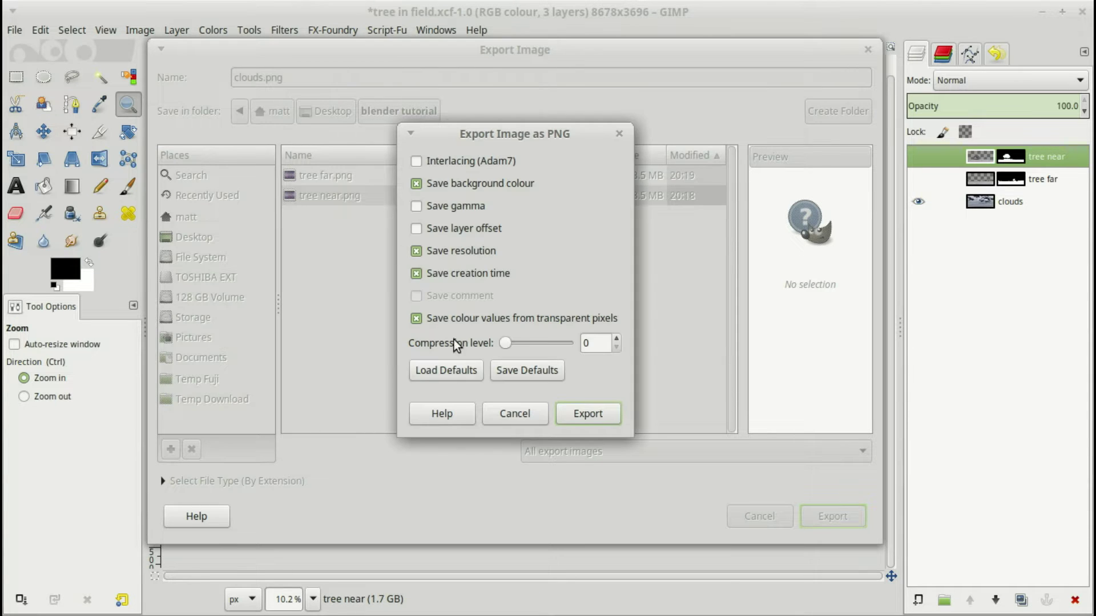
{"action": "left_click", "coordinate": [584, 415]}
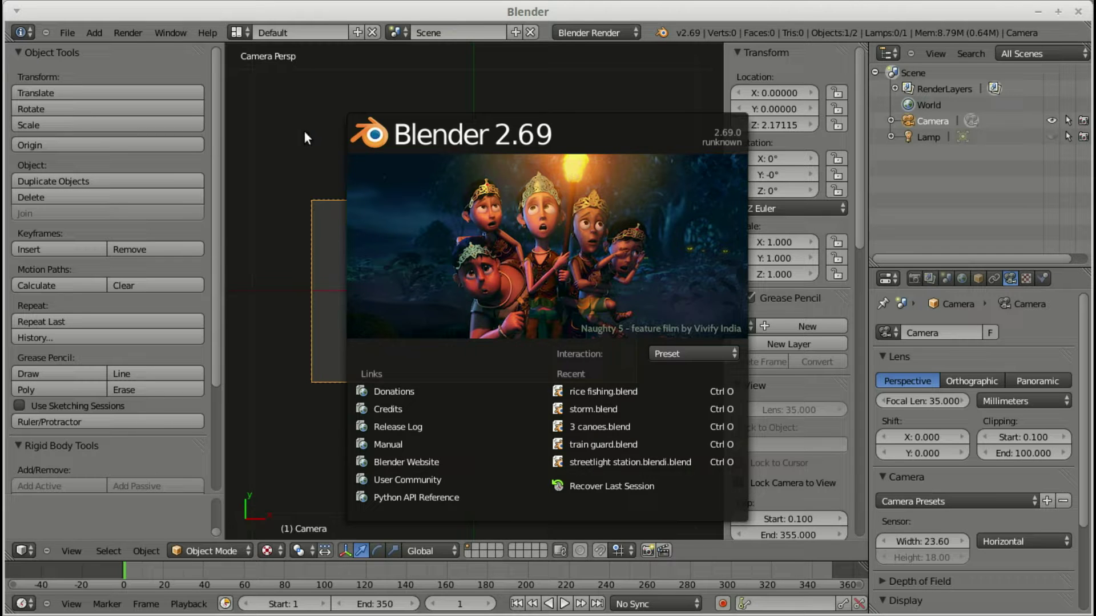
- Dismiss the Blender splash screen and bring up the File menu
{"action": "left_click", "coordinate": [70, 32]}
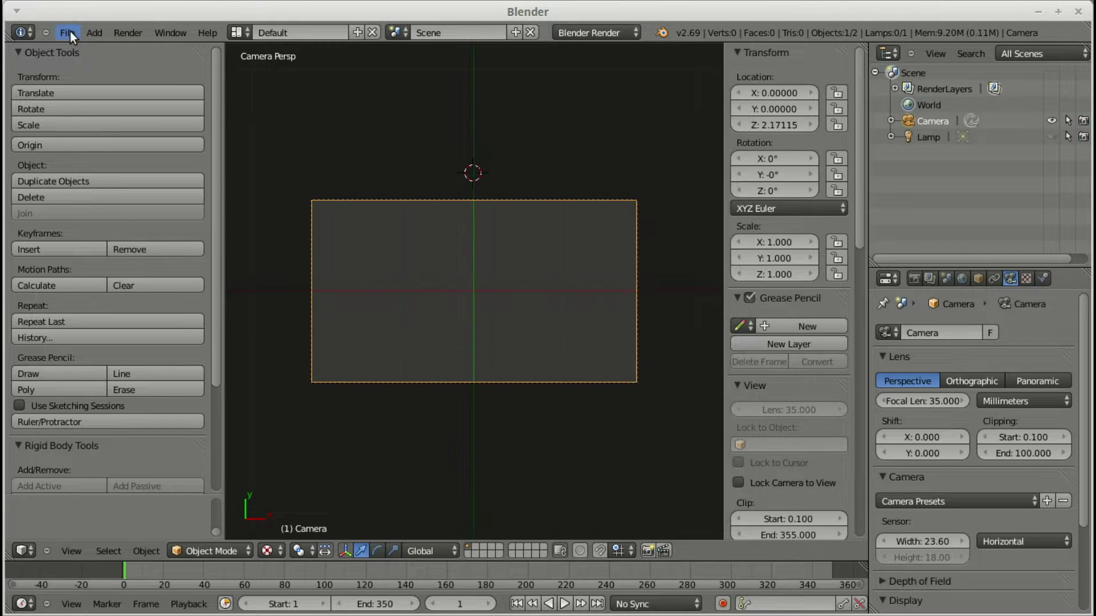
{"action": "left_click", "coordinate": [70, 32]}
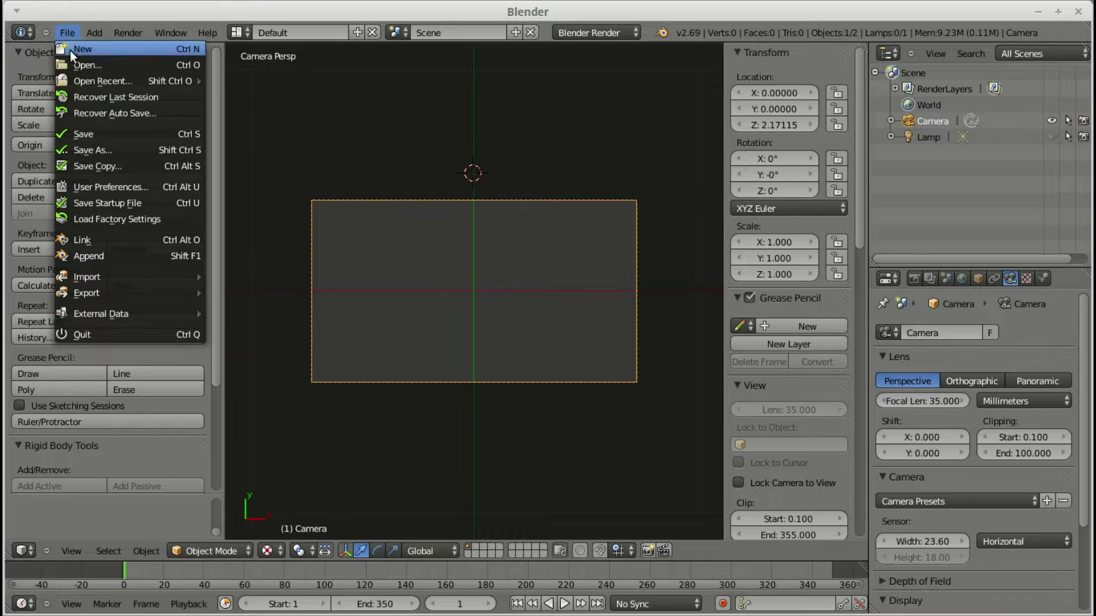
- Search the add-ons for 'planes', keep Import Images as Planes enabled, and save user settings
{"action": "left_click", "coordinate": [97, 184]}
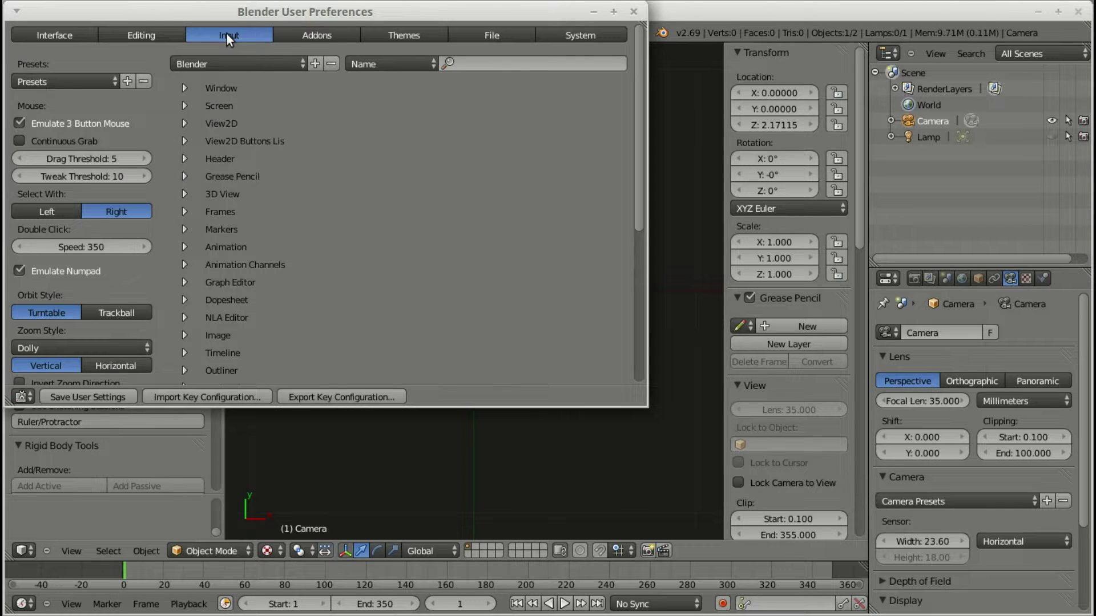
{"action": "left_click", "coordinate": [306, 33]}
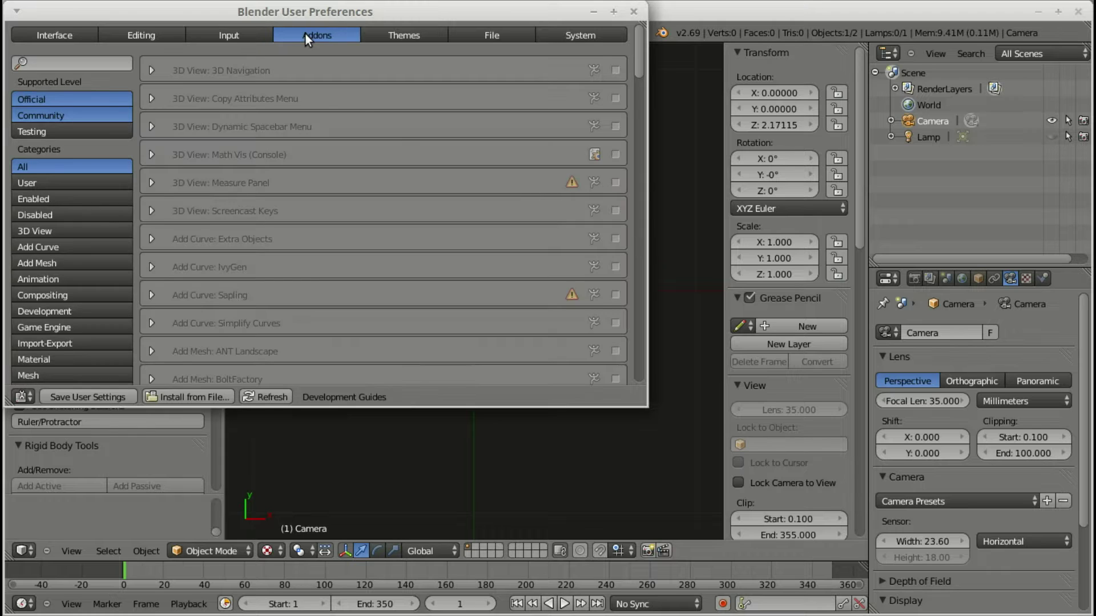
{"action": "left_click", "coordinate": [65, 61]}
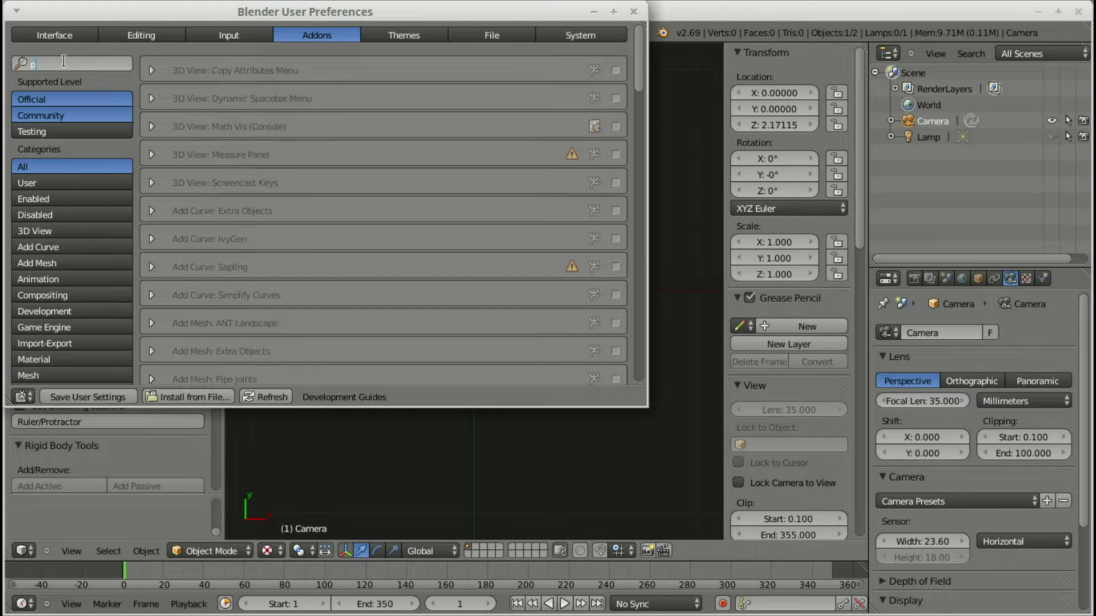
{"action": "type", "text": "planes"}
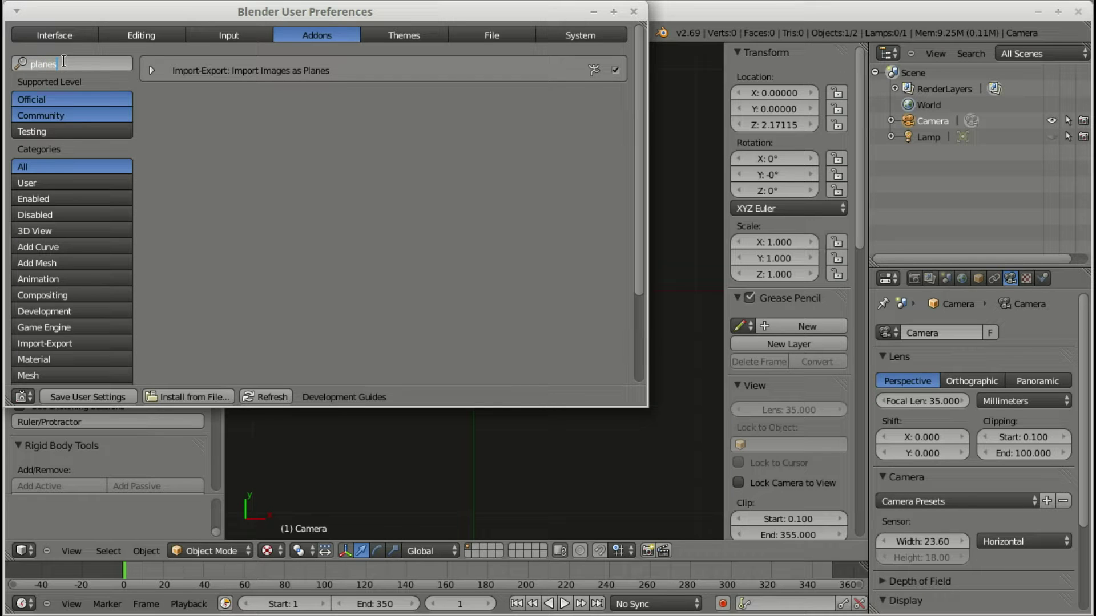
{"action": "left_click", "coordinate": [615, 71]}
{"action": "left_click", "coordinate": [615, 71]}
{"action": "left_click", "coordinate": [616, 71]}
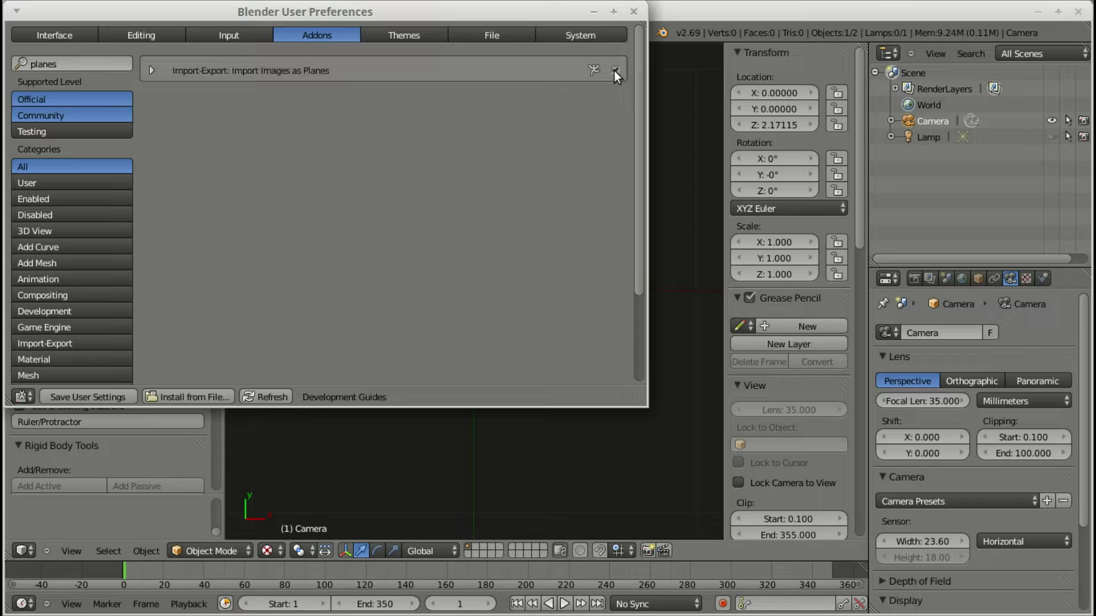
{"action": "left_click", "coordinate": [83, 397]}
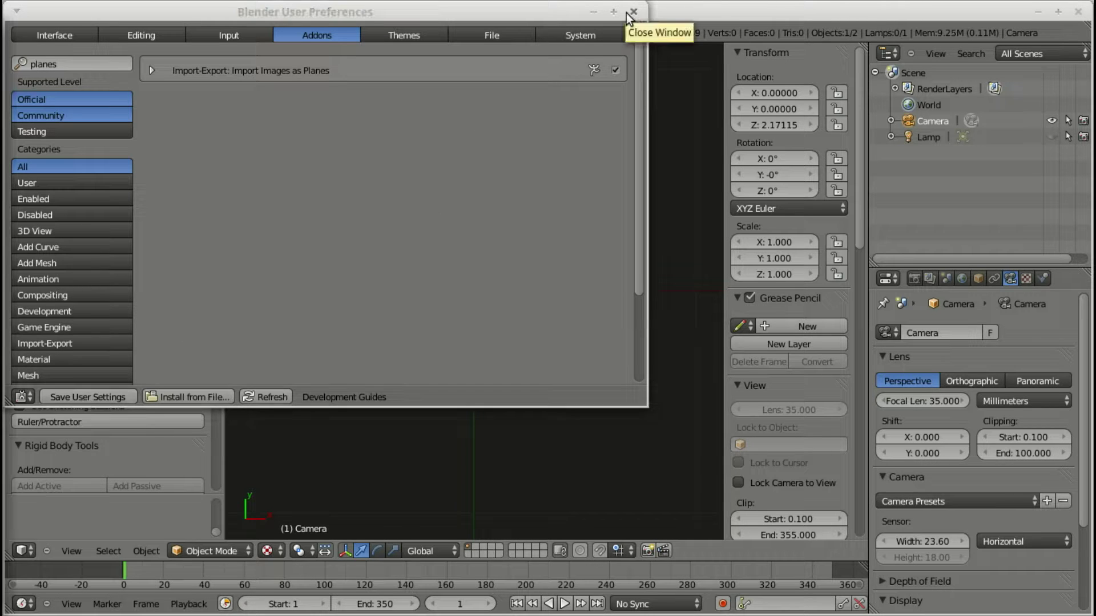
{"action": "left_click", "coordinate": [235, 36]}
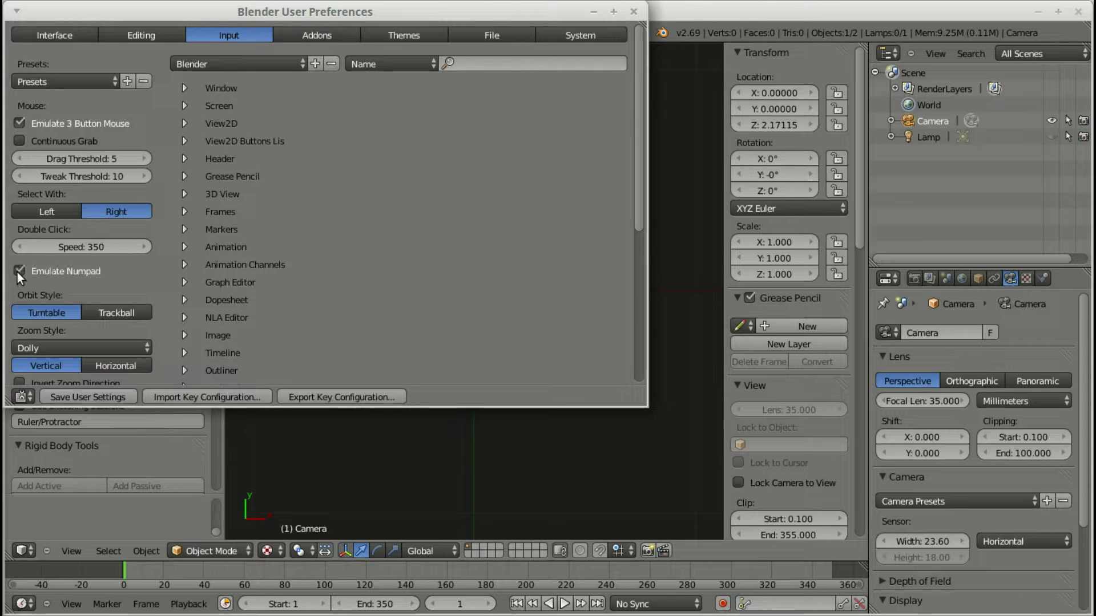
- Toggle Emulate 3 Button Mouse off and back on, then save the user settings
{"action": "left_click", "coordinate": [22, 121]}
{"action": "left_click", "coordinate": [21, 123]}
{"action": "left_click", "coordinate": [93, 398]}
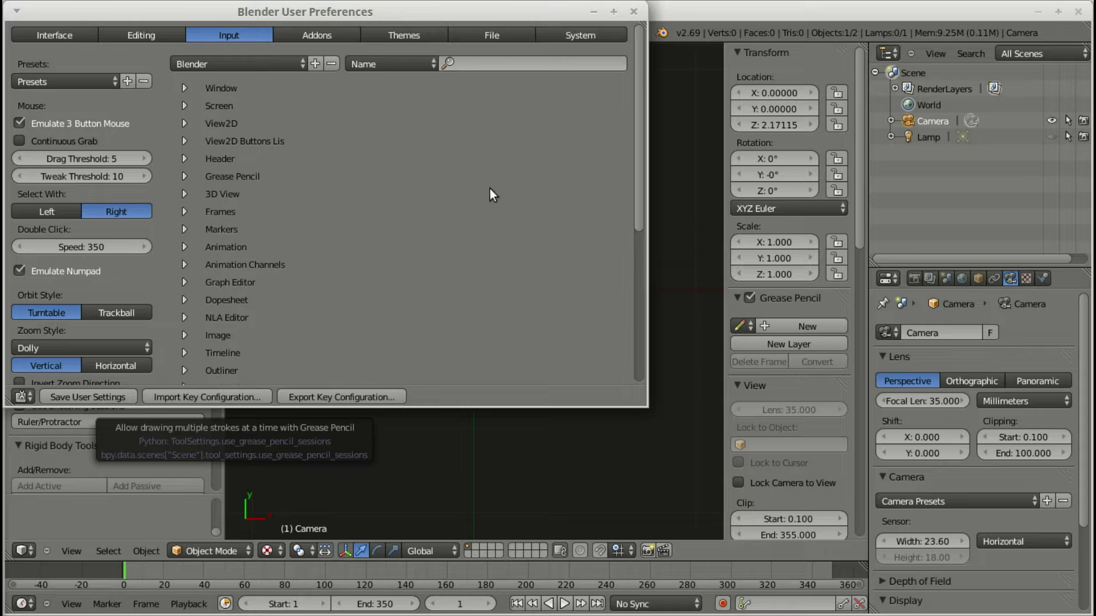
- Close the preferences, then hide and restore the tool shelf (T) and properties panel (N)
{"action": "left_click", "coordinate": [633, 11]}
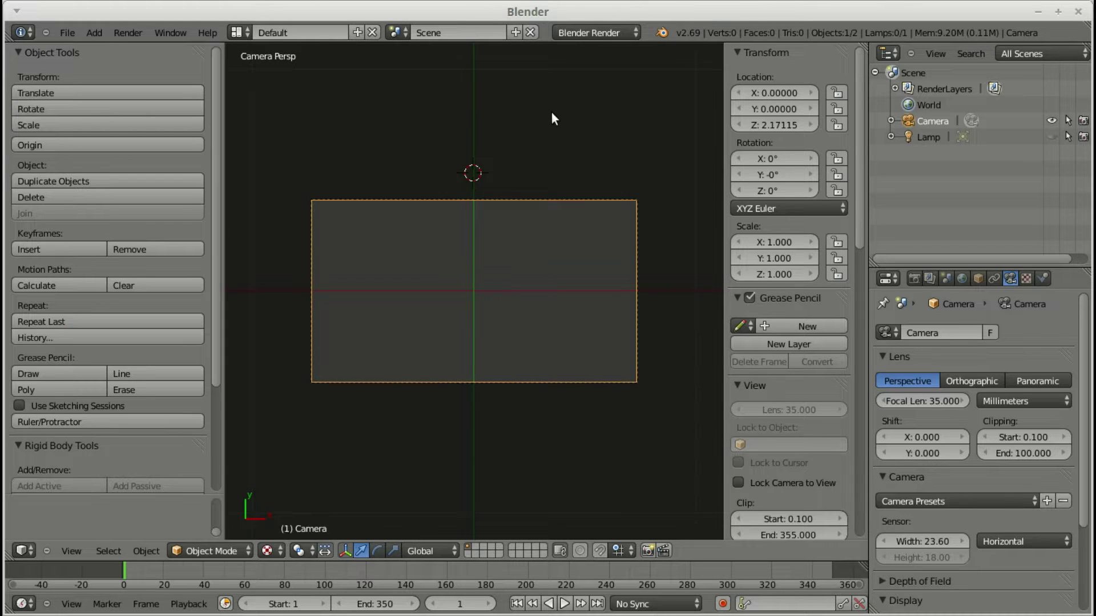
{"action": "key", "text": "t"}
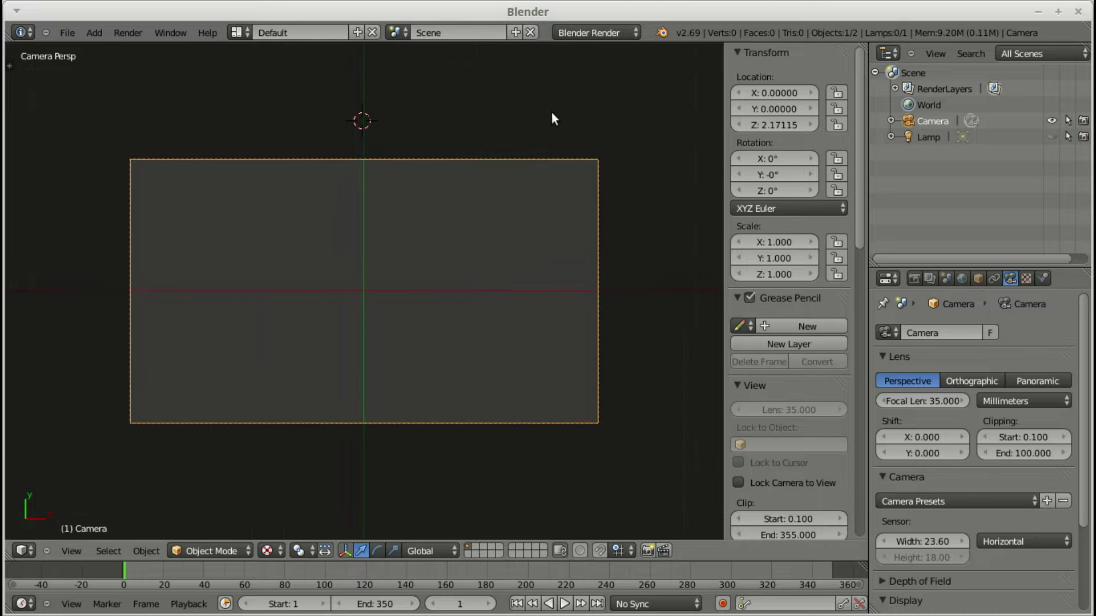
{"action": "key", "text": "t"}
{"action": "key", "text": "n"}
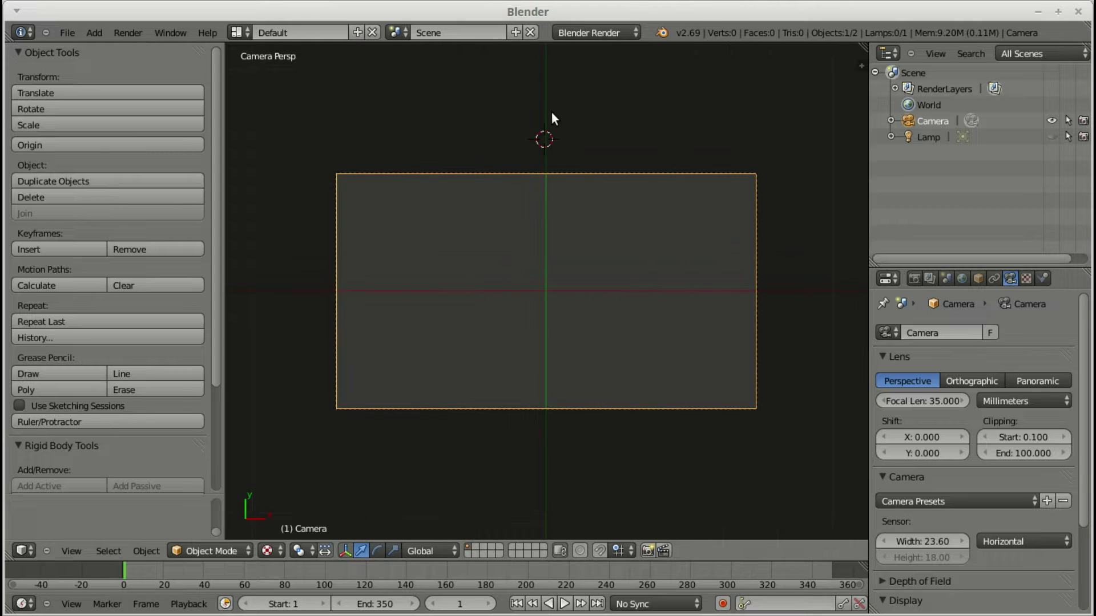
{"action": "key", "text": "t"}
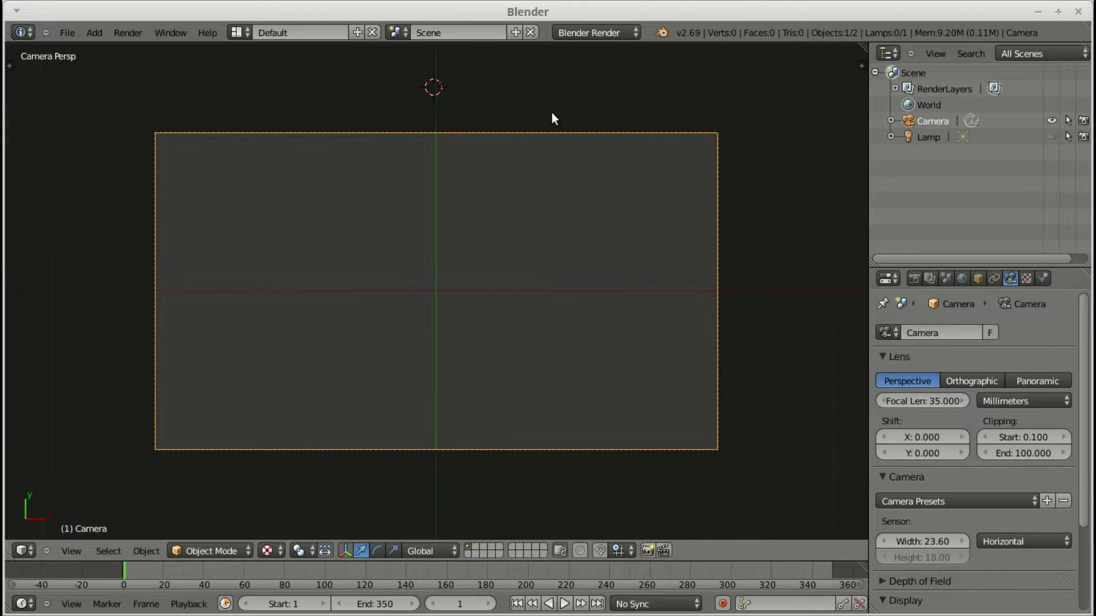
{"action": "key", "text": "t"}
{"action": "key", "text": "n"}
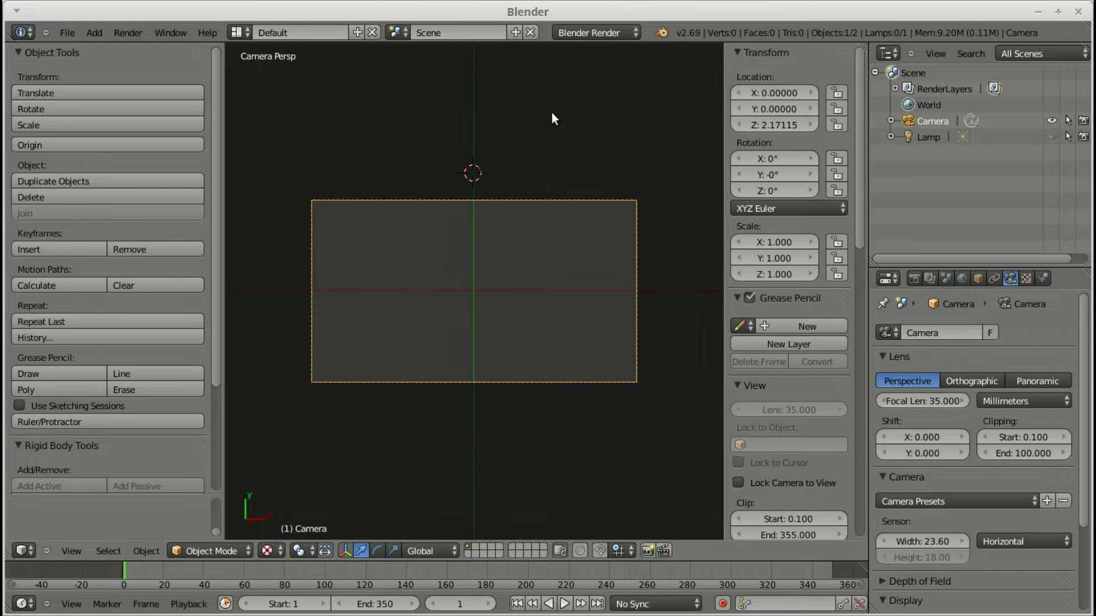
{"action": "left_click", "coordinate": [65, 33]}
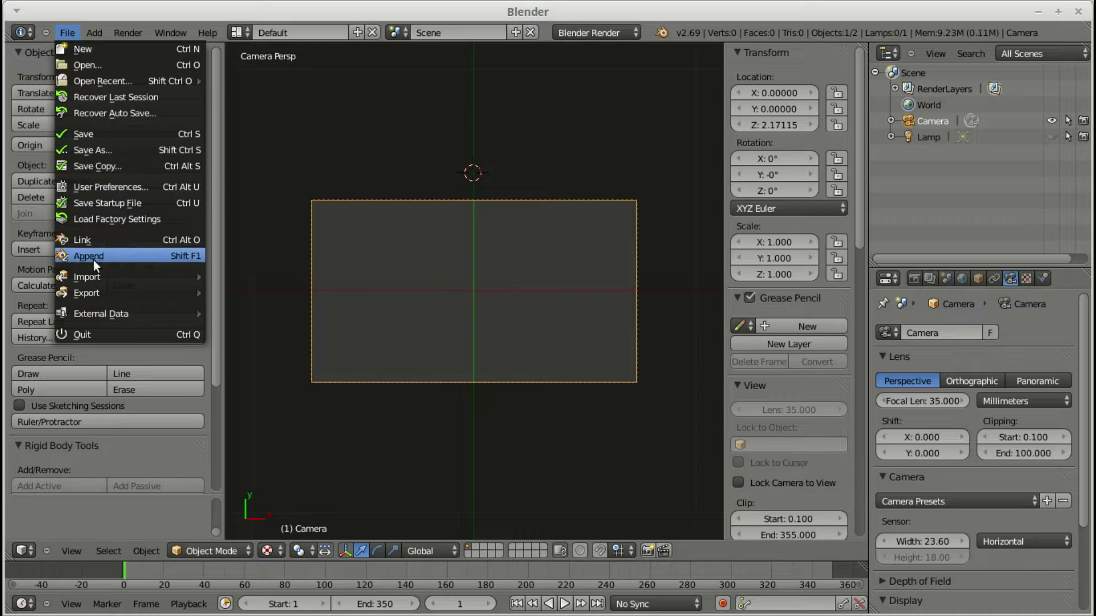
- Import clouds.png, tree far.png and tree near.png as planes: Shadeless, Use Alpha, Z Transparency
{"action": "mouse_move", "coordinate": [94, 277]}
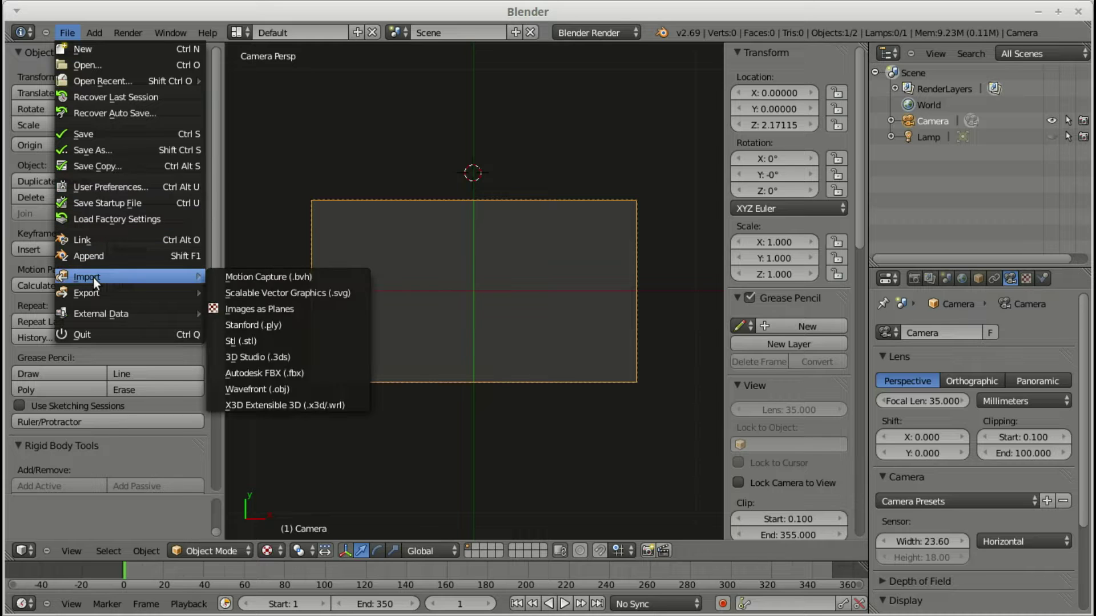
{"action": "left_click", "coordinate": [298, 311]}
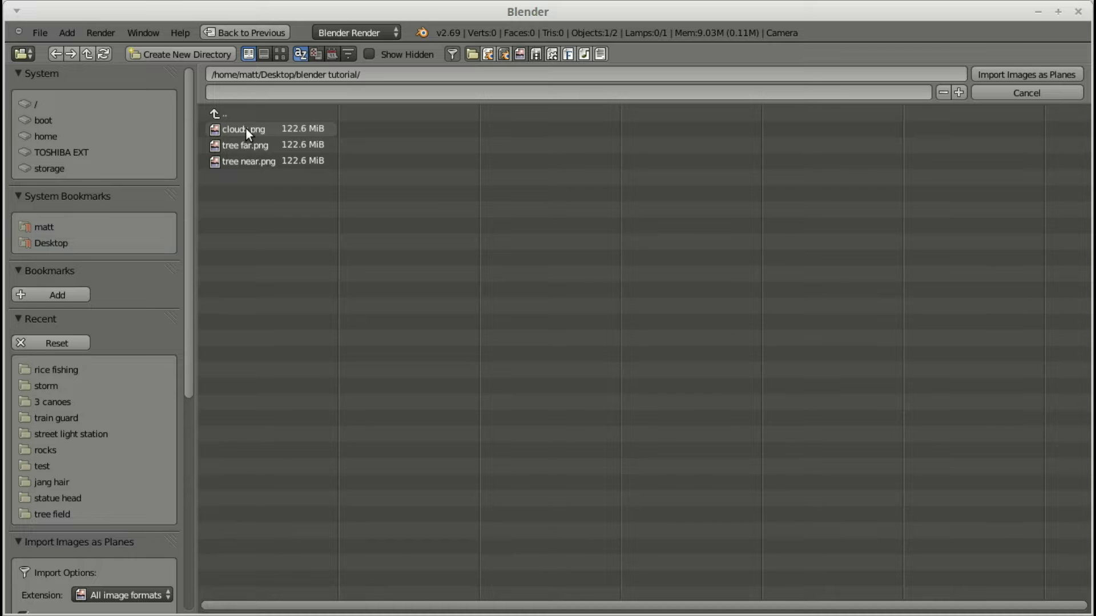
{"action": "left_click", "coordinate": [245, 128]}
{"action": "left_click", "coordinate": [245, 146], "text": "shift"}
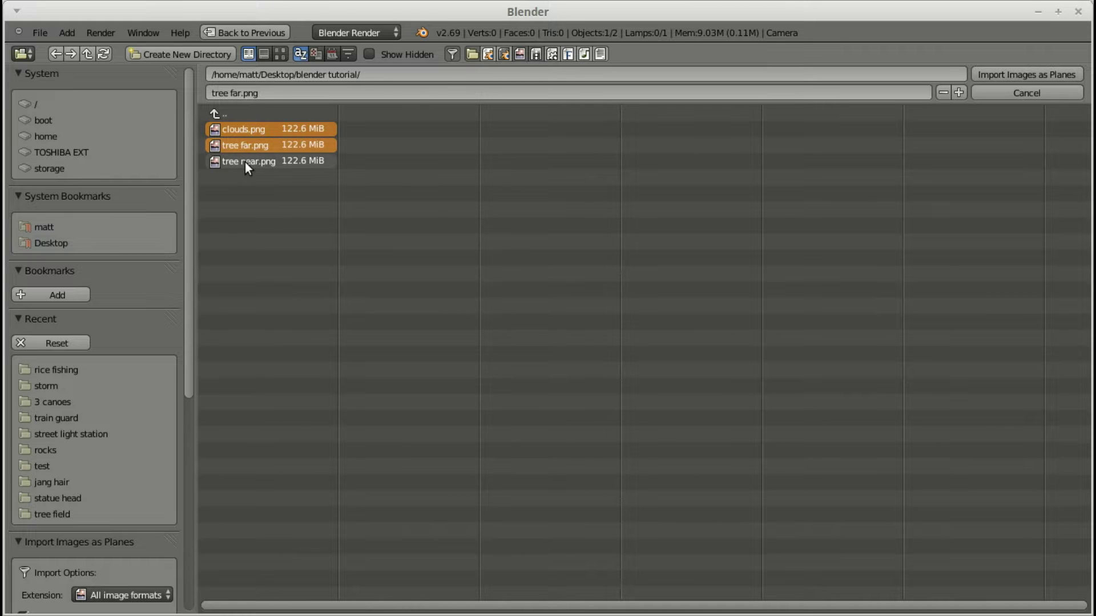
{"action": "left_click", "coordinate": [245, 162], "text": "shift"}
{"action": "left_click_drag", "start_coordinate": [188, 264], "coordinate": [176, 479]}
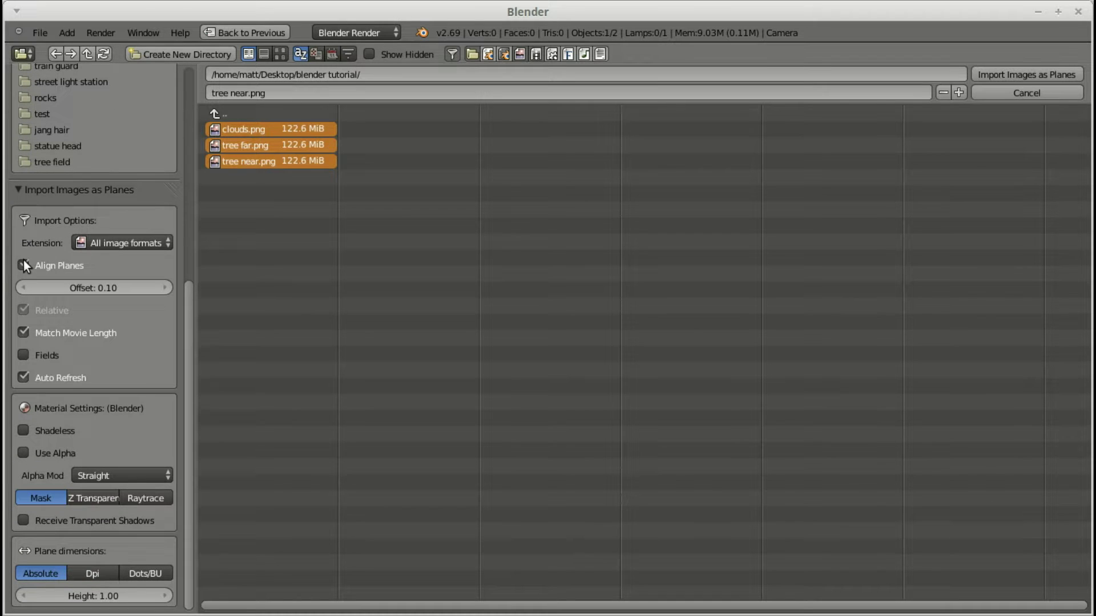
{"action": "left_click", "coordinate": [30, 429]}
{"action": "left_click", "coordinate": [29, 451]}
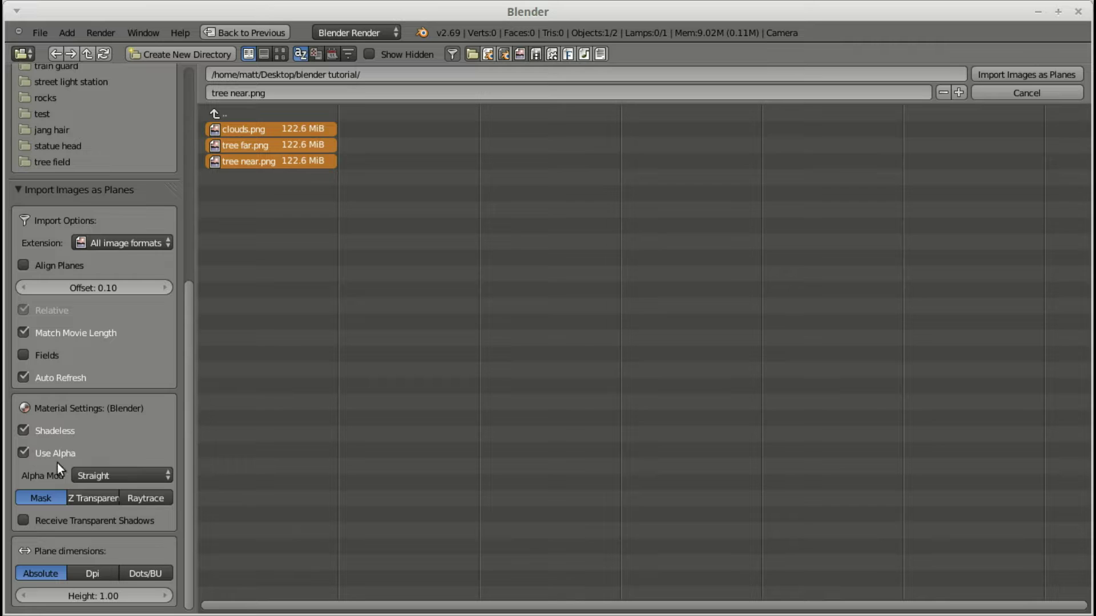
{"action": "left_click", "coordinate": [82, 492]}
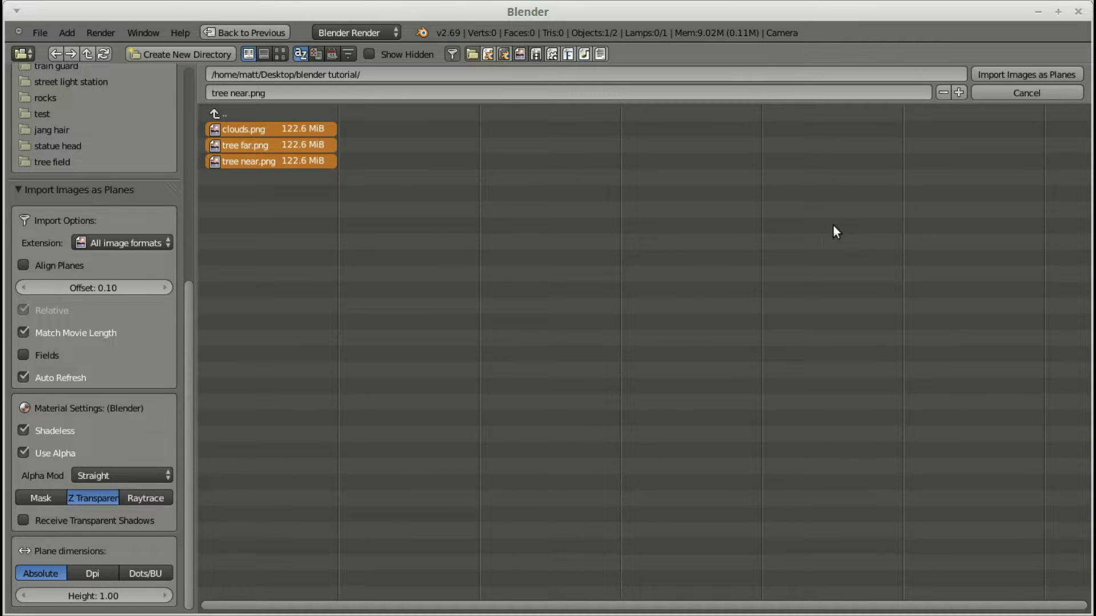
{"action": "left_click", "coordinate": [987, 74]}
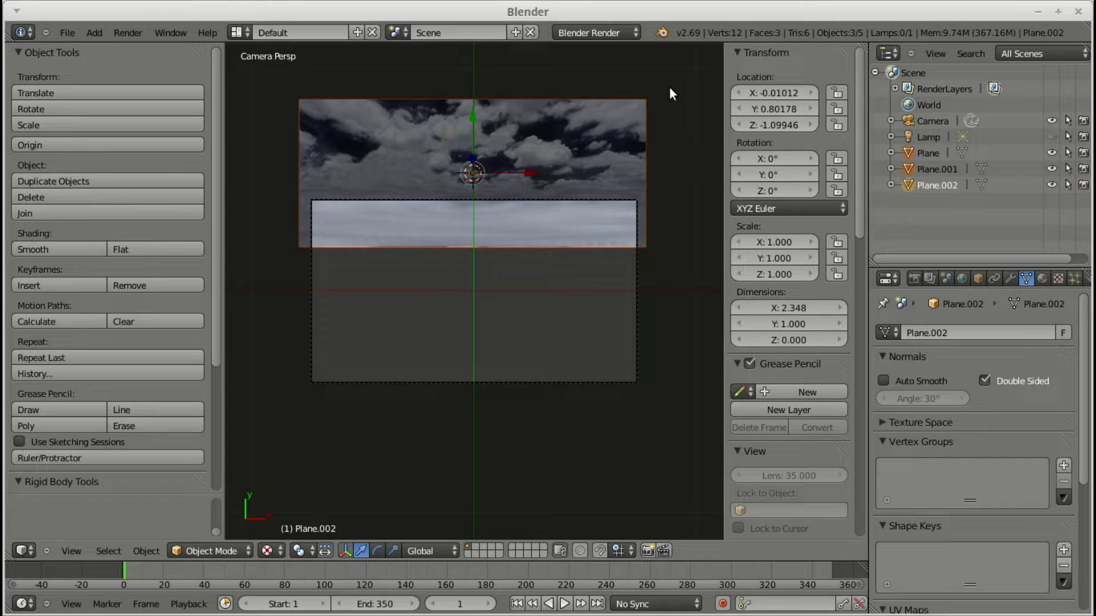
- Switch to Blender Game and back to Blender Render, then toggle the planes' viewport visibility
{"action": "left_click", "coordinate": [629, 32]}
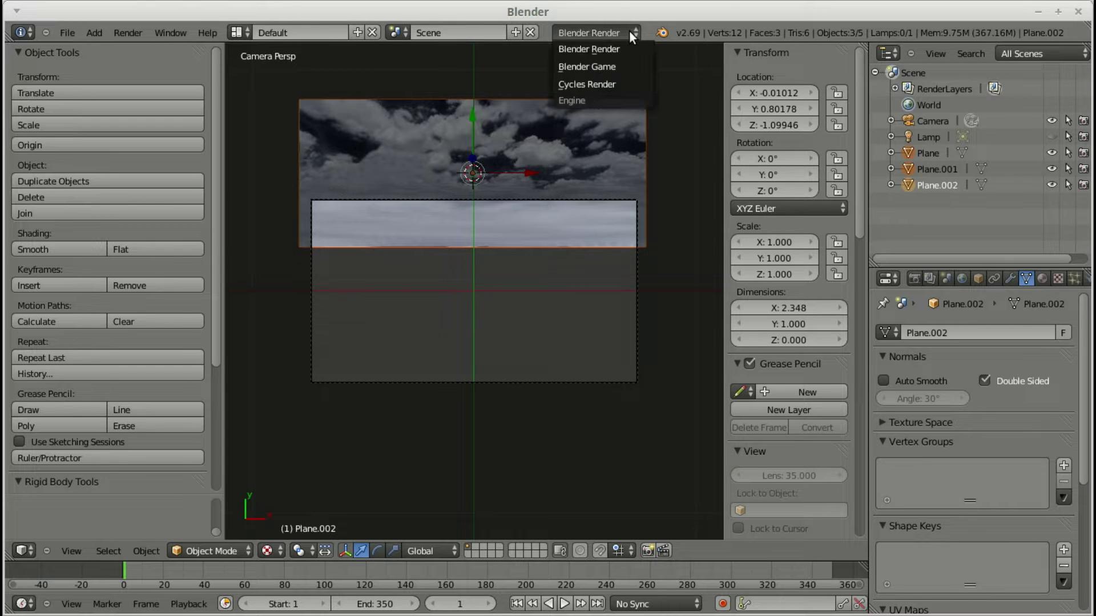
{"action": "left_click", "coordinate": [629, 61]}
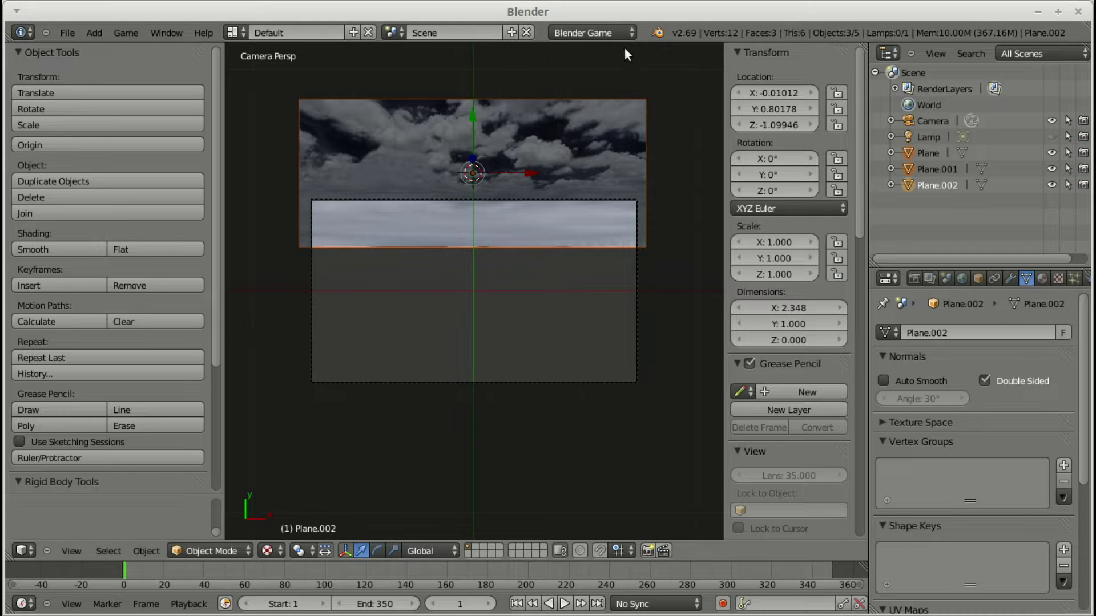
{"action": "left_click", "coordinate": [624, 33]}
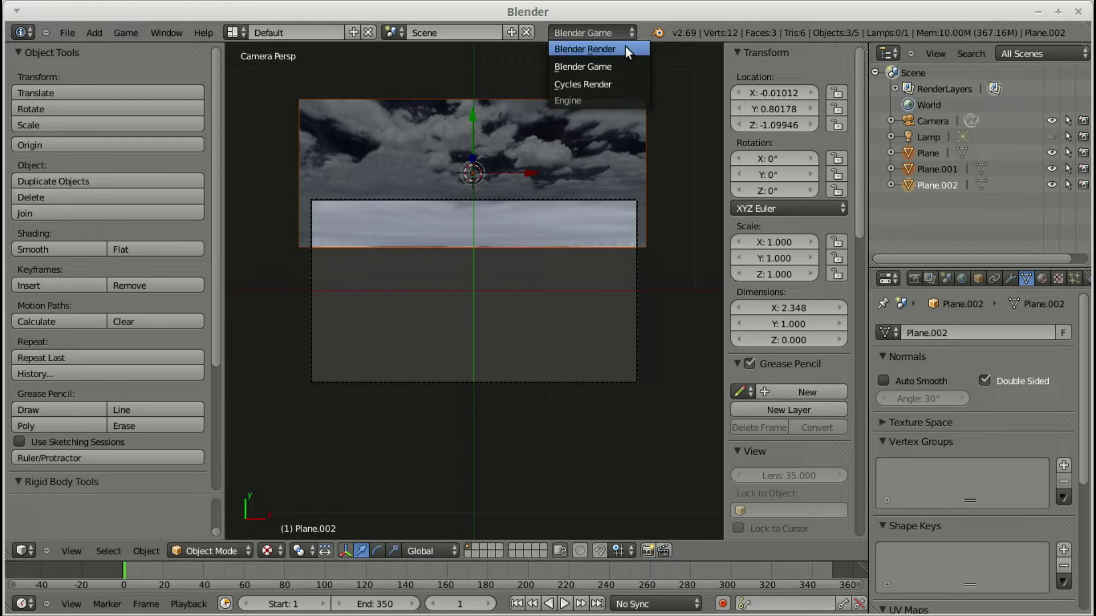
{"action": "left_click", "coordinate": [625, 49]}
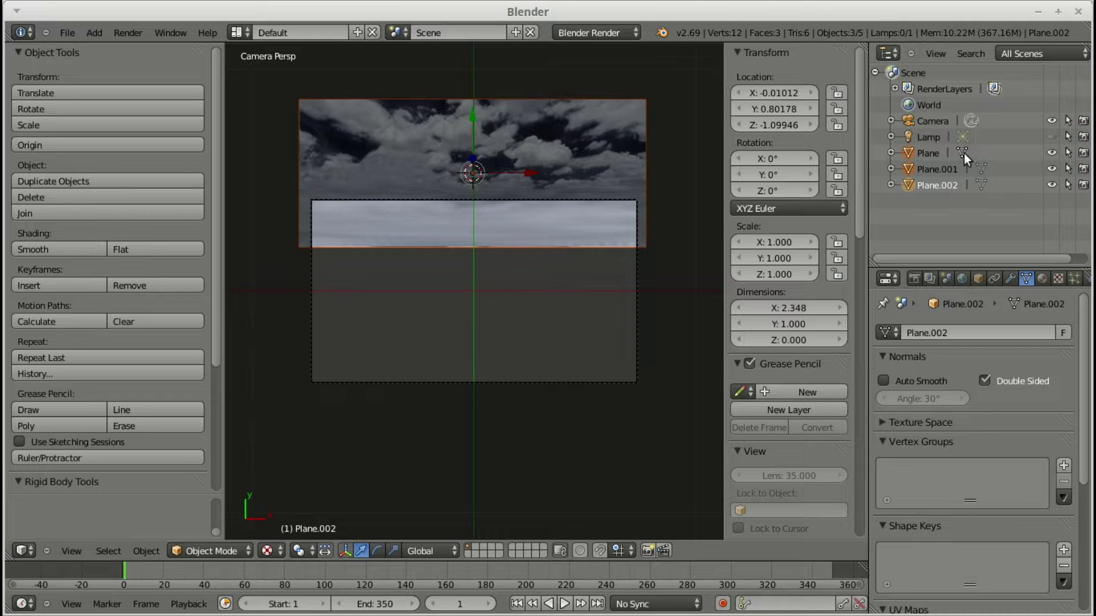
{"action": "left_click", "coordinate": [1051, 153]}
{"action": "left_click", "coordinate": [1051, 169]}
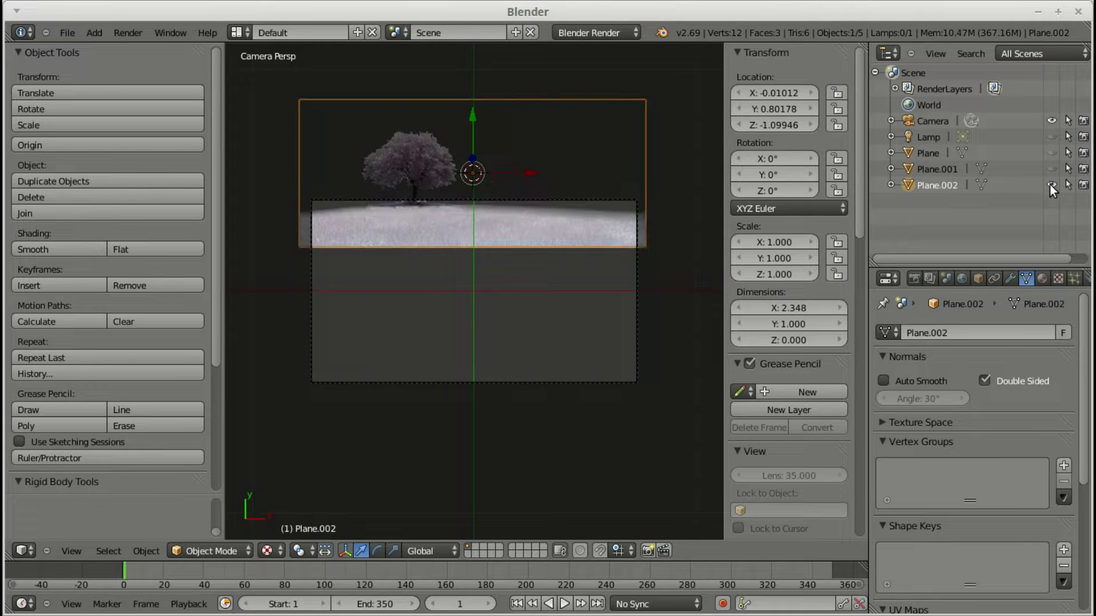
{"action": "left_click", "coordinate": [1051, 185]}
{"action": "left_click", "coordinate": [1050, 185]}
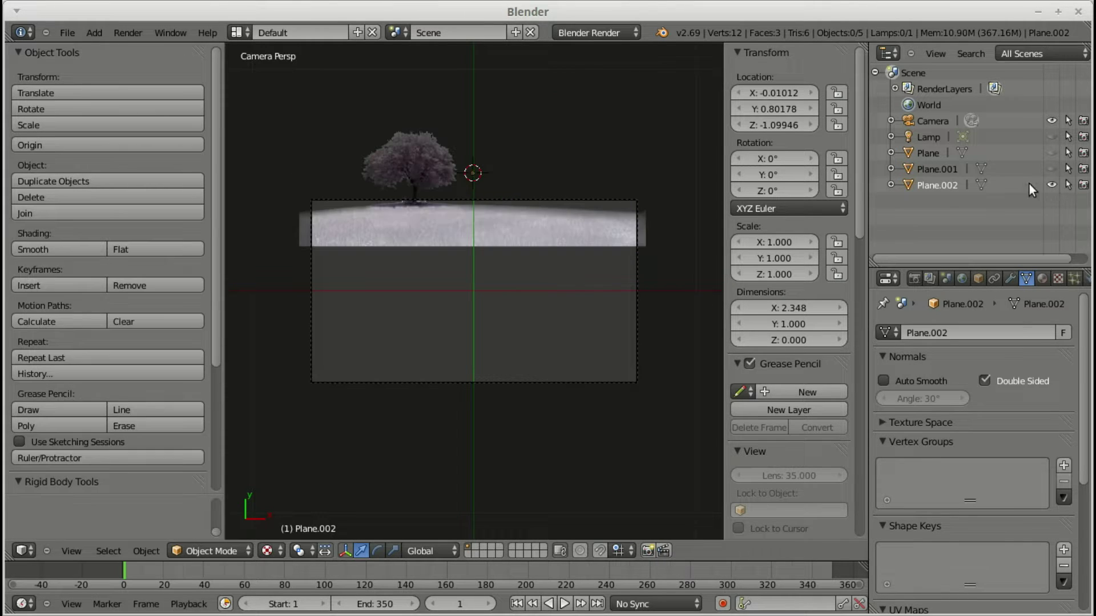
- Rename the third plane 'tree near' and set its location to 0, 0, 0
{"action": "double_click", "coordinate": [943, 184]}
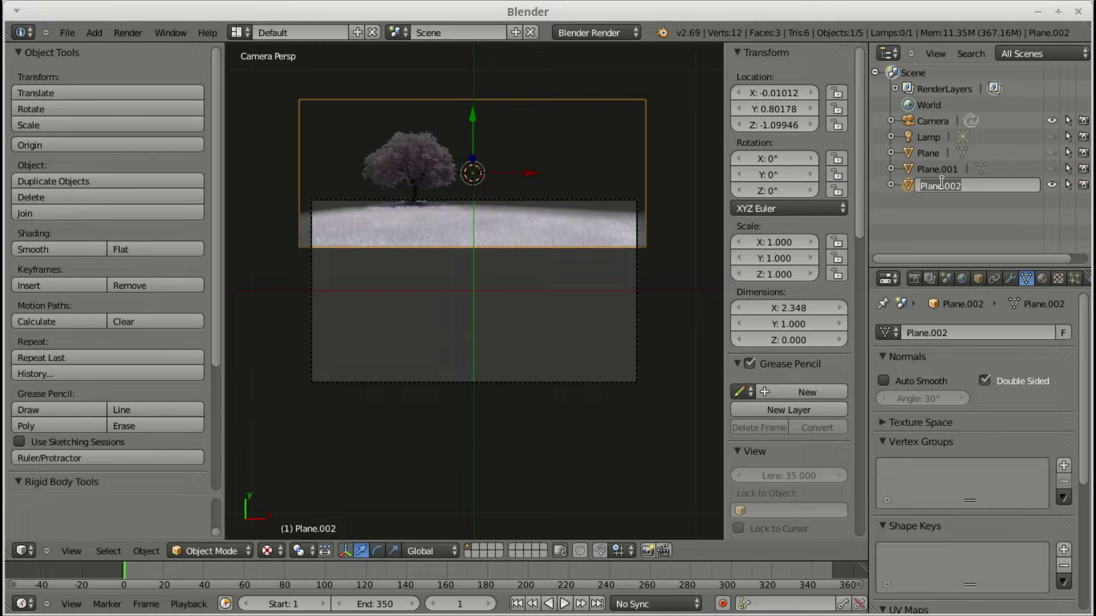
{"action": "type", "text": "tree"}
{"action": "type", "text": " lear"}
{"action": "key", "text": "Return"}
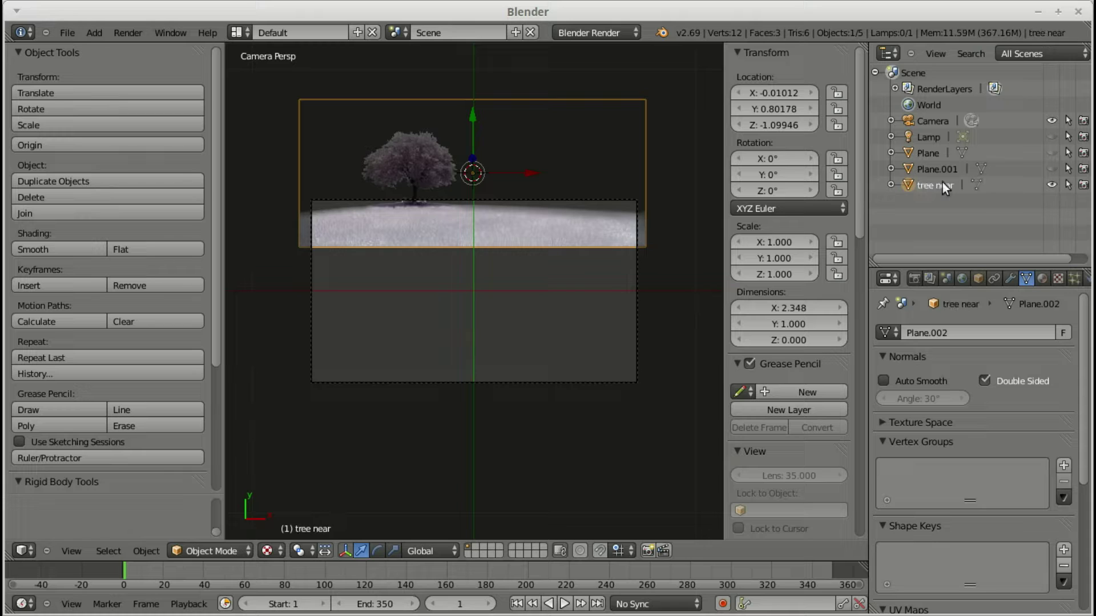
{"action": "key", "text": "BackSpace"}
{"action": "key", "text": "BackSpace"}
{"action": "key", "text": "BackSpace"}
{"action": "key", "text": "BackSpace"}
{"action": "key", "text": "BackSpace"}
{"action": "key", "text": "BackSpace"}
{"action": "left_click", "coordinate": [770, 107]}
{"action": "type", "text": "0"}
{"action": "left_click", "coordinate": [775, 125]}
{"action": "type", "text": "0"}
{"action": "key", "text": "Return"}
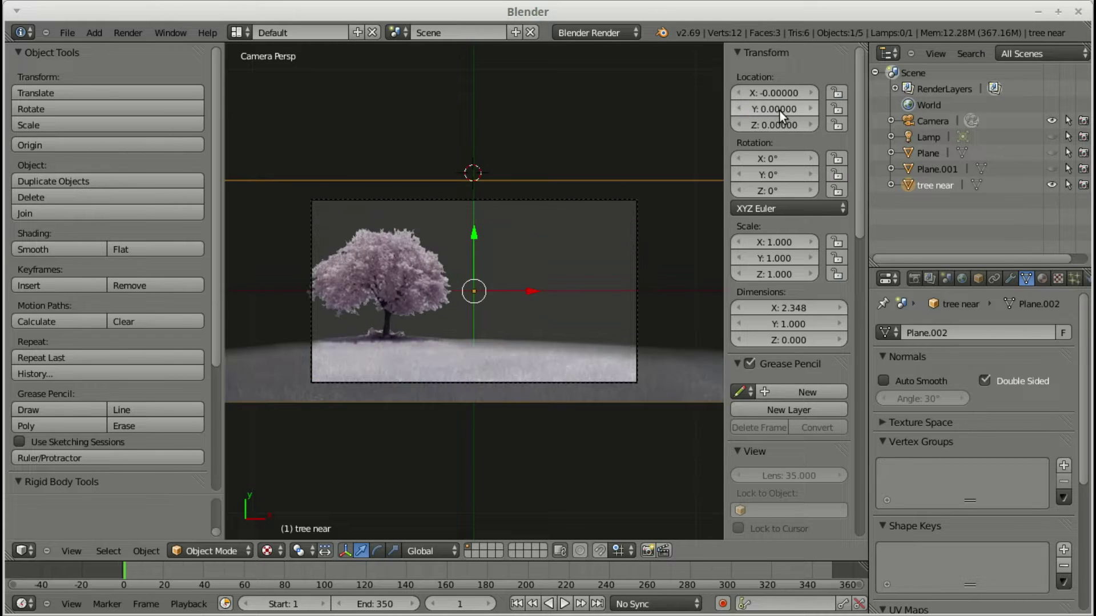
- Unhide Plane.001 in the Outliner and rename it 'tree far'
{"action": "left_click", "coordinate": [924, 169]}
{"action": "left_click", "coordinate": [1052, 169]}
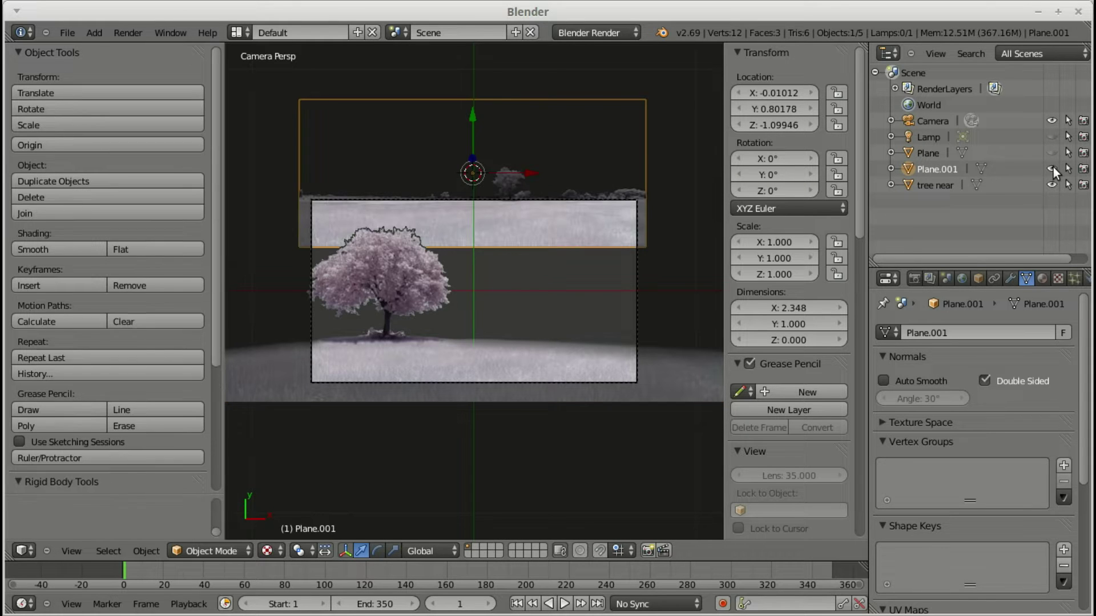
{"action": "double_click", "coordinate": [938, 169]}
{"action": "type", "text": "tree fr"}
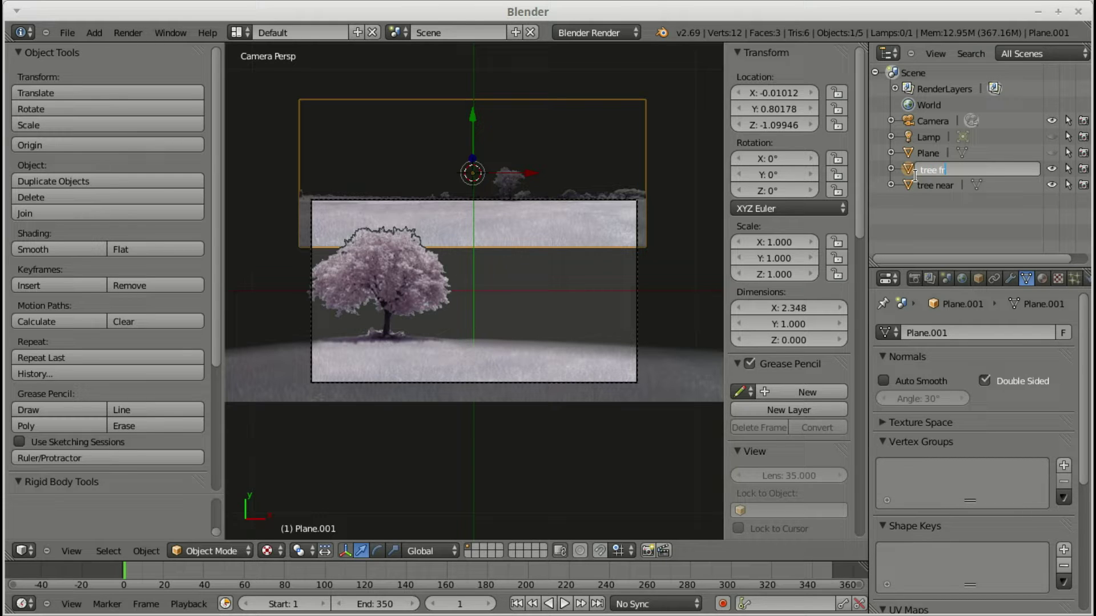
{"action": "key", "text": "BackSpace"}
{"action": "type", "text": "ar"}
{"action": "key", "text": "Return"}
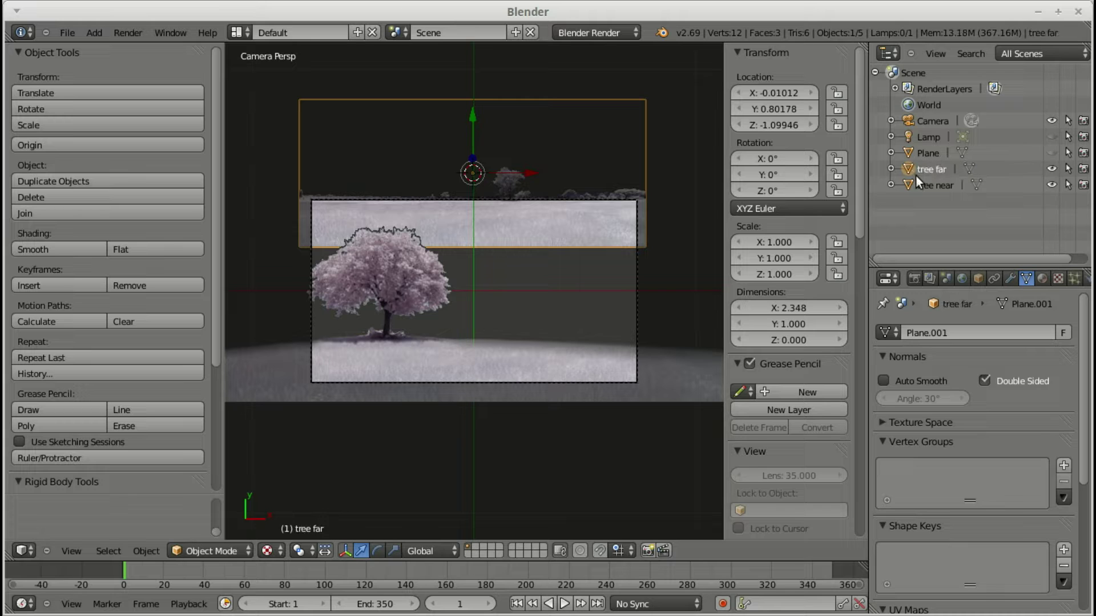
- Set the tree far plane's location to X 0, Y 0, Z 0
{"action": "left_click", "coordinate": [779, 91]}
{"action": "double_click", "coordinate": [778, 92]}
{"action": "type", "text": "0"}
{"action": "key", "text": "Return"}
{"action": "left_click", "coordinate": [779, 109]}
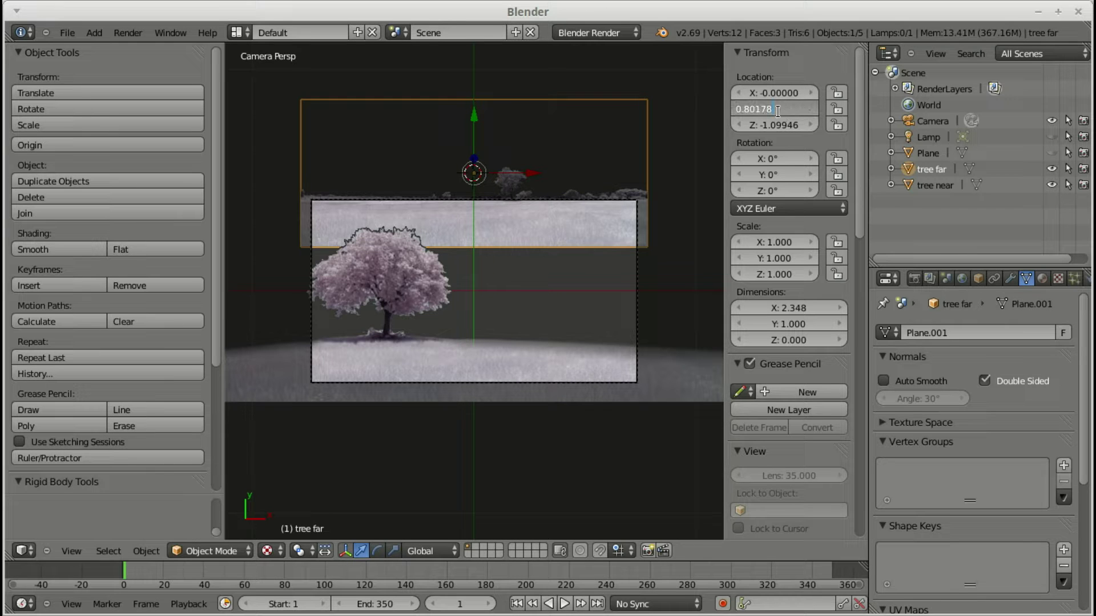
{"action": "type", "text": "0"}
{"action": "key", "text": "Return"}
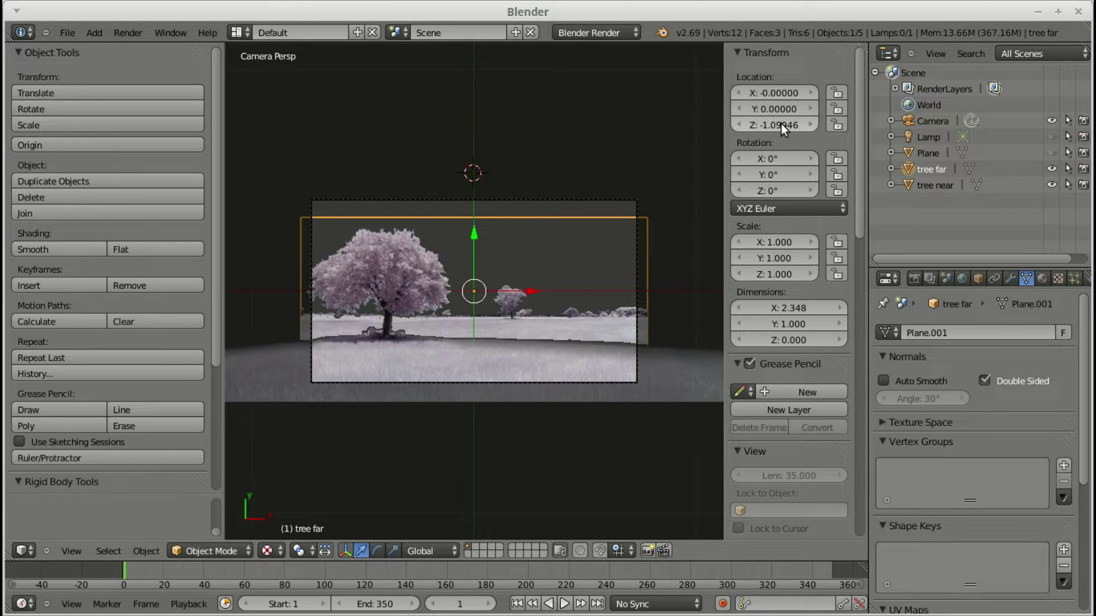
{"action": "left_click", "coordinate": [781, 125]}
{"action": "type", "text": "-1.0"}
{"action": "key", "text": "BackSpace"}
{"action": "key", "text": "BackSpace"}
{"action": "key", "text": "BackSpace"}
{"action": "key", "text": "BackSpace"}
{"action": "type", "text": "0"}
{"action": "key", "text": "Return"}
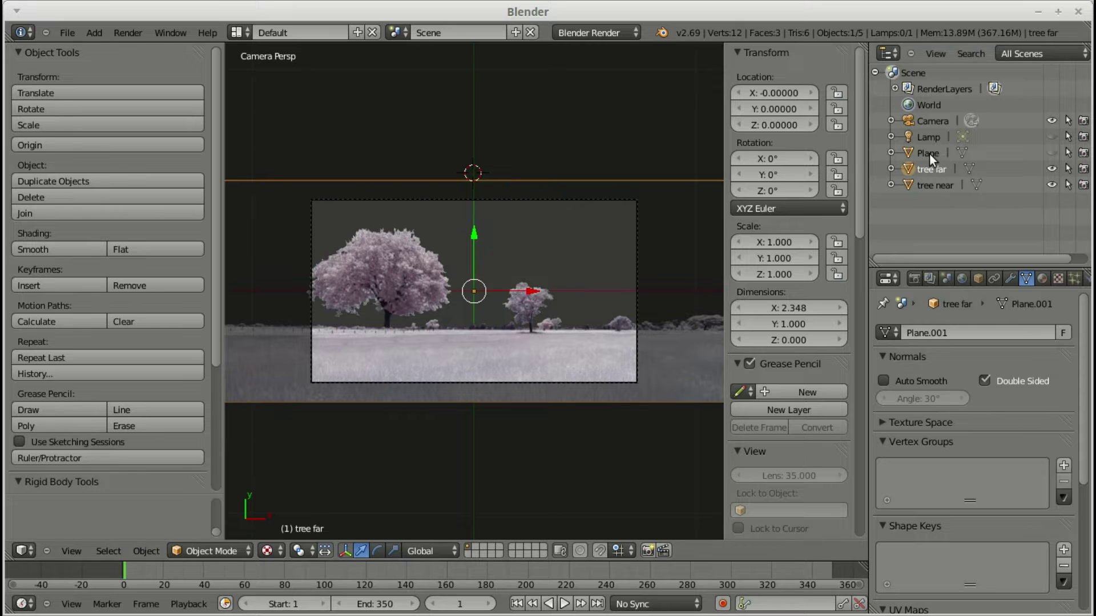
- Unhide the sky plane and rename it 'clouds'
{"action": "left_click", "coordinate": [1052, 153]}
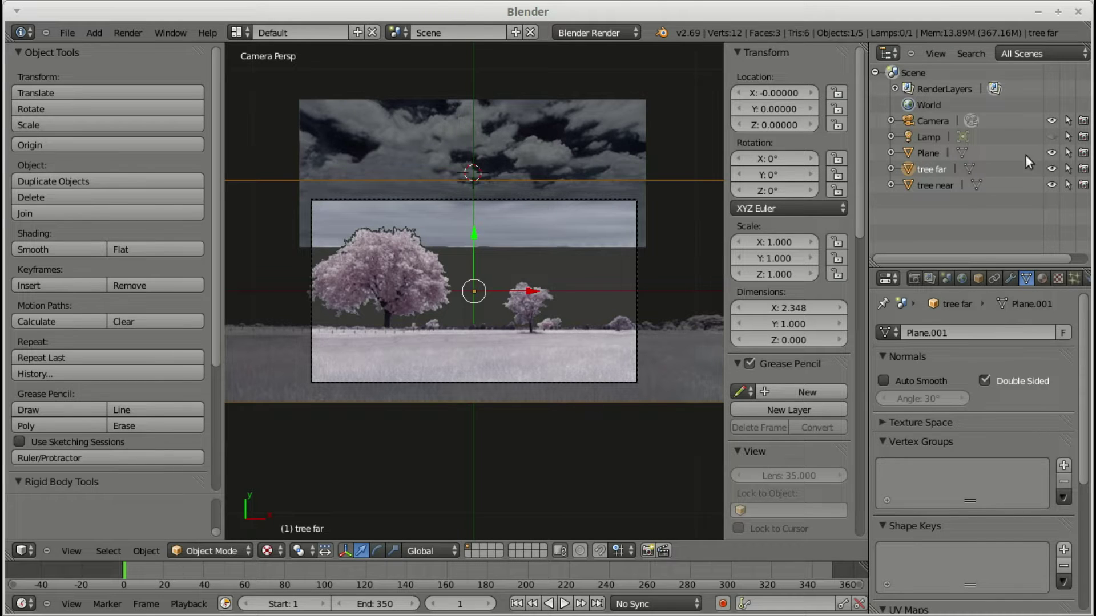
{"action": "double_click", "coordinate": [929, 153]}
{"action": "type", "text": "clouds"}
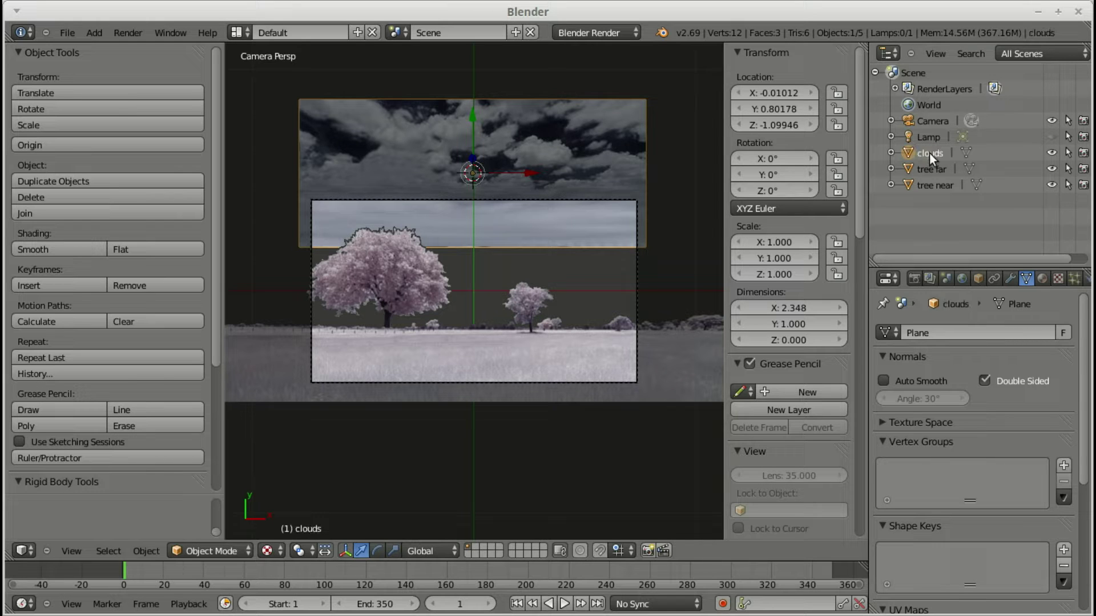
{"action": "key", "text": "Return"}
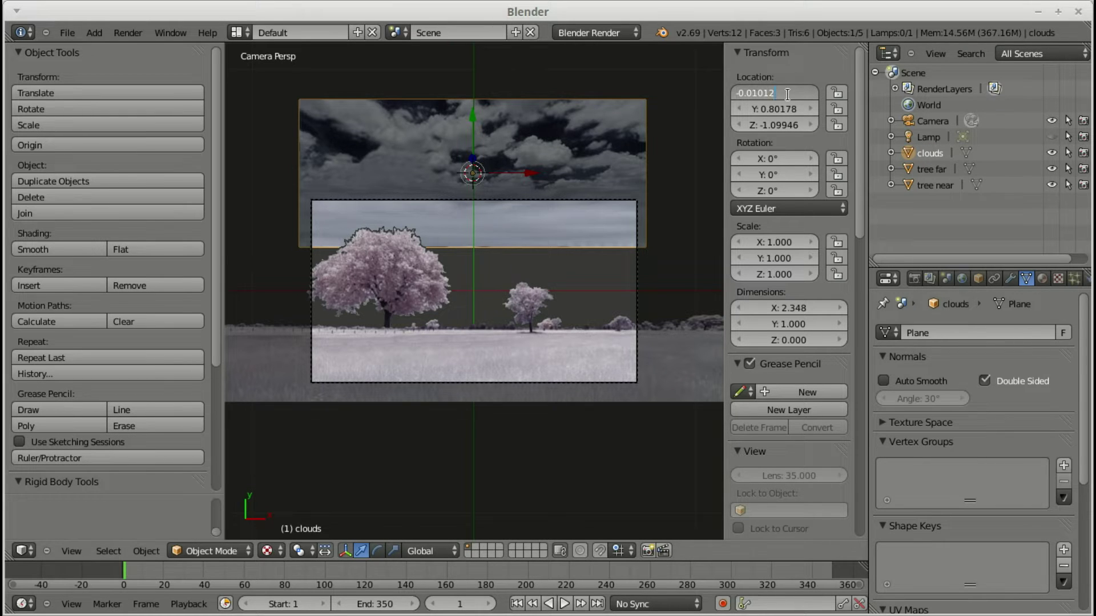
- Set the clouds plane's location to X 0, Y 0, Z 0
{"action": "left_click", "coordinate": [788, 94]}
{"action": "type", "text": "0"}
{"action": "key", "text": "Return"}
{"action": "left_click", "coordinate": [779, 108]}
{"action": "type", "text": "0"}
{"action": "key", "text": "Return"}
{"action": "left_click", "coordinate": [775, 125]}
{"action": "type", "text": "0"}
{"action": "key", "text": "Return"}
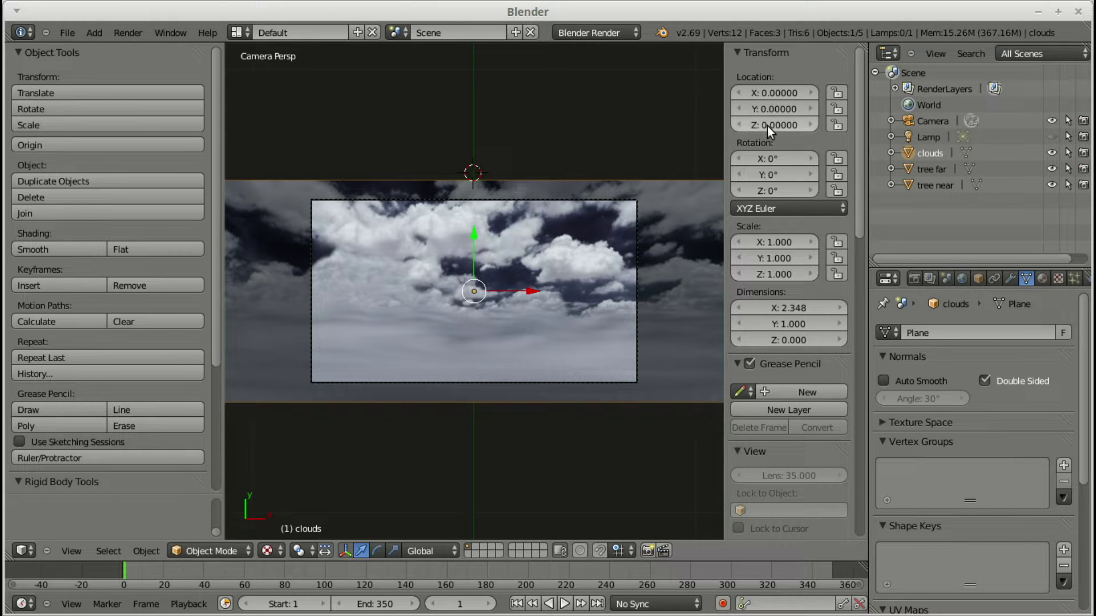
- Push clouds back to Z -0.2 and tree far to Z -0.1
{"action": "key", "text": "ctrl+v"}
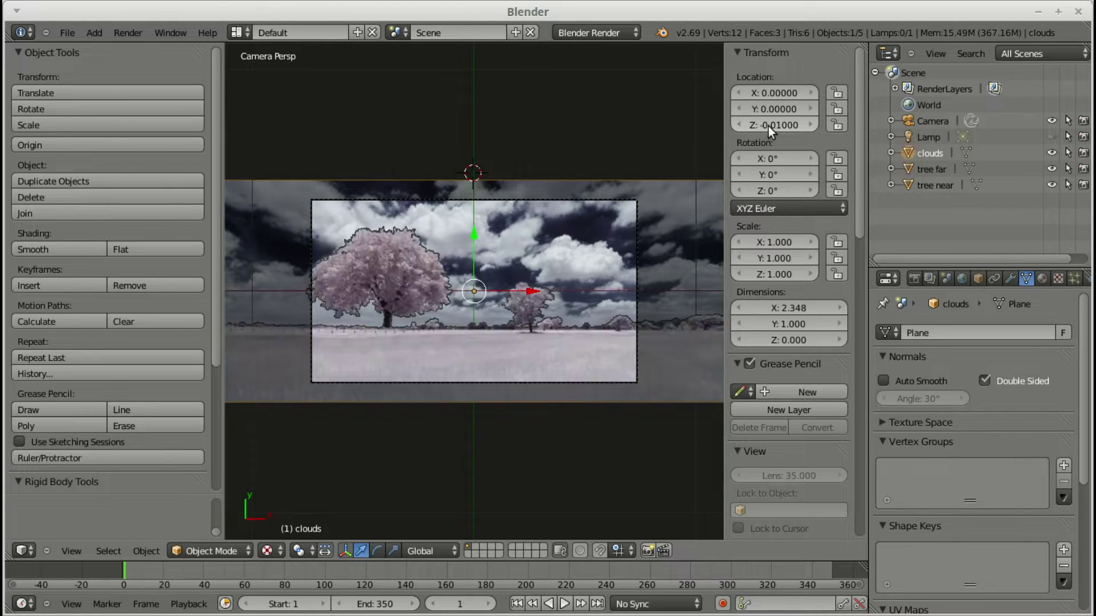
{"action": "scroll", "coordinate": [768, 125], "scroll_direction": "down", "scroll_amount": 8, "text": "ctrl"}
{"action": "scroll", "coordinate": [769, 126], "scroll_direction": "up", "scroll_amount": 3, "text": "ctrl"}
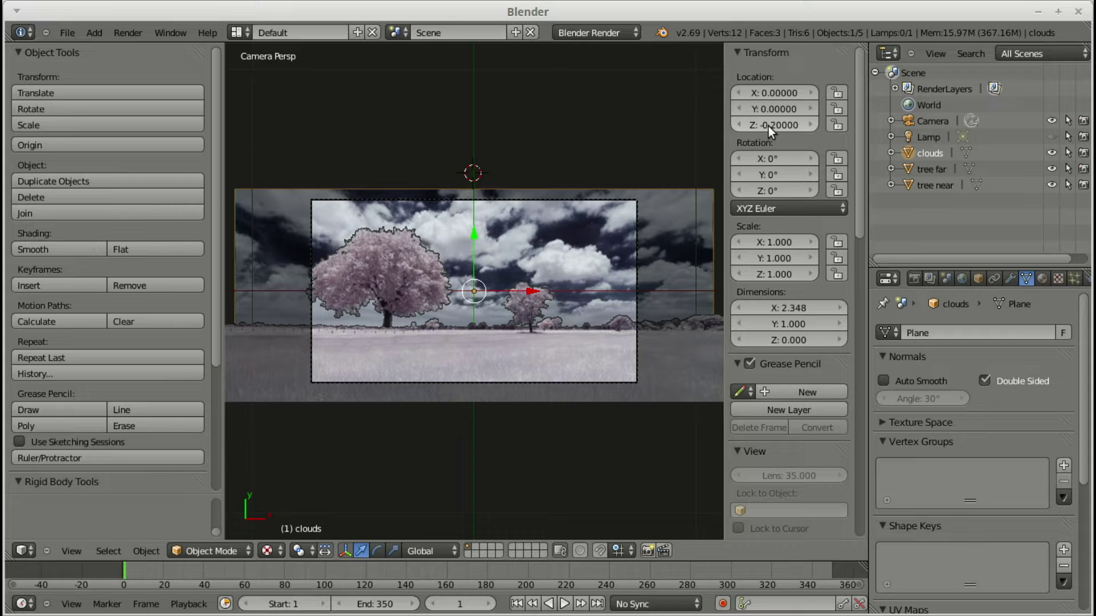
{"action": "left_click", "coordinate": [933, 172]}
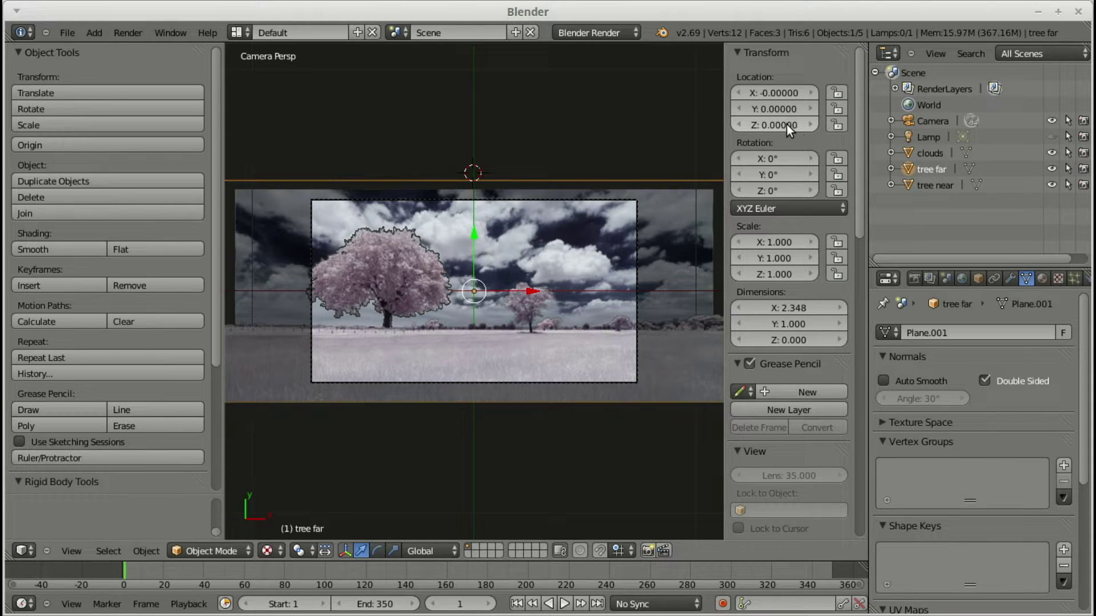
{"action": "scroll", "coordinate": [787, 124], "scroll_direction": "down", "scroll_amount": 9, "text": "ctrl"}
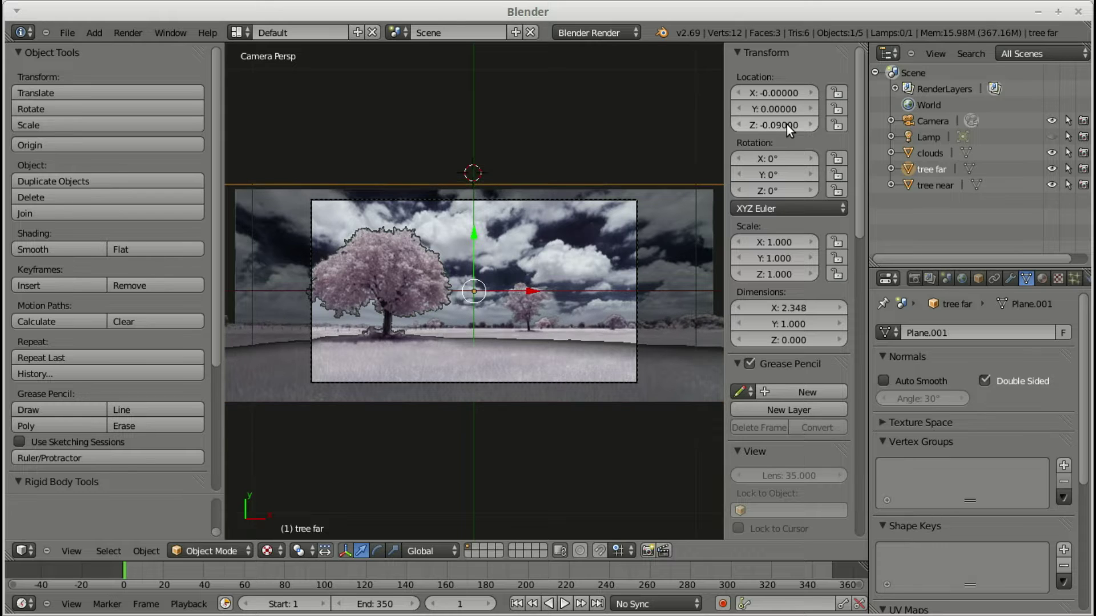
{"action": "scroll", "coordinate": [787, 125], "scroll_direction": "down", "scroll_amount": 1, "text": "ctrl"}
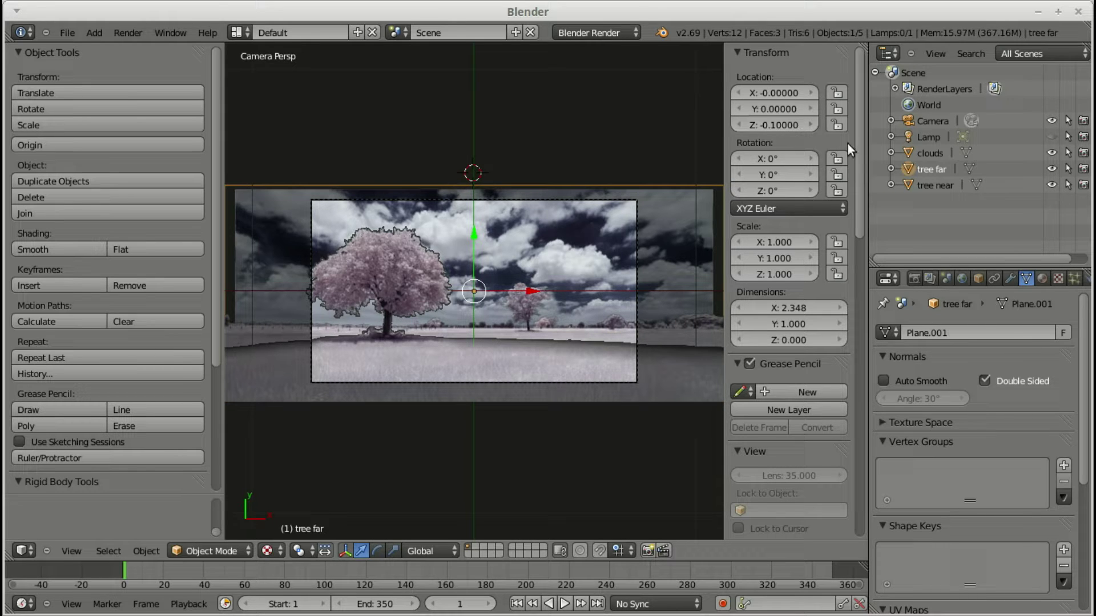
{"action": "left_click", "coordinate": [923, 184]}
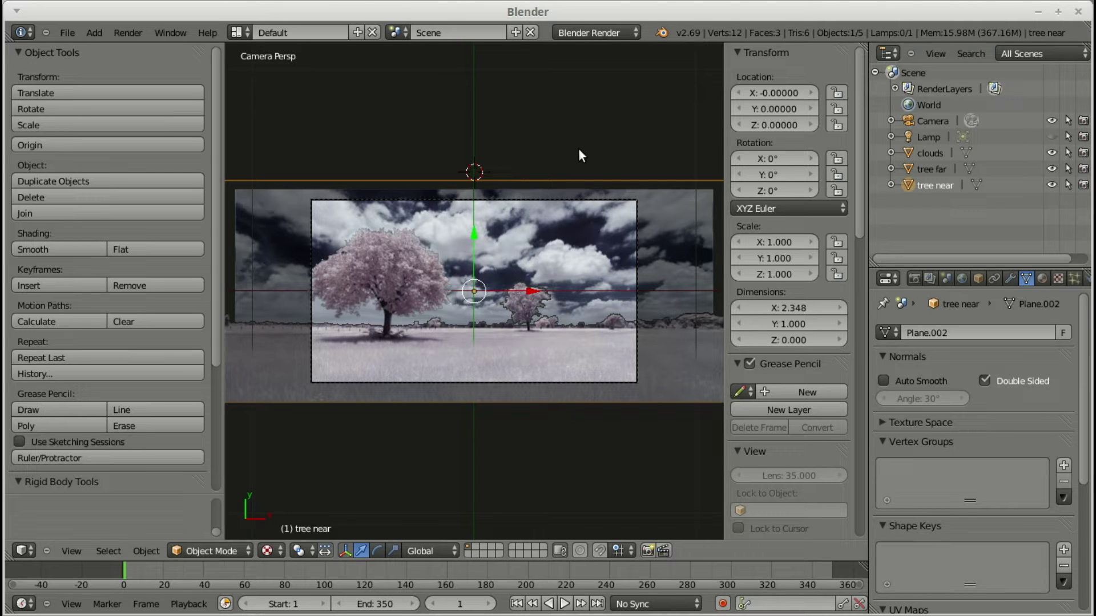
{"action": "left_click", "coordinate": [522, 158]}
- Select the camera and position it at X 0, Y 0, Z 2.02115 above the planes
{"action": "key", "text": "KP_0"}
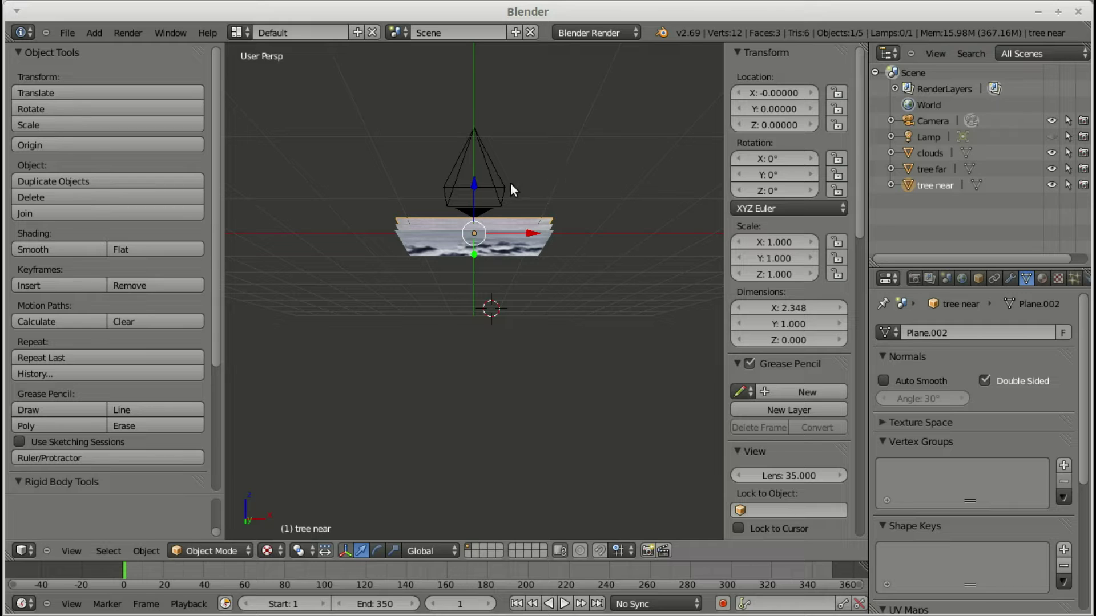
{"action": "scroll", "coordinate": [508, 184], "scroll_direction": "up", "scroll_amount": 4}
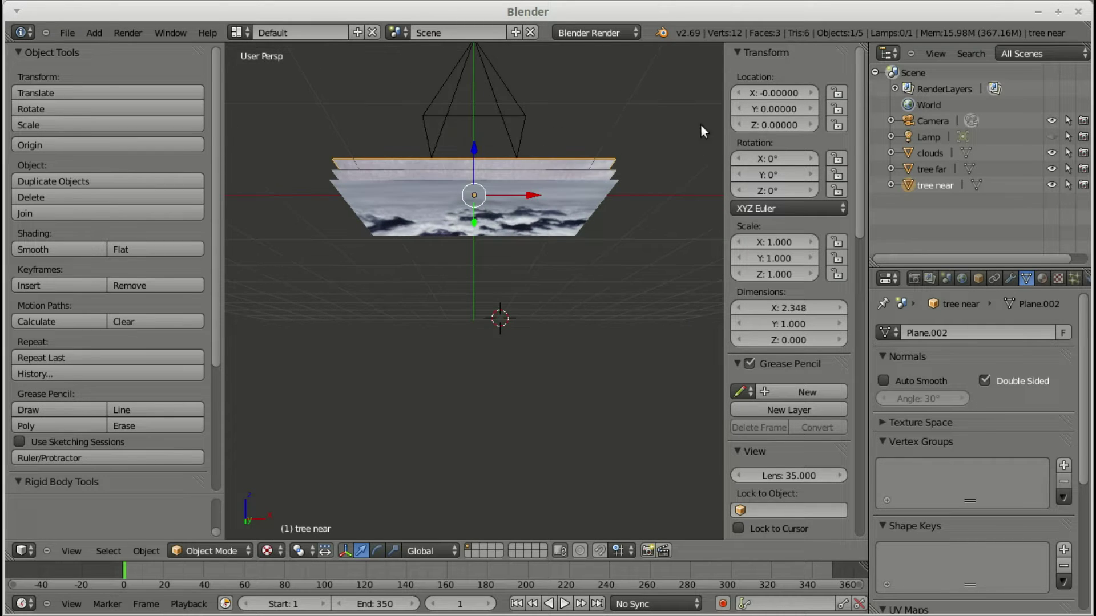
{"action": "left_click", "coordinate": [930, 122]}
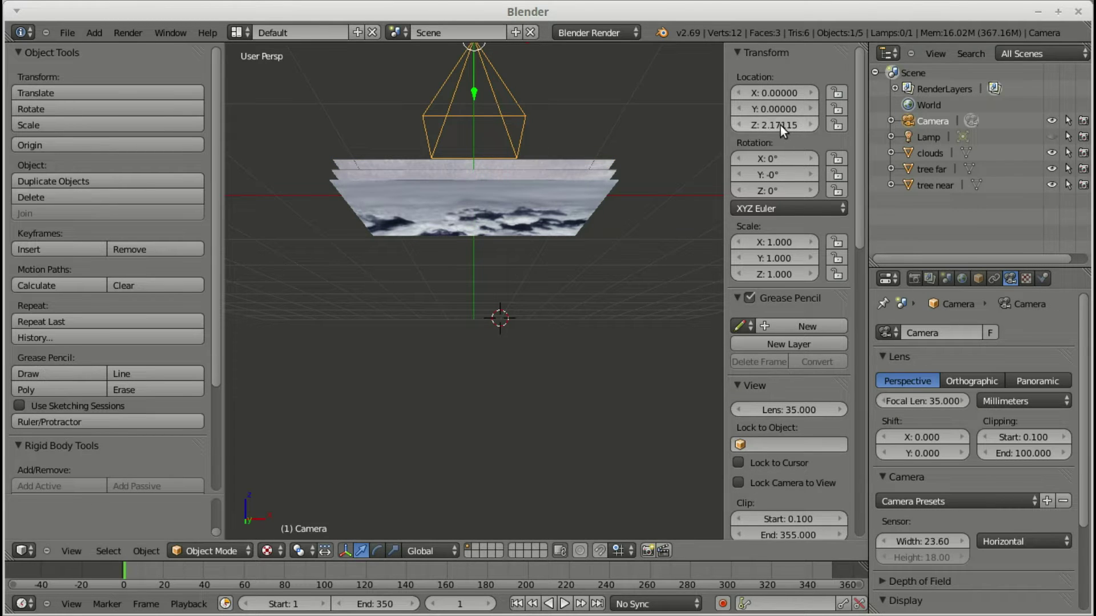
{"action": "scroll", "coordinate": [780, 125], "scroll_direction": "down", "scroll_amount": 20, "text": "ctrl"}
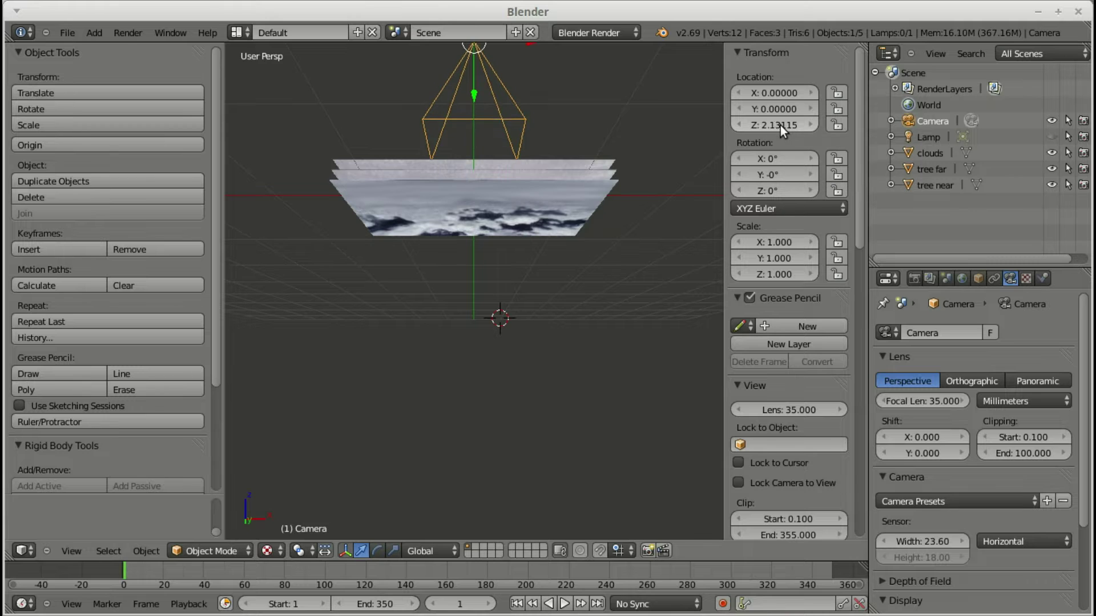
{"action": "scroll", "coordinate": [779, 125], "scroll_direction": "down", "scroll_amount": 20, "text": "ctrl"}
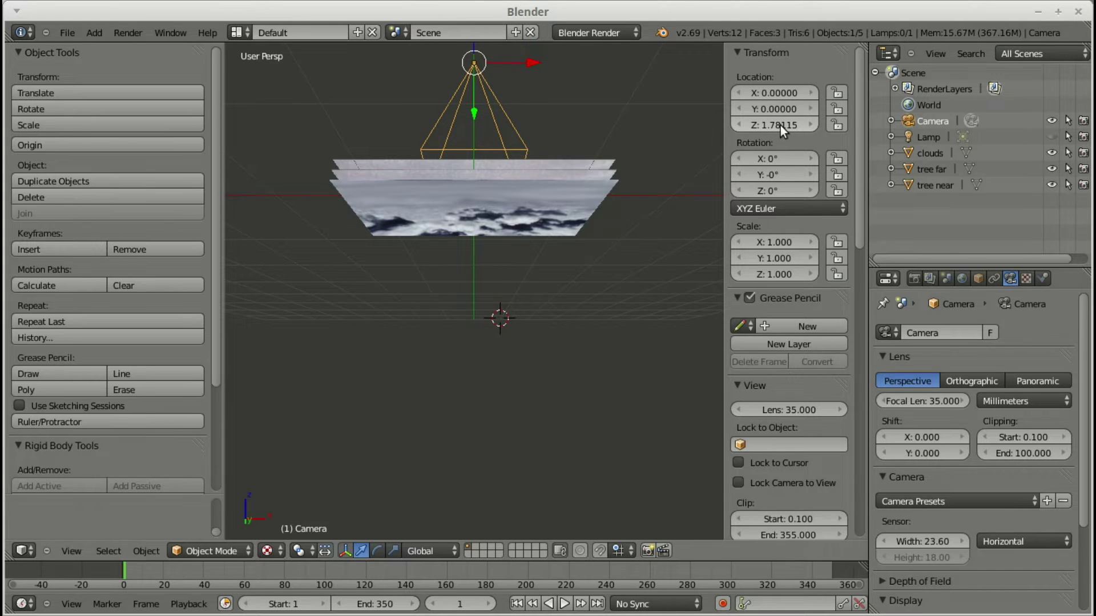
{"action": "scroll", "coordinate": [780, 125], "scroll_direction": "down", "scroll_amount": 20, "text": "ctrl"}
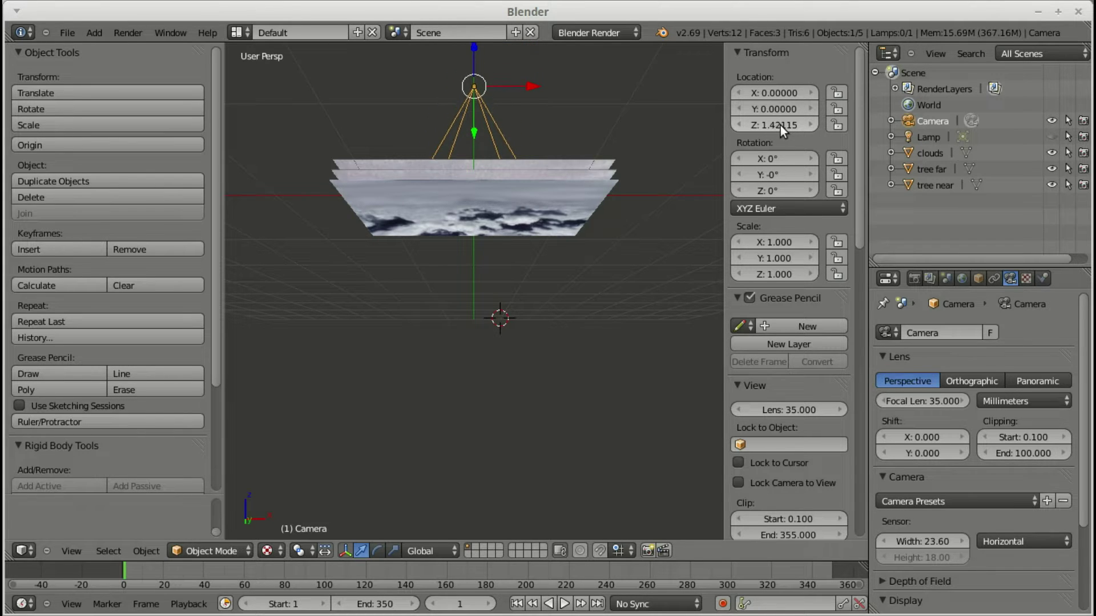
{"action": "scroll", "coordinate": [780, 125], "scroll_direction": "down", "scroll_amount": 13, "text": "ctrl"}
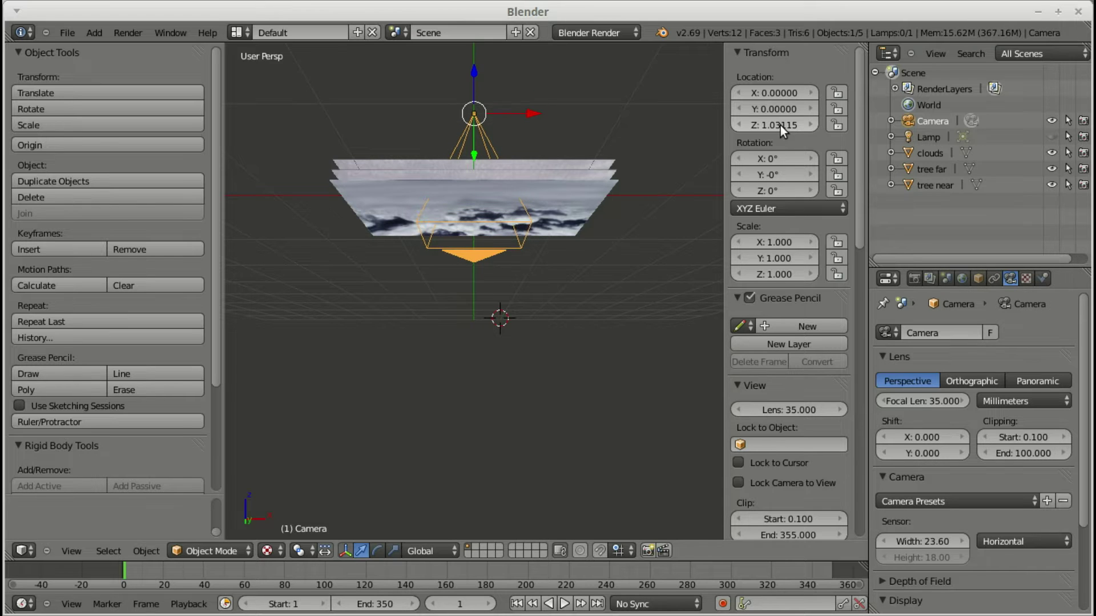
{"action": "scroll", "coordinate": [780, 125], "scroll_direction": "up", "scroll_amount": 20, "text": "ctrl"}
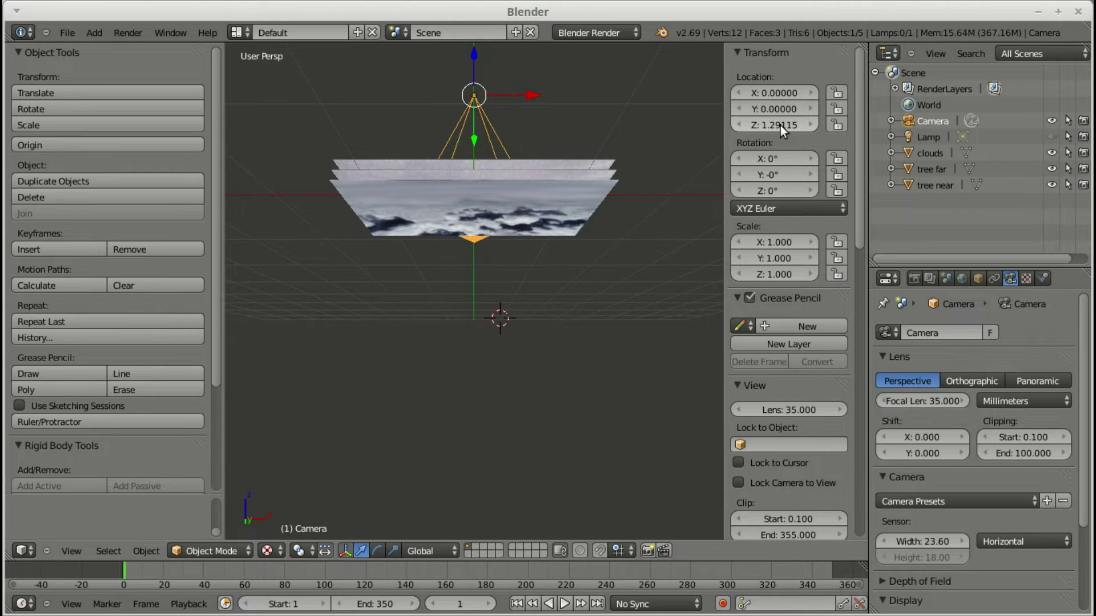
{"action": "scroll", "coordinate": [779, 125], "scroll_direction": "up", "scroll_amount": 20, "text": "ctrl"}
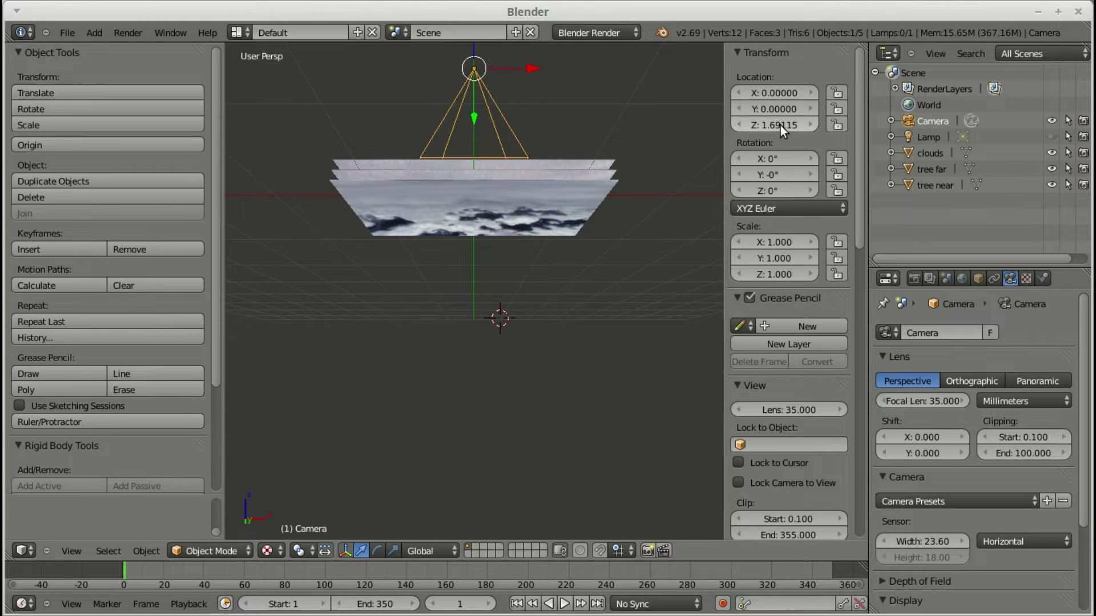
{"action": "scroll", "coordinate": [779, 125], "scroll_direction": "up", "scroll_amount": 10, "text": "ctrl"}
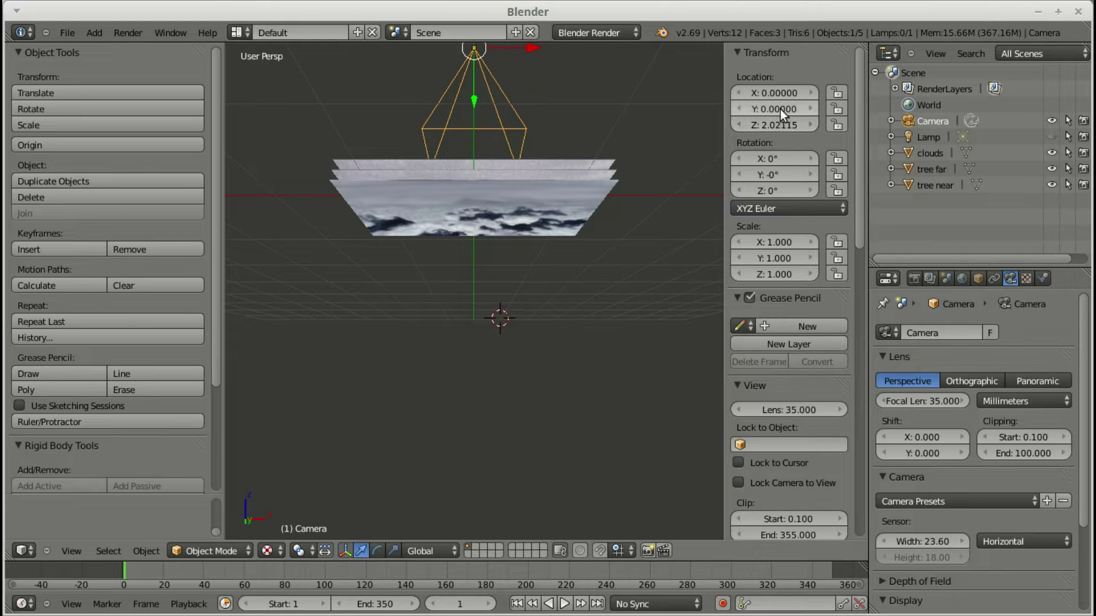
{"action": "scroll", "coordinate": [779, 109], "scroll_direction": "down", "scroll_amount": 1, "text": "ctrl"}
{"action": "scroll", "coordinate": [779, 108], "scroll_direction": "up", "scroll_amount": 1, "text": "ctrl"}
{"action": "scroll", "coordinate": [782, 94], "scroll_direction": "down", "scroll_amount": 6, "text": "ctrl"}
{"action": "scroll", "coordinate": [782, 94], "scroll_direction": "up", "scroll_amount": 5, "text": "ctrl"}
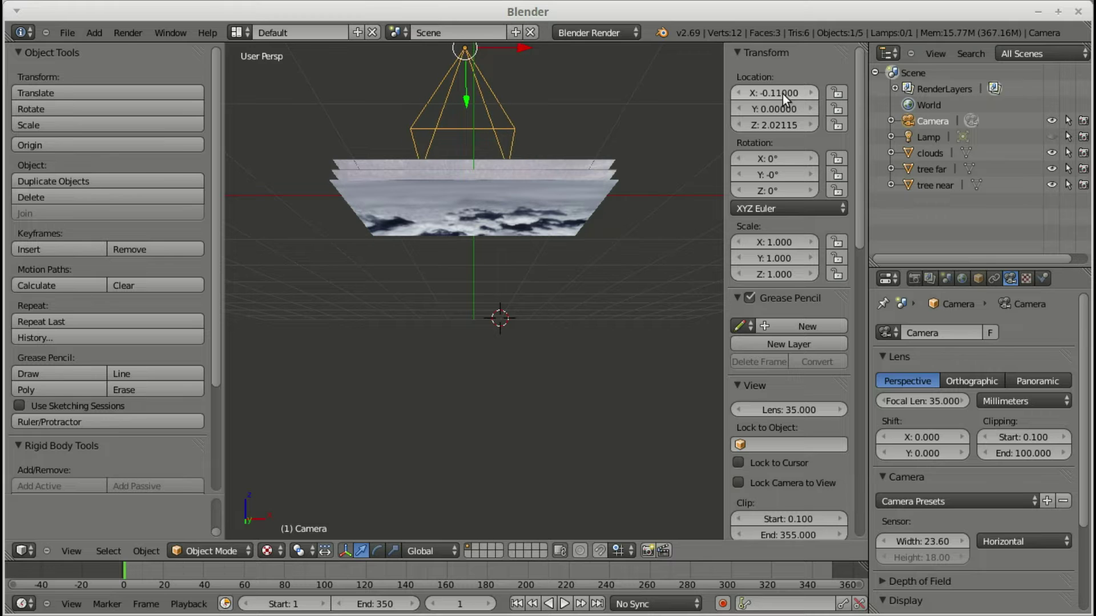
{"action": "scroll", "coordinate": [782, 94], "scroll_direction": "up", "scroll_amount": 1, "text": "ctrl"}
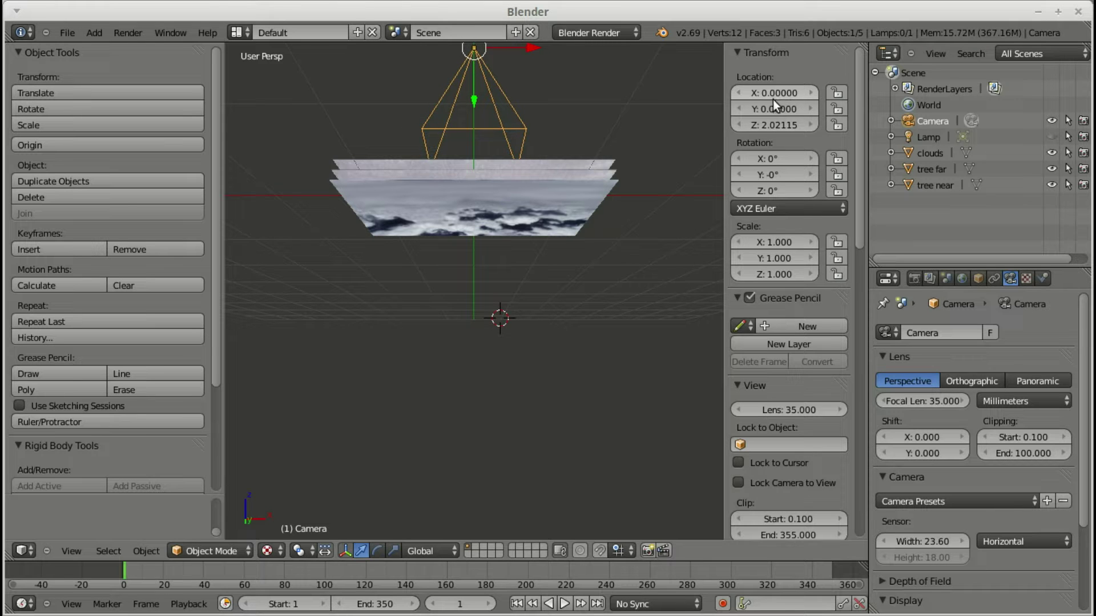
{"action": "left_click", "coordinate": [680, 111]}
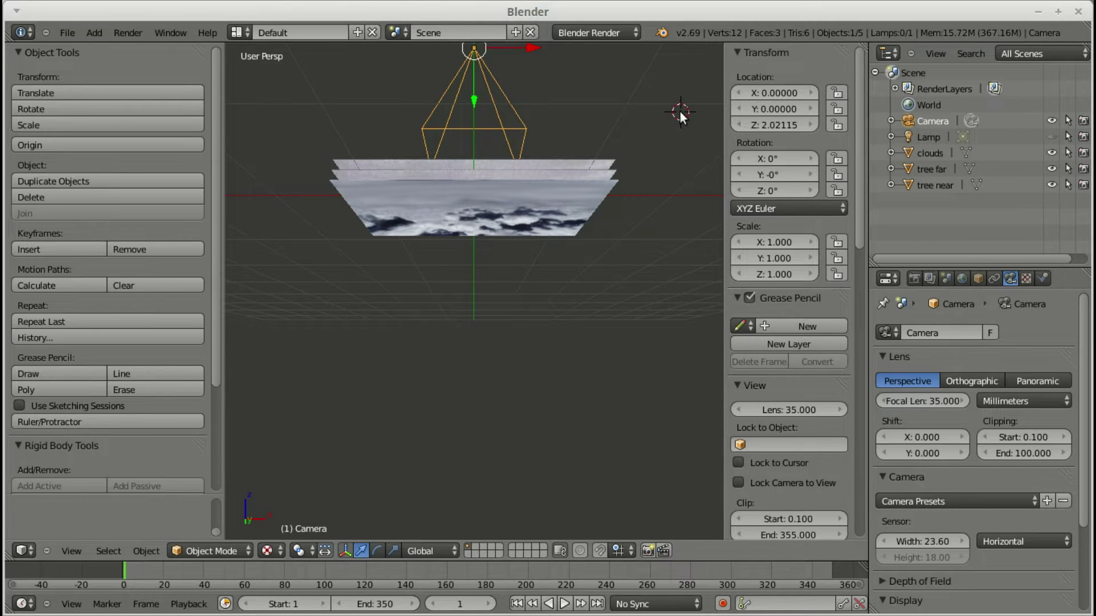
- In camera view, adjust the camera location to X -0.29, Y 0.01, Z 2.36115
{"action": "key", "text": "KP_0"}
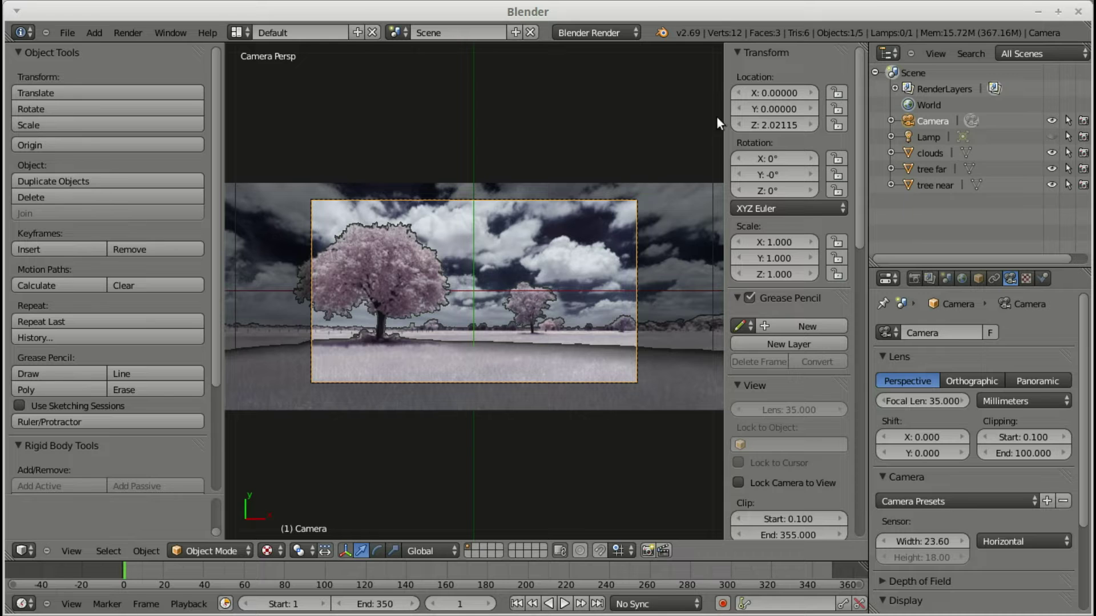
{"action": "scroll", "coordinate": [782, 122], "scroll_direction": "up", "scroll_amount": 18, "text": "ctrl"}
{"action": "scroll", "coordinate": [782, 124], "scroll_direction": "up", "scroll_amount": 16, "text": "ctrl"}
{"action": "scroll", "coordinate": [776, 108], "scroll_direction": "up", "scroll_amount": 3, "text": "ctrl"}
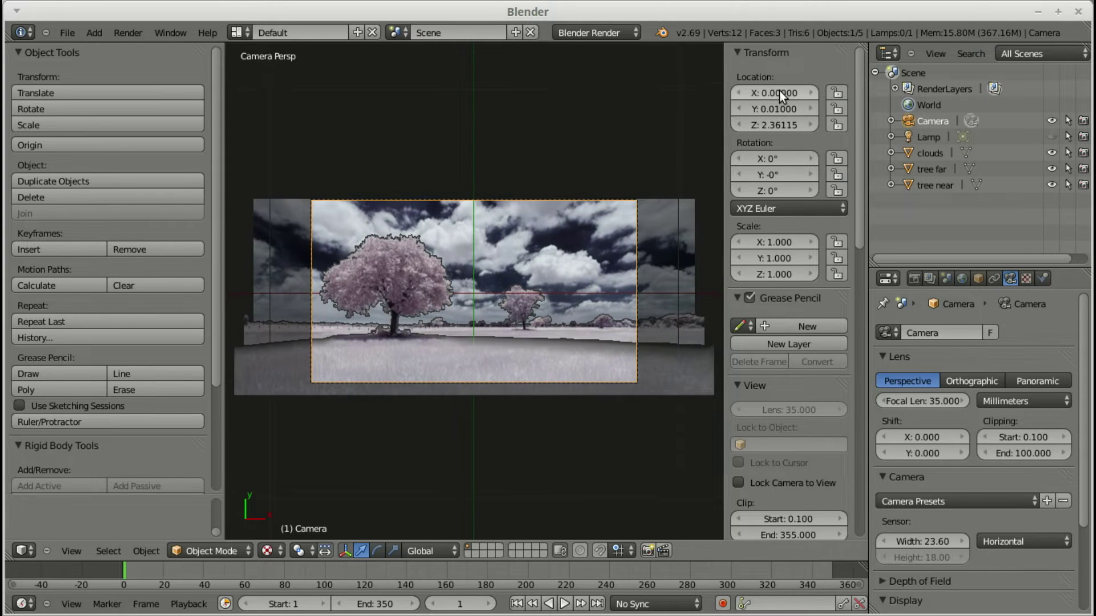
{"action": "scroll", "coordinate": [779, 91], "scroll_direction": "down", "scroll_amount": 18, "text": "ctrl"}
{"action": "scroll", "coordinate": [779, 90], "scroll_direction": "down", "scroll_amount": 11, "text": "ctrl"}
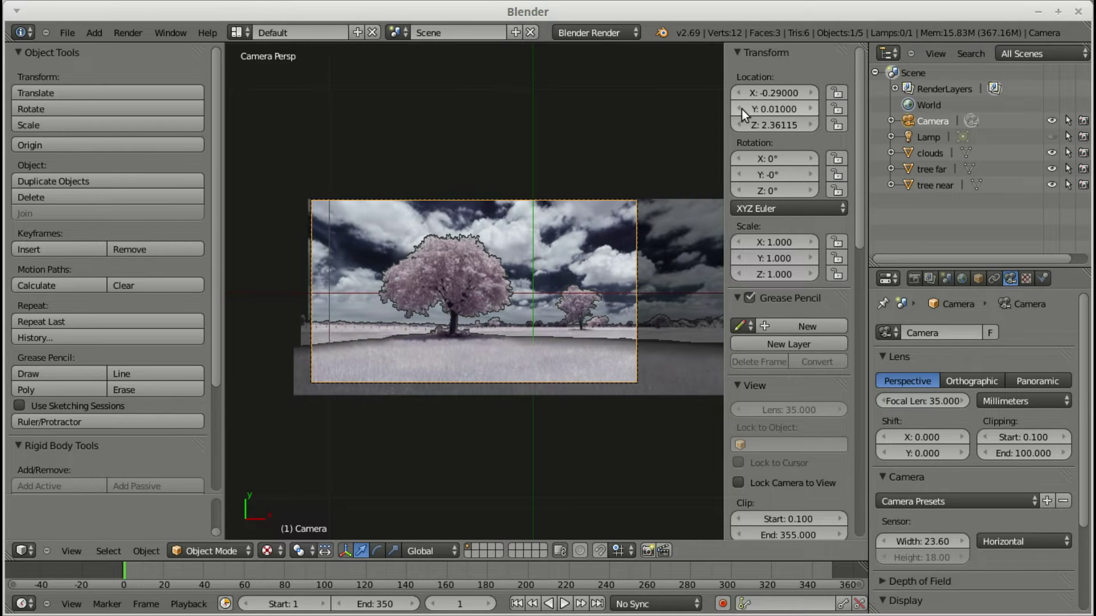
{"action": "scroll", "coordinate": [769, 159], "scroll_direction": "down", "scroll_amount": 2, "text": "ctrl"}
{"action": "scroll", "coordinate": [769, 159], "scroll_direction": "up", "scroll_amount": 2, "text": "ctrl"}
{"action": "scroll", "coordinate": [773, 170], "scroll_direction": "down", "scroll_amount": 1, "text": "ctrl"}
{"action": "scroll", "coordinate": [773, 169], "scroll_direction": "down", "scroll_amount": 20, "text": "ctrl"}
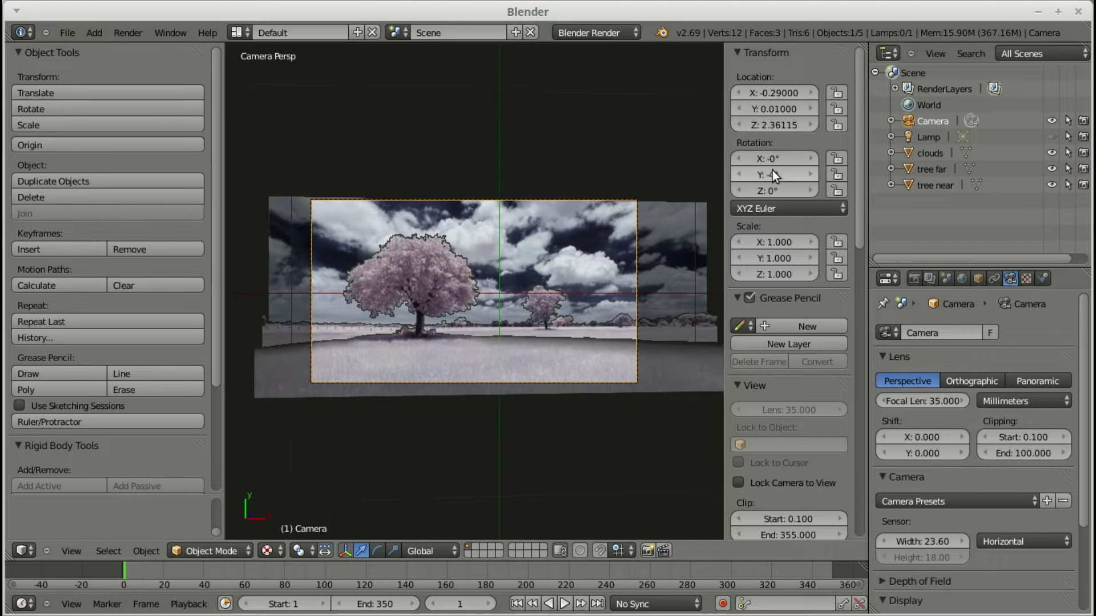
{"action": "scroll", "coordinate": [772, 170], "scroll_direction": "up", "scroll_amount": 20, "text": "ctrl"}
{"action": "scroll", "coordinate": [773, 170], "scroll_direction": "down", "scroll_amount": 15, "text": "ctrl"}
{"action": "scroll", "coordinate": [772, 170], "scroll_direction": "down", "scroll_amount": 3, "text": "ctrl"}
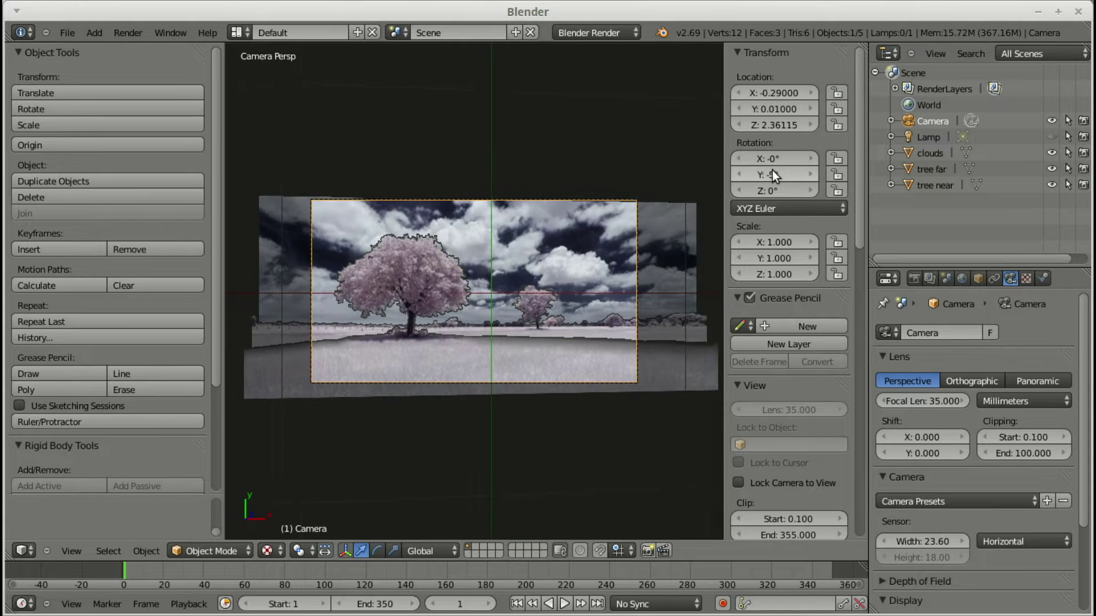
{"action": "scroll", "coordinate": [772, 170], "scroll_direction": "up", "scroll_amount": 3, "text": "ctrl"}
{"action": "scroll", "coordinate": [771, 170], "scroll_direction": "up", "scroll_amount": 5, "text": "ctrl"}
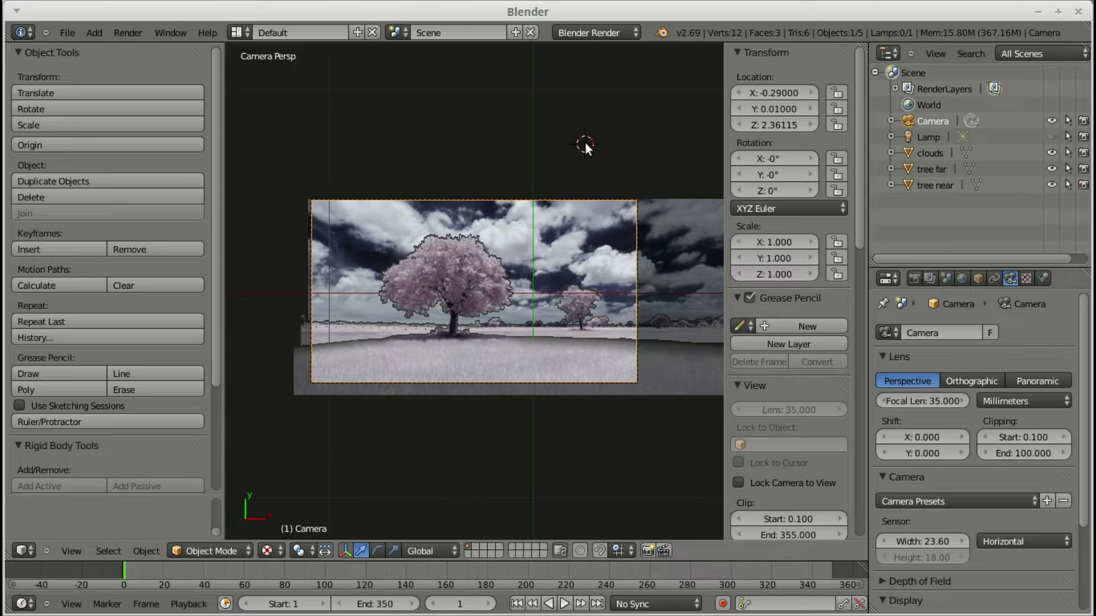
- Try camera rotations on X, Y and Z, leaving each at 0°
{"action": "key", "text": "KP_0"}
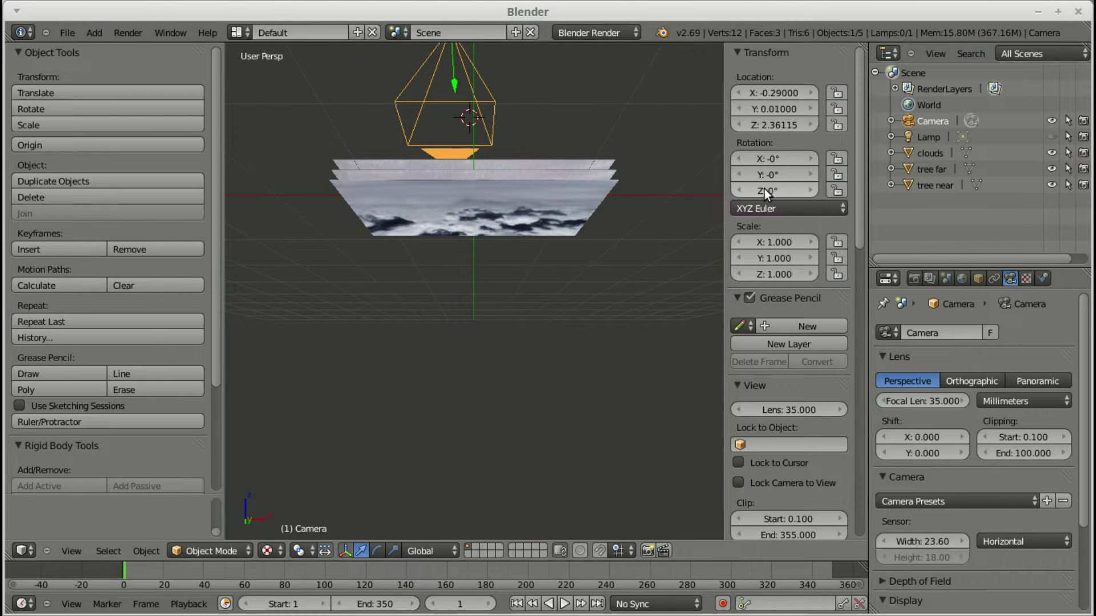
{"action": "scroll", "coordinate": [769, 171], "scroll_direction": "down", "scroll_amount": 5, "text": "ctrl"}
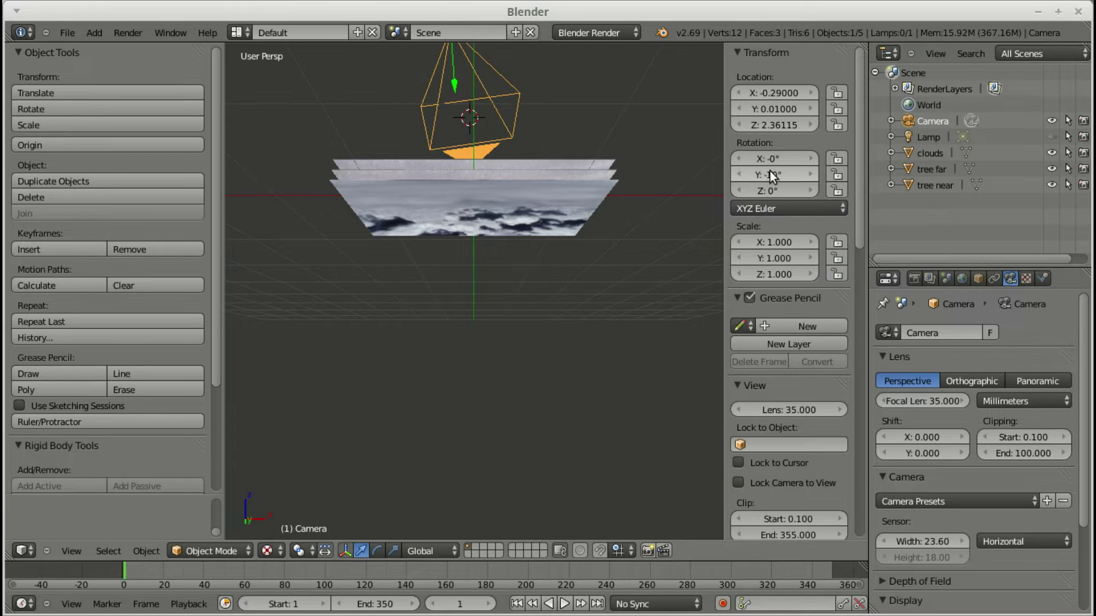
{"action": "scroll", "coordinate": [769, 171], "scroll_direction": "up", "scroll_amount": 4, "text": "ctrl"}
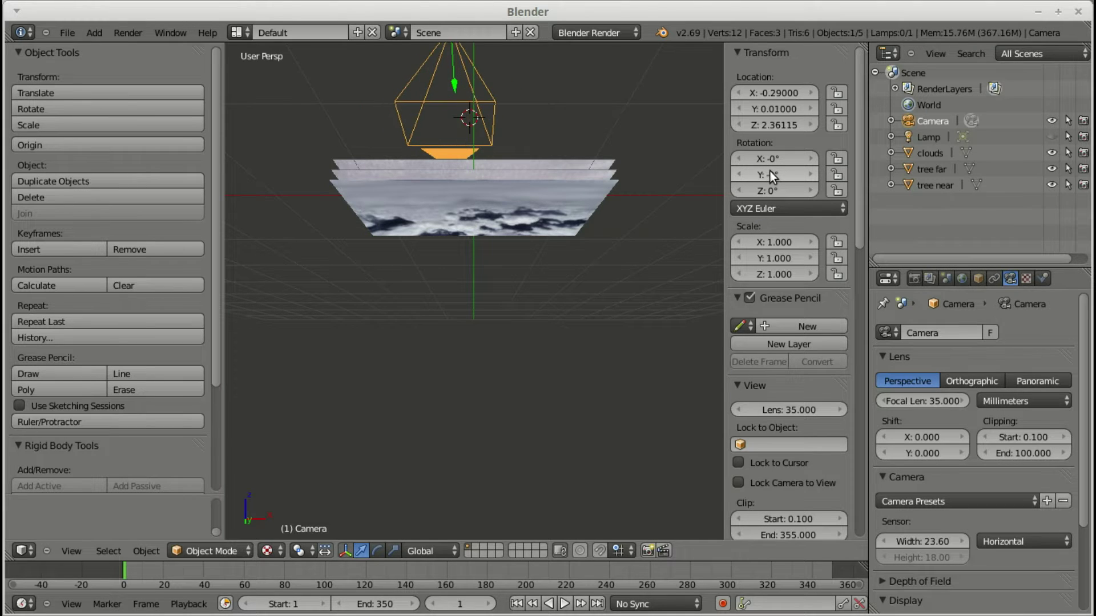
{"action": "scroll", "coordinate": [771, 171], "scroll_direction": "up", "scroll_amount": 2, "text": "ctrl"}
{"action": "scroll", "coordinate": [782, 164], "scroll_direction": "down", "scroll_amount": 4, "text": "ctrl"}
{"action": "scroll", "coordinate": [782, 162], "scroll_direction": "up", "scroll_amount": 20, "text": "ctrl"}
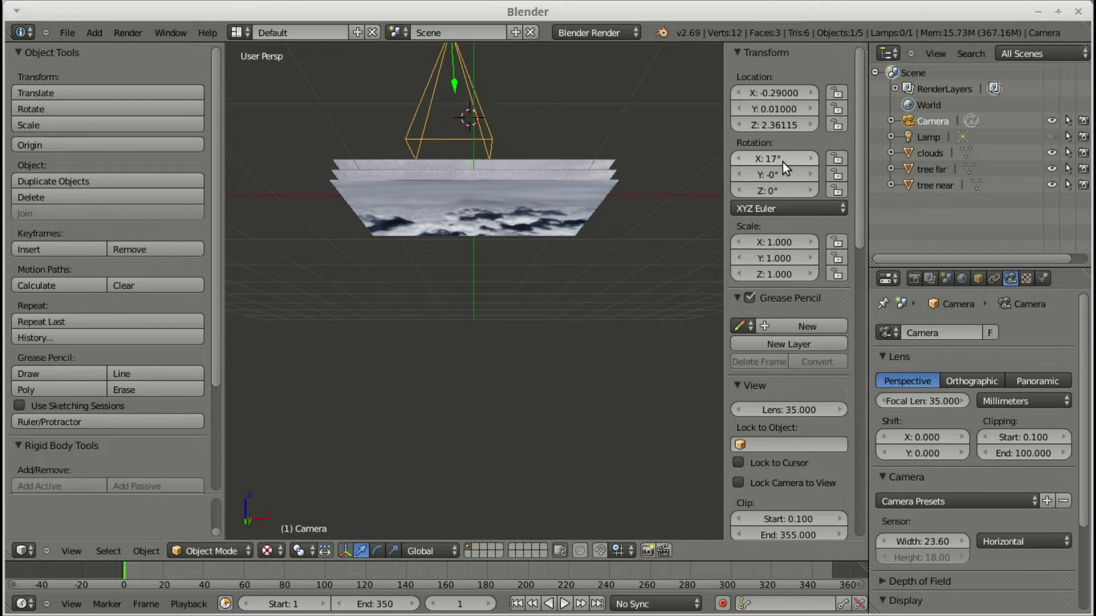
{"action": "scroll", "coordinate": [783, 162], "scroll_direction": "down", "scroll_amount": 14, "text": "ctrl"}
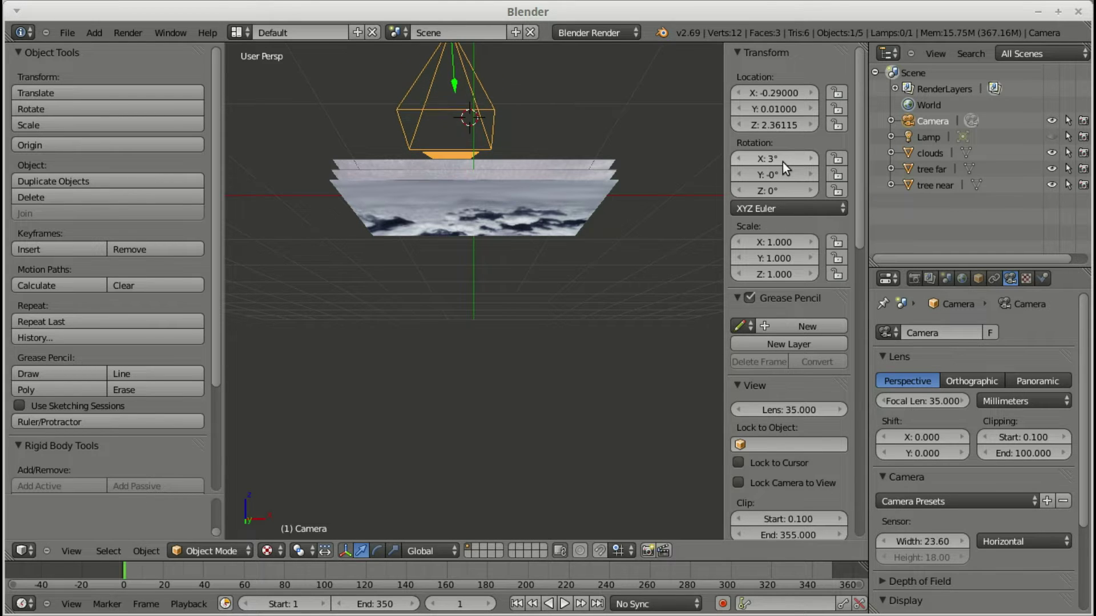
{"action": "scroll", "coordinate": [783, 162], "scroll_direction": "down", "scroll_amount": 3, "text": "ctrl"}
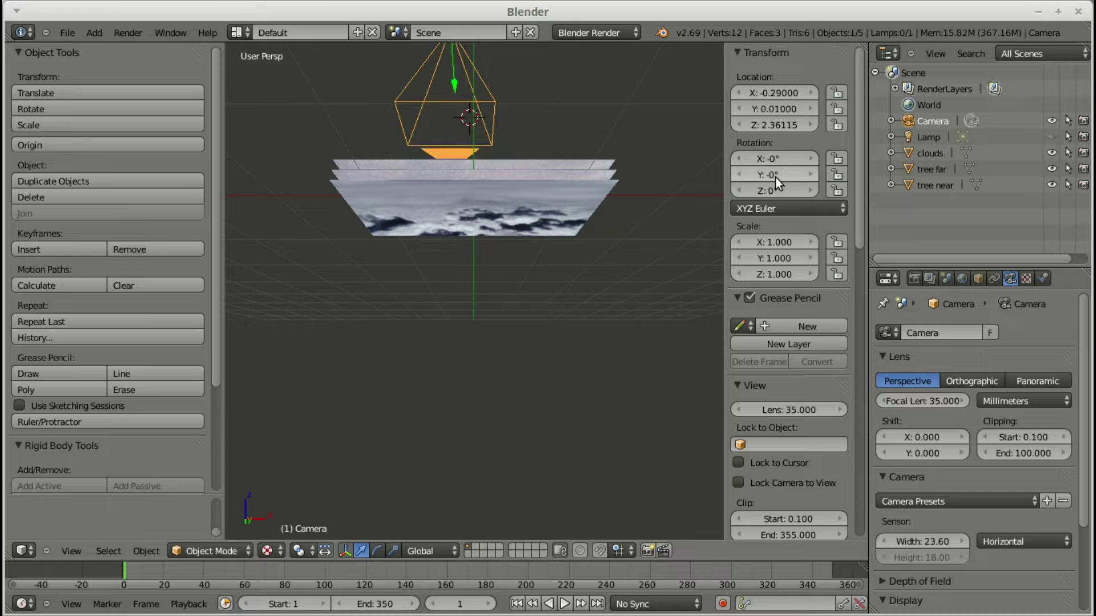
{"action": "scroll", "coordinate": [775, 188], "scroll_direction": "down", "scroll_amount": 3, "text": "ctrl"}
{"action": "scroll", "coordinate": [776, 188], "scroll_direction": "up", "scroll_amount": 6, "text": "ctrl"}
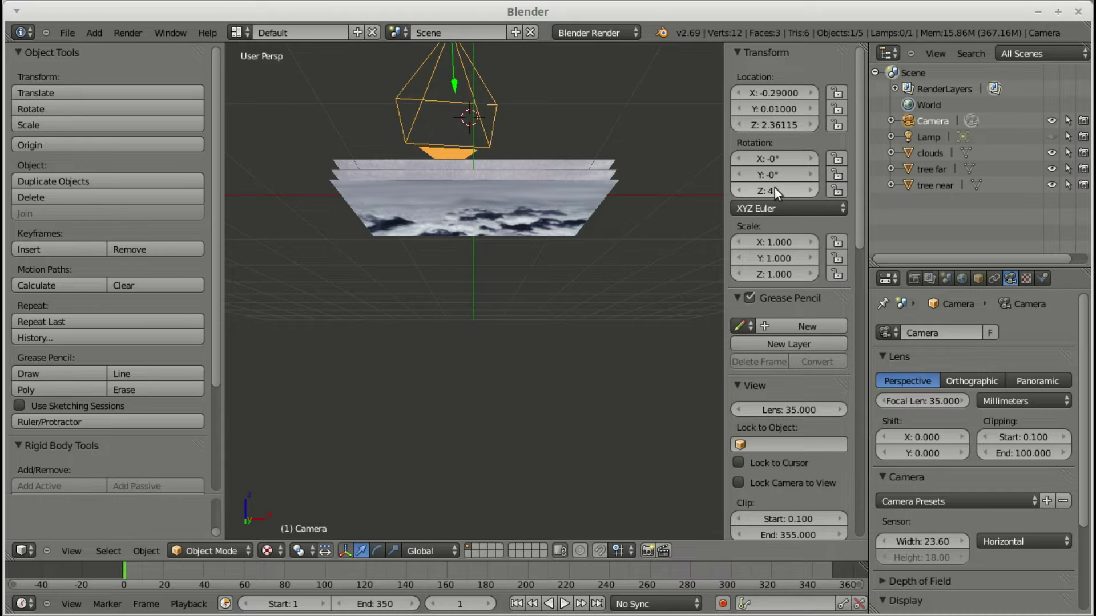
{"action": "scroll", "coordinate": [776, 188], "scroll_direction": "up", "scroll_amount": 11, "text": "ctrl"}
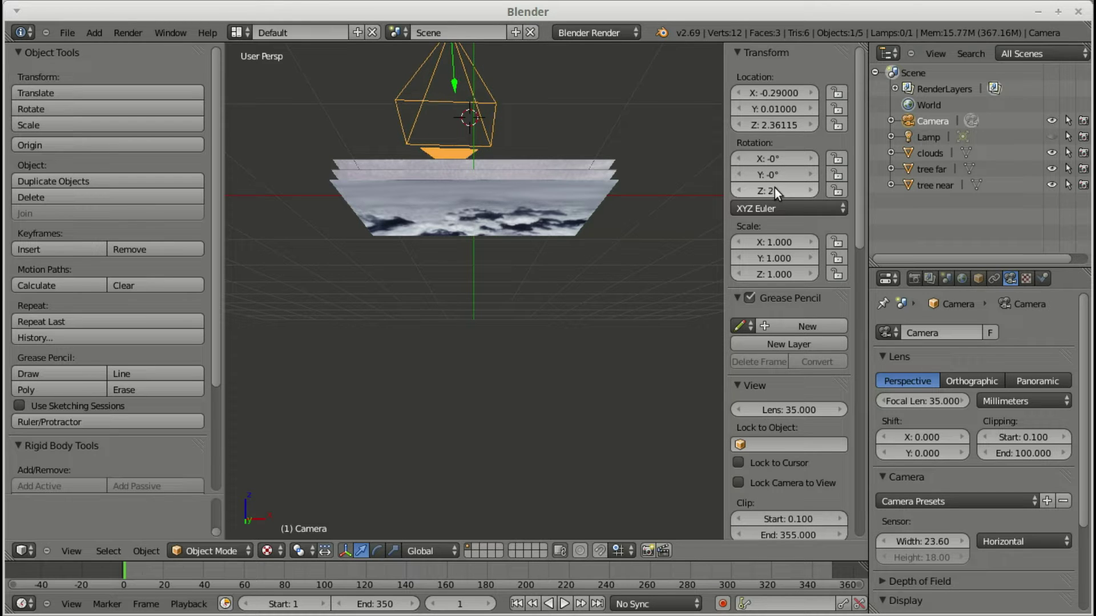
{"action": "scroll", "coordinate": [775, 188], "scroll_direction": "down", "scroll_amount": 12, "text": "ctrl"}
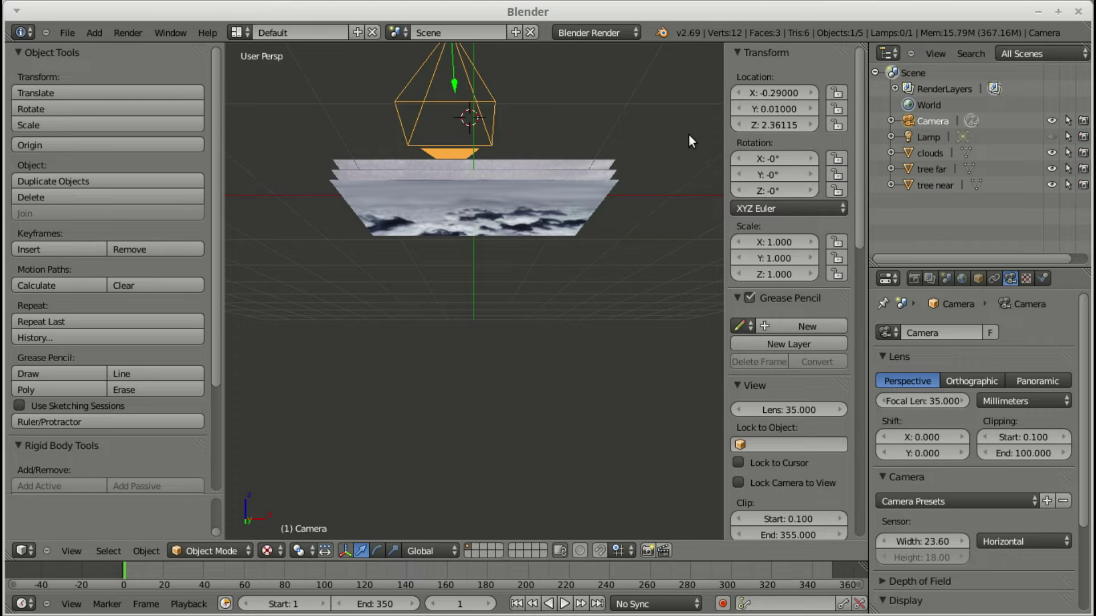
- Pose the camera at X -1.18, Y -0.02, Z 2.01115, rotated -19° around Y
{"action": "key", "text": "KP_0"}
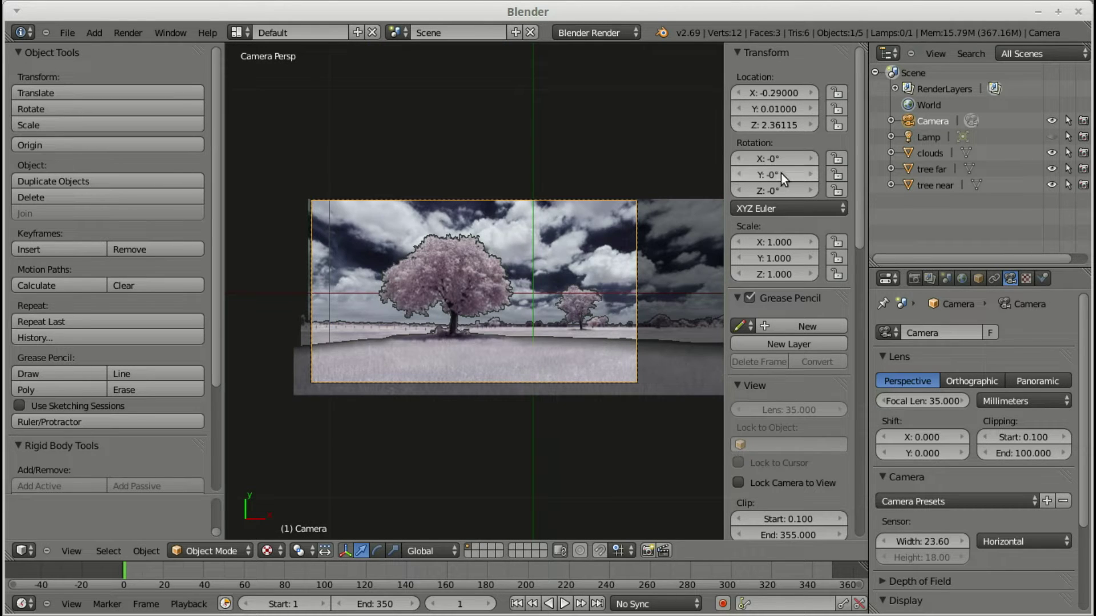
{"action": "left_click_drag", "start_coordinate": [785, 159], "coordinate": [781, 173]}
{"action": "left_click_drag", "start_coordinate": [769, 92], "coordinate": [785, 125]}
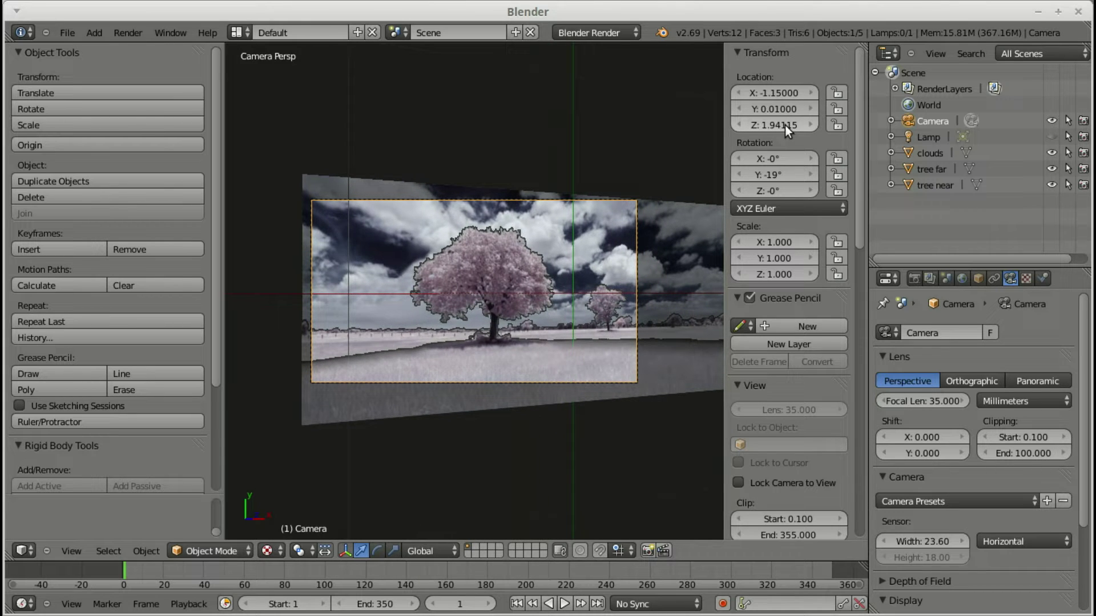
{"action": "mouse_move", "coordinate": [780, 109]}
{"action": "left_mouse_down"}
{"action": "mouse_move", "coordinate": [780, 128]}
{"action": "mouse_move", "coordinate": [780, 93]}
{"action": "left_mouse_up"}
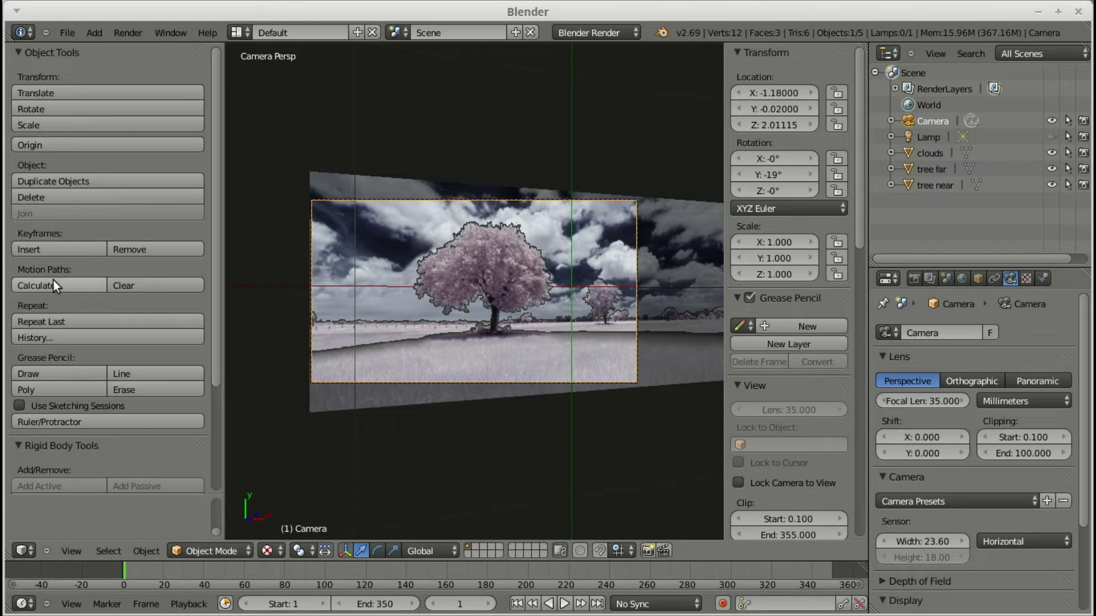
- Keyframe the camera's location, rotation and scale at frame 1
{"action": "left_click", "coordinate": [60, 246]}
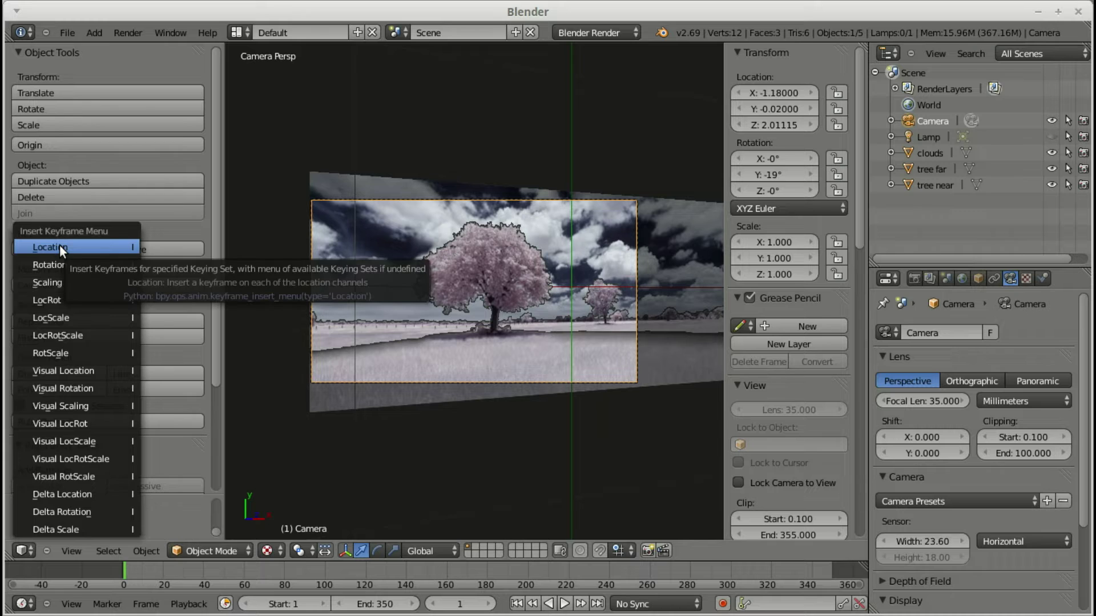
{"action": "left_click", "coordinate": [60, 247]}
{"action": "left_click", "coordinate": [59, 249]}
{"action": "left_click", "coordinate": [59, 265]}
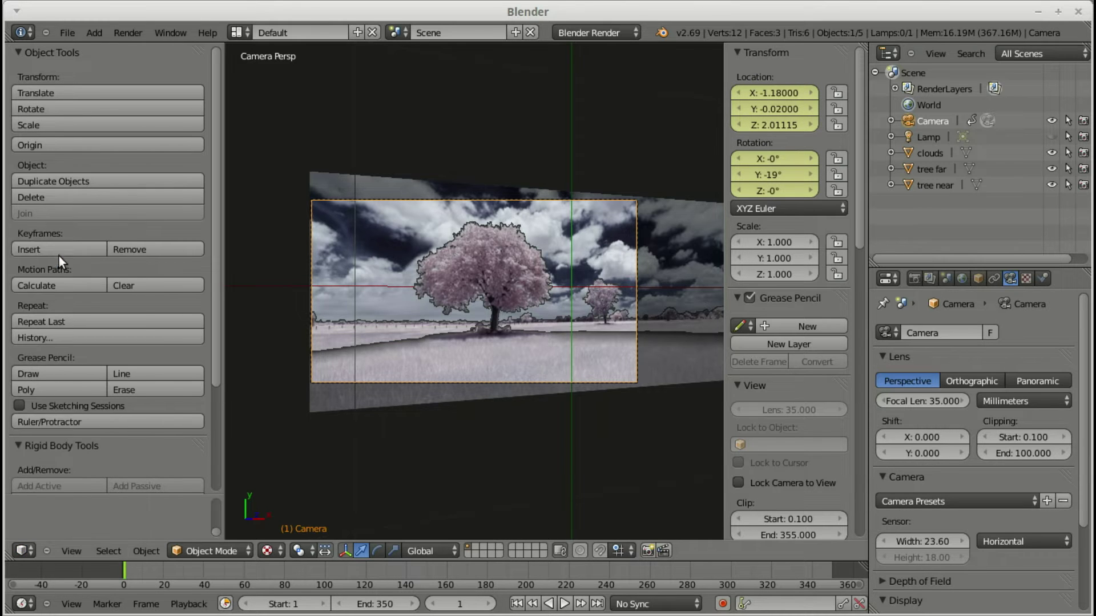
{"action": "left_click", "coordinate": [59, 255]}
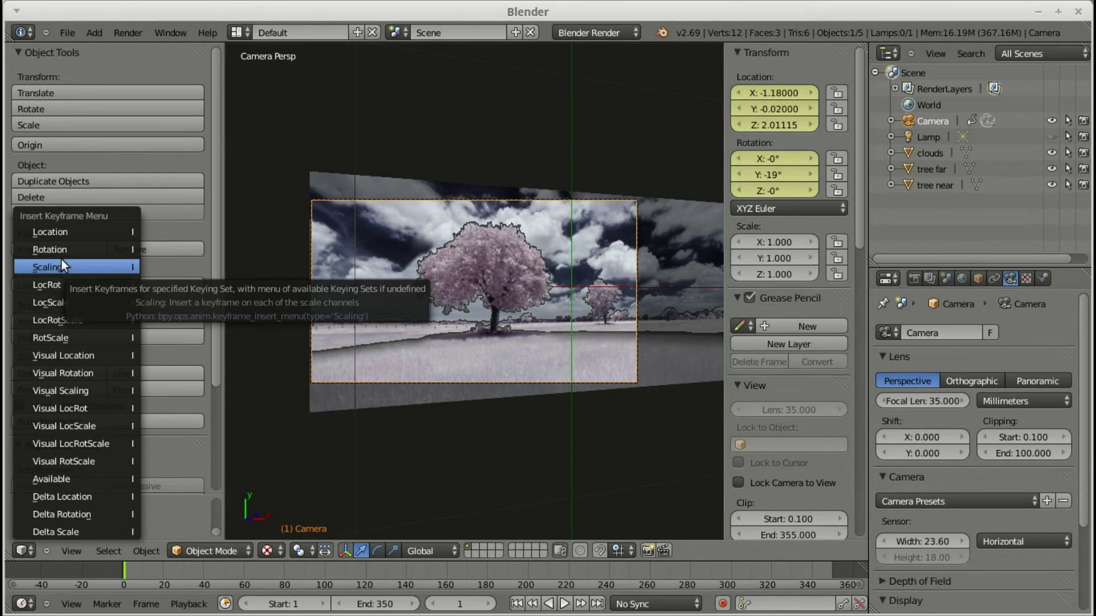
{"action": "left_click", "coordinate": [61, 265]}
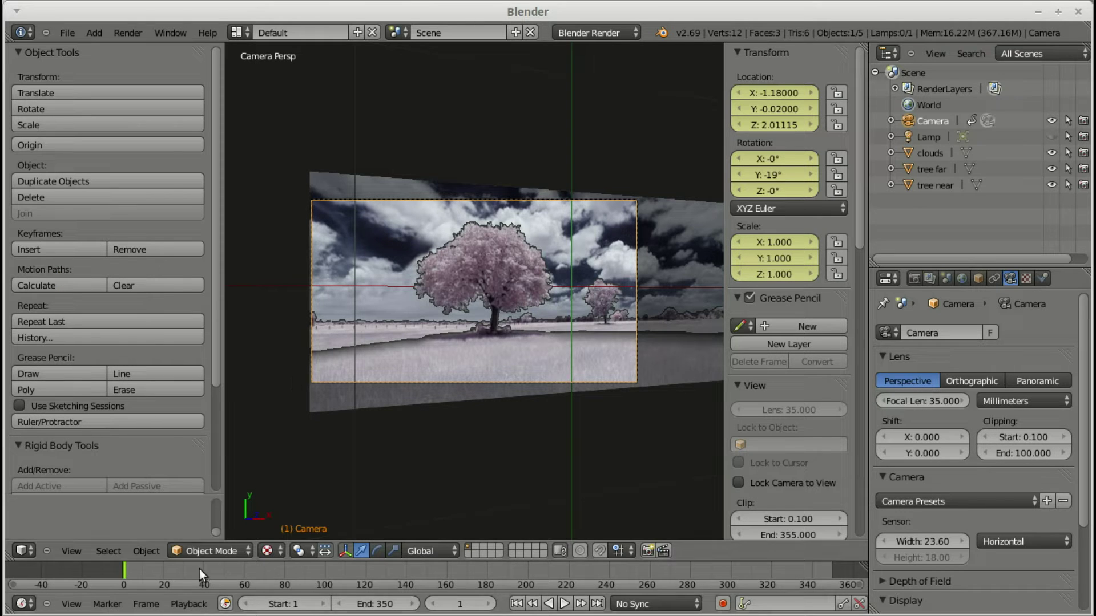
- At frame 350, move the camera to X 0.74, Z 1.99 with 22° Y rotation
{"action": "left_click_drag", "start_coordinate": [128, 574], "coordinate": [602, 563]}
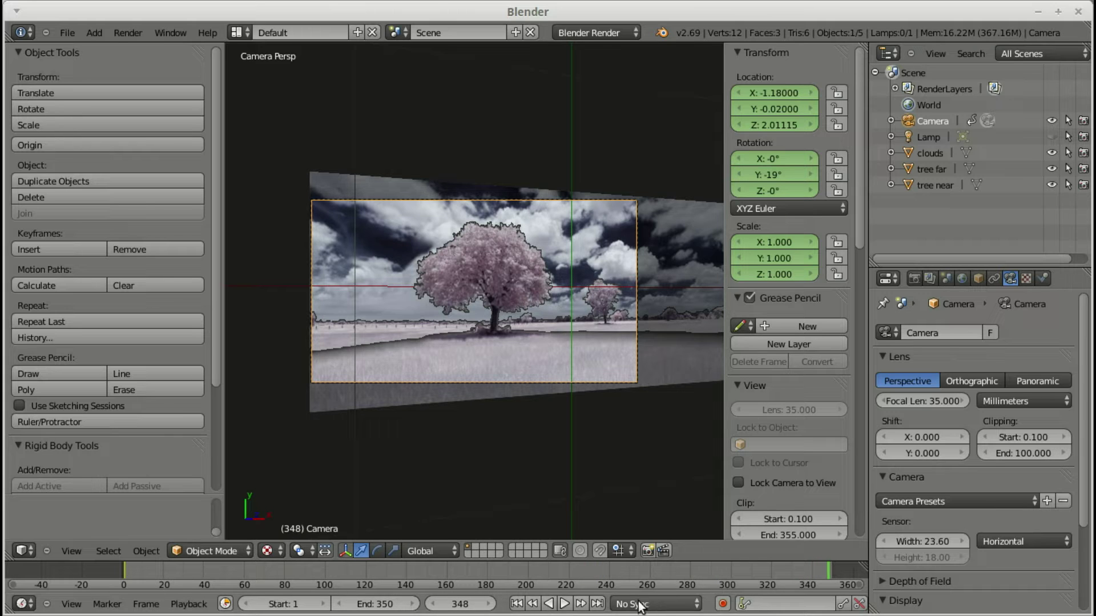
{"action": "left_click", "coordinate": [598, 604]}
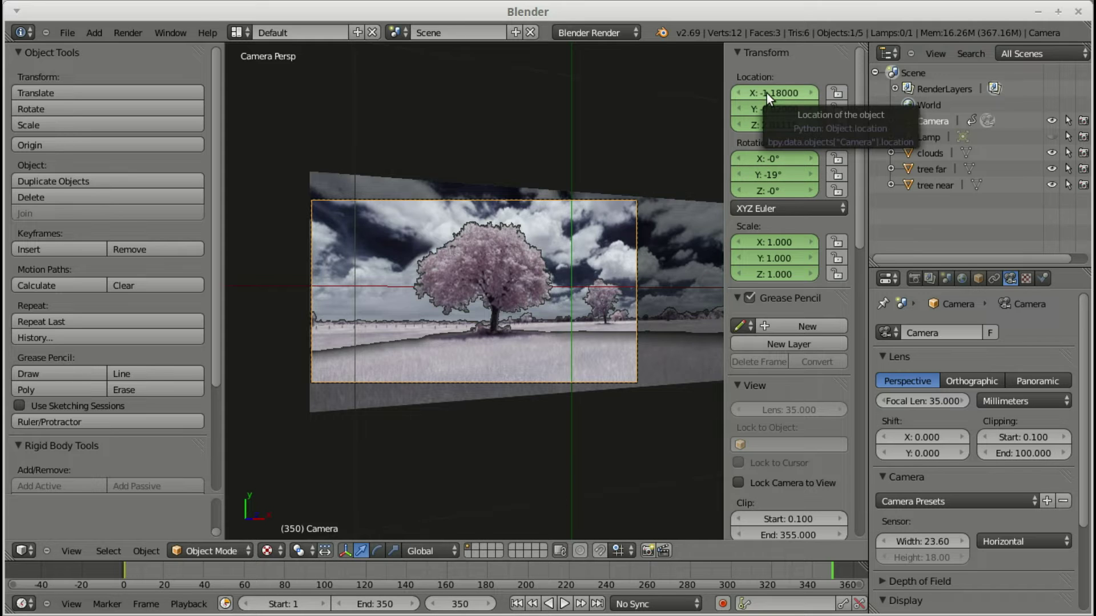
{"action": "left_click_drag", "start_coordinate": [766, 93], "coordinate": [766, 94]}
{"action": "left_click_drag", "start_coordinate": [769, 156], "coordinate": [766, 171]}
{"action": "left_click_drag", "start_coordinate": [769, 91], "coordinate": [769, 92]}
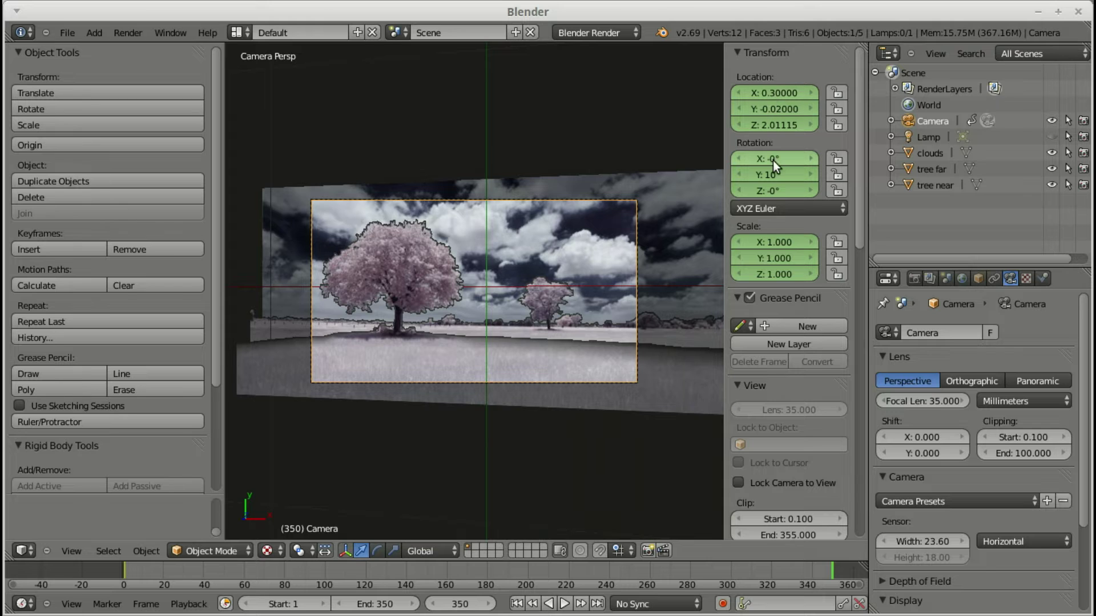
{"action": "left_click_drag", "start_coordinate": [773, 160], "coordinate": [773, 174]}
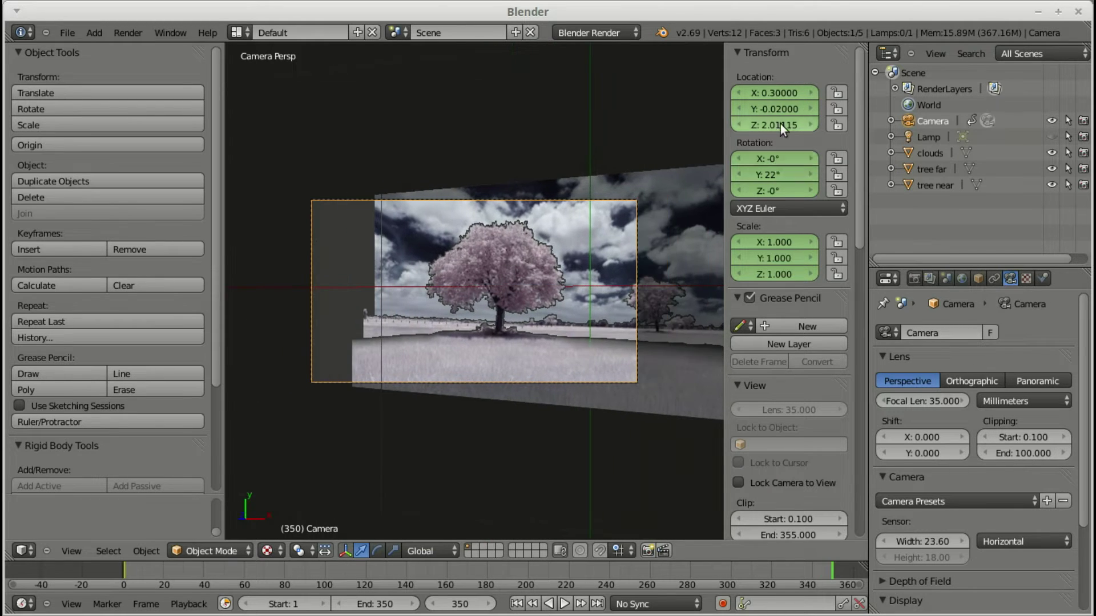
{"action": "left_click_drag", "start_coordinate": [789, 92], "coordinate": [779, 124]}
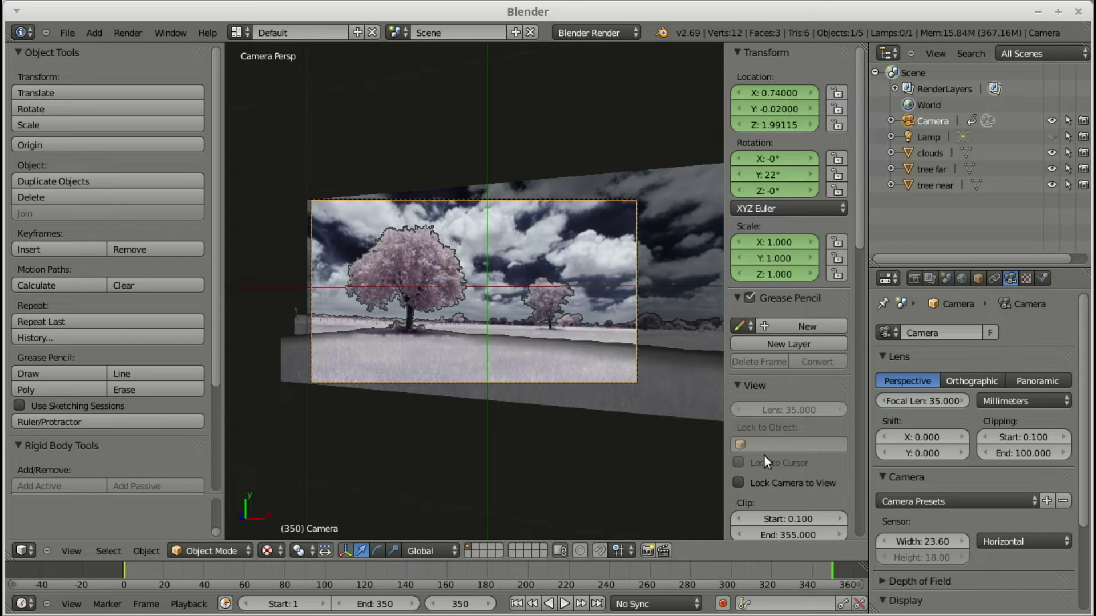
- Keyframe the camera's scale, rotation and location at frame 350, then scrub back toward frame 1
{"action": "left_click", "coordinate": [51, 248]}
{"action": "left_click", "coordinate": [52, 249]}
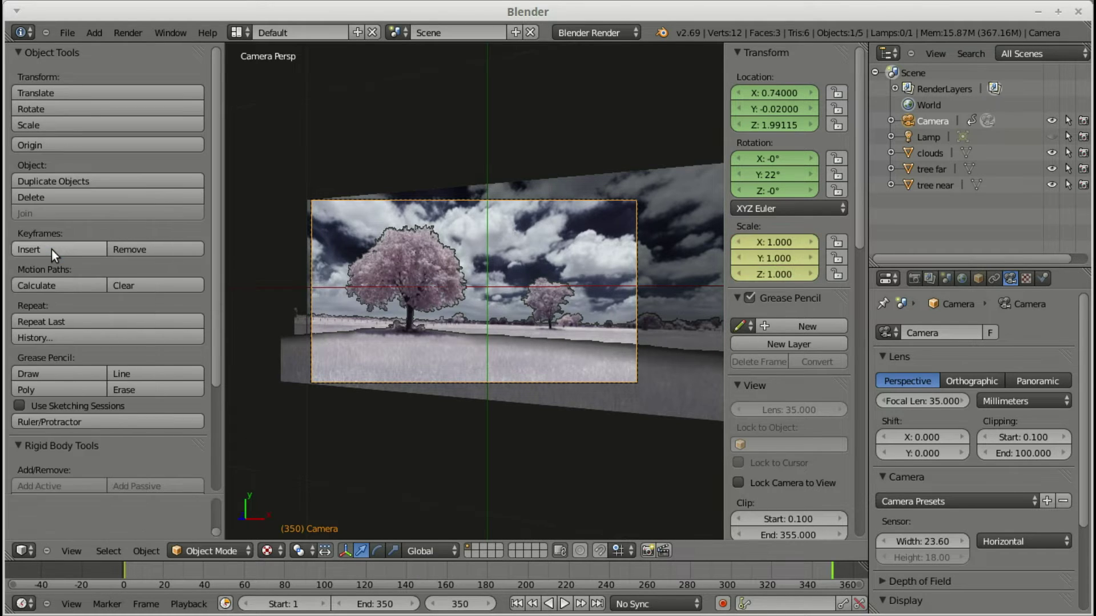
{"action": "left_click", "coordinate": [51, 248]}
{"action": "left_click", "coordinate": [52, 238]}
{"action": "left_click", "coordinate": [51, 249]}
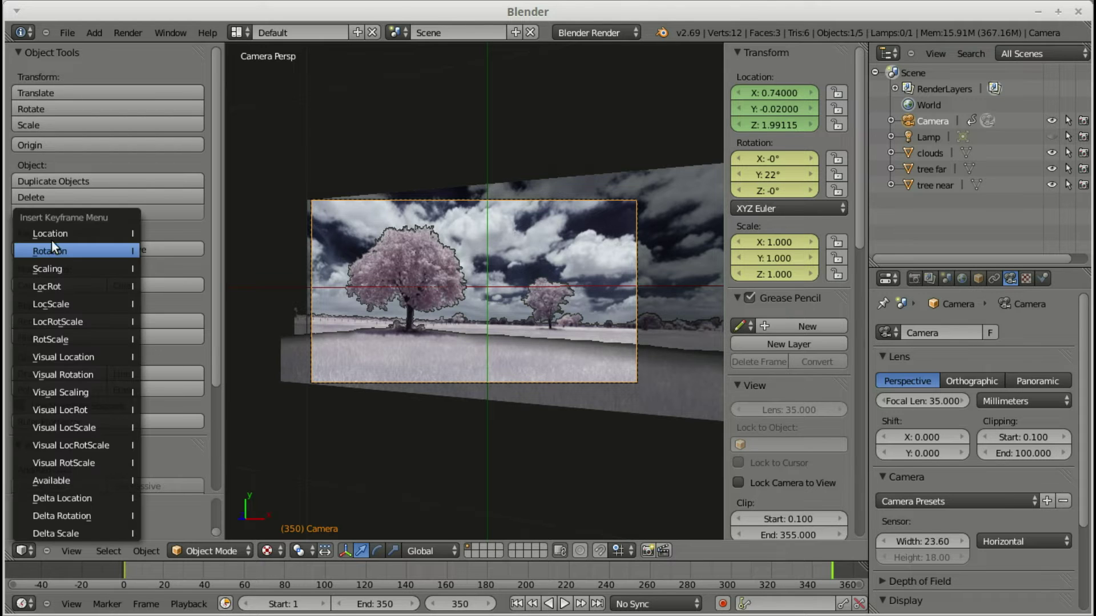
{"action": "left_click", "coordinate": [52, 234]}
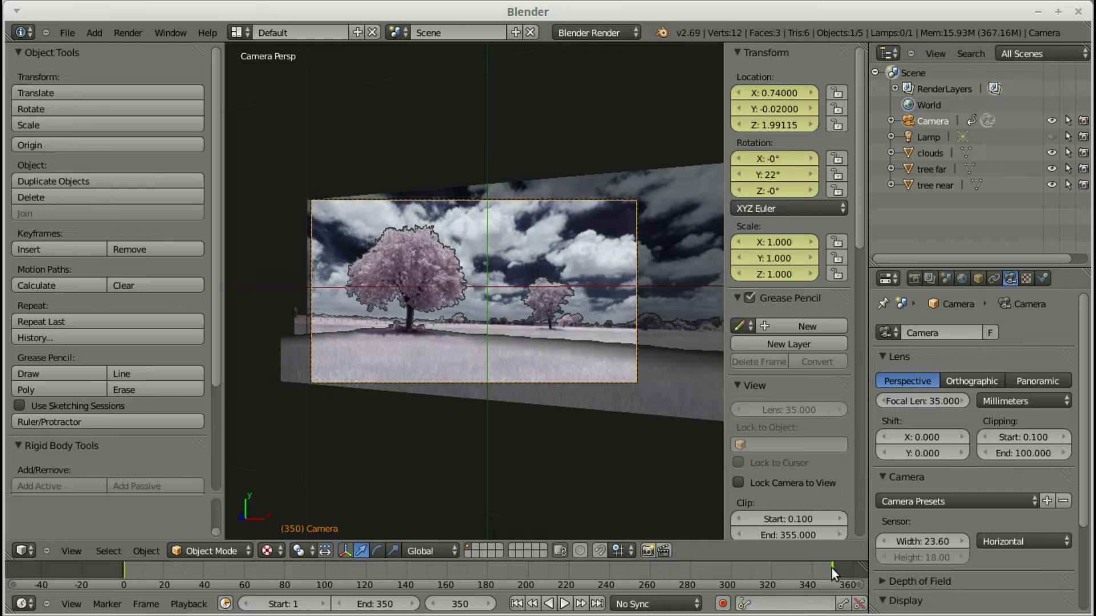
{"action": "left_click_drag", "start_coordinate": [831, 569], "coordinate": [132, 573]}
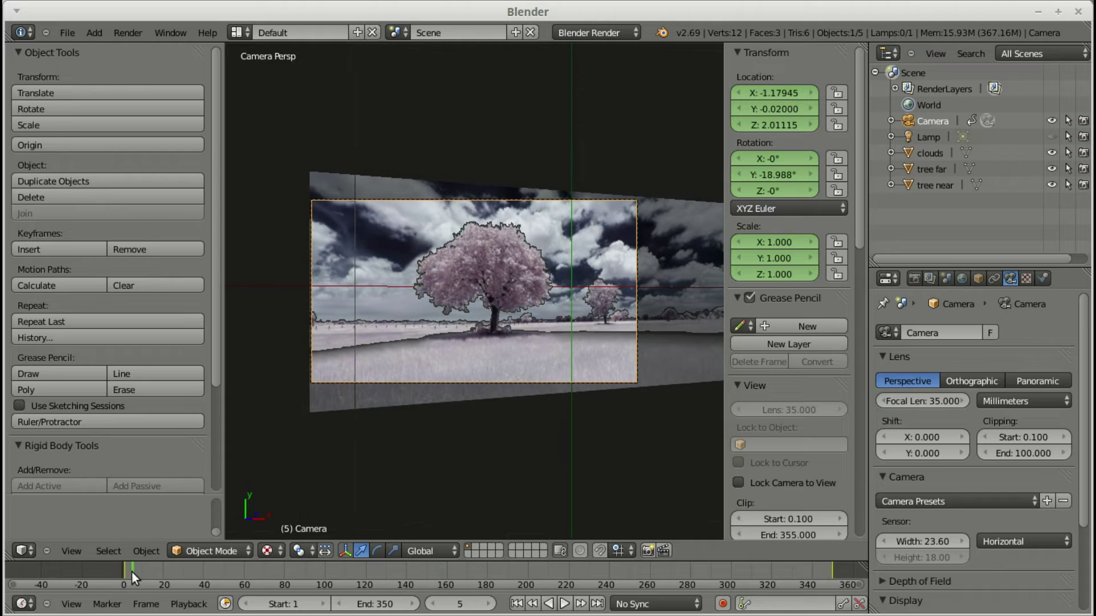
- At frame 1, set the clouds plane to Z -1 and scale 1.04 × 1.36
{"action": "left_click", "coordinate": [516, 604]}
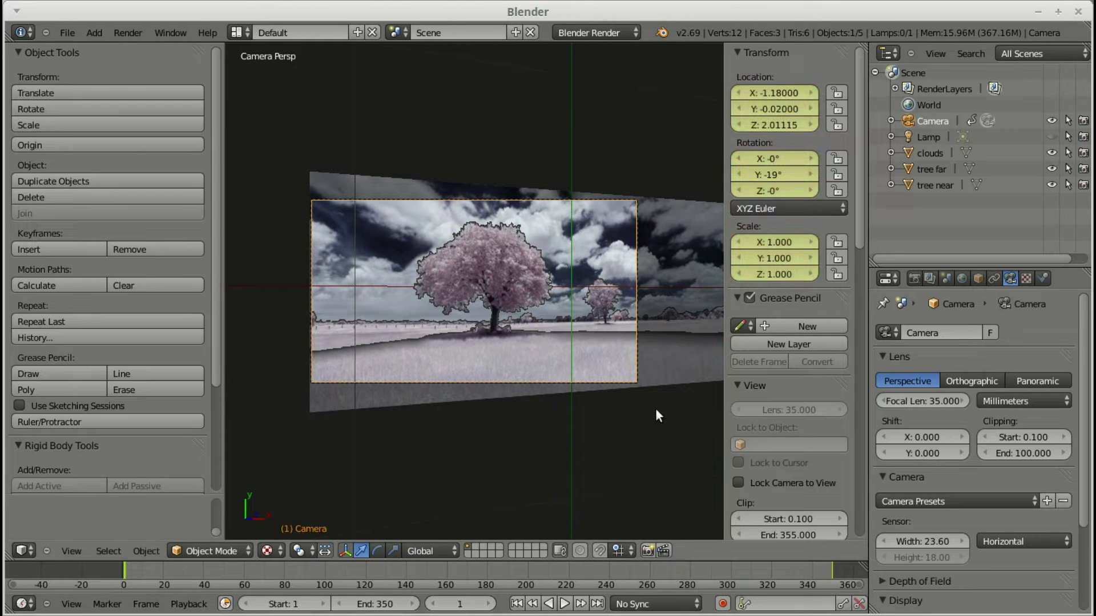
{"action": "left_click", "coordinate": [926, 153]}
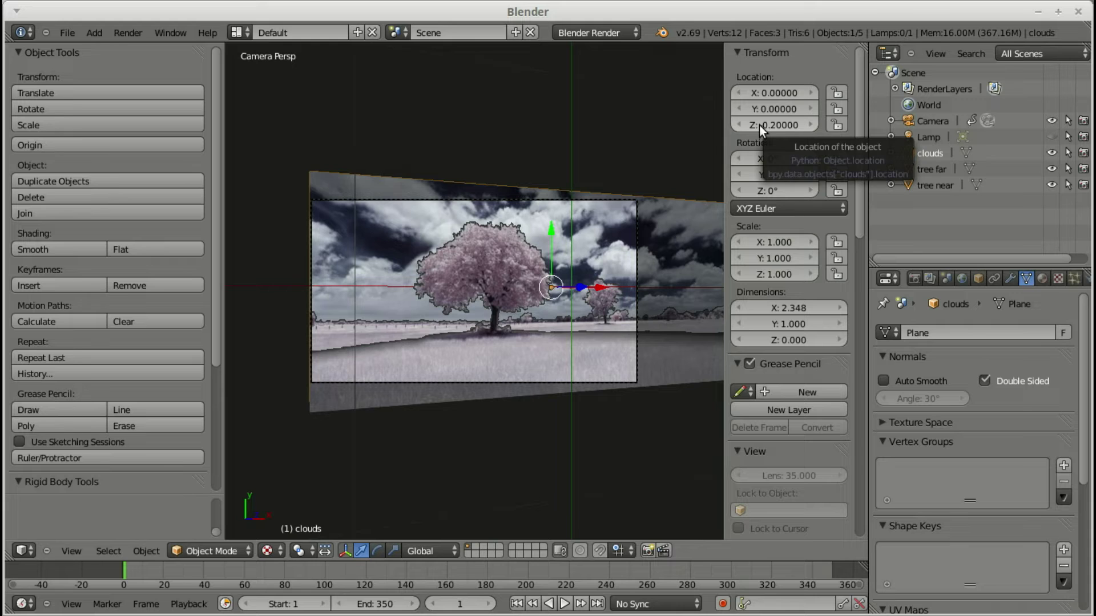
{"action": "left_click_drag", "start_coordinate": [759, 125], "coordinate": [759, 125]}
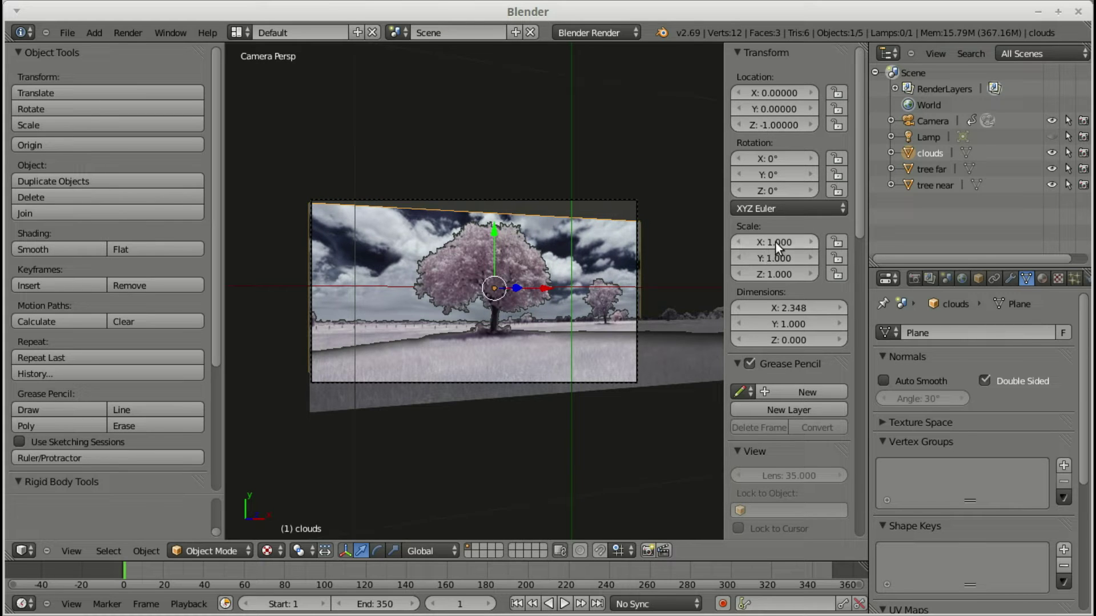
{"action": "scroll", "coordinate": [775, 242], "scroll_direction": "up", "scroll_amount": 2, "text": "ctrl"}
{"action": "scroll", "coordinate": [775, 242], "scroll_direction": "up", "scroll_amount": 2, "text": "ctrl"}
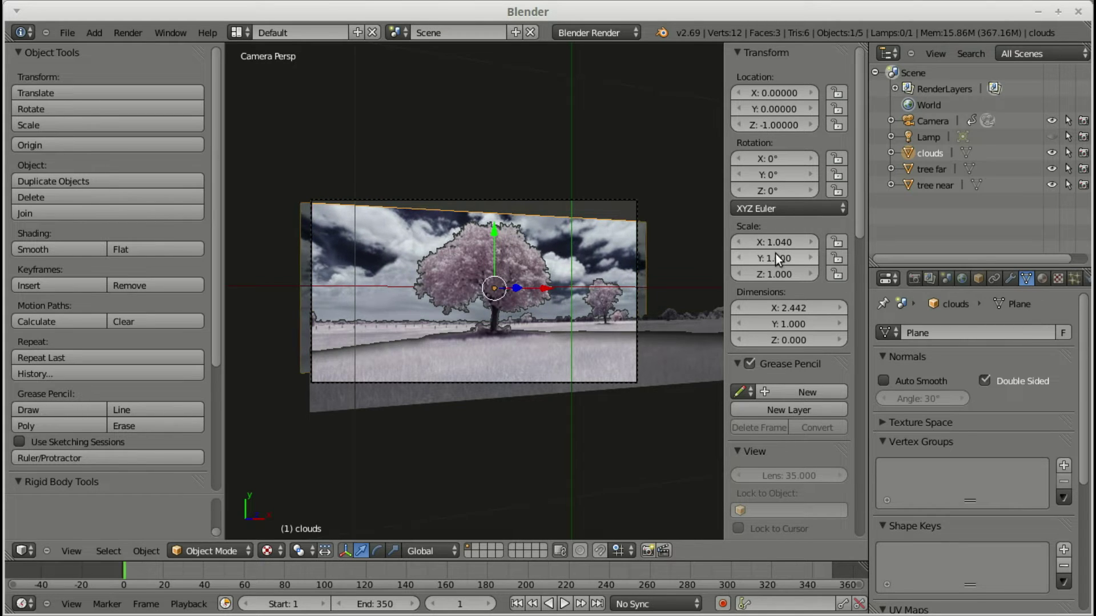
{"action": "scroll", "coordinate": [775, 253], "scroll_direction": "up", "scroll_amount": 11, "text": "ctrl"}
{"action": "scroll", "coordinate": [775, 253], "scroll_direction": "up", "scroll_amount": 15, "text": "ctrl"}
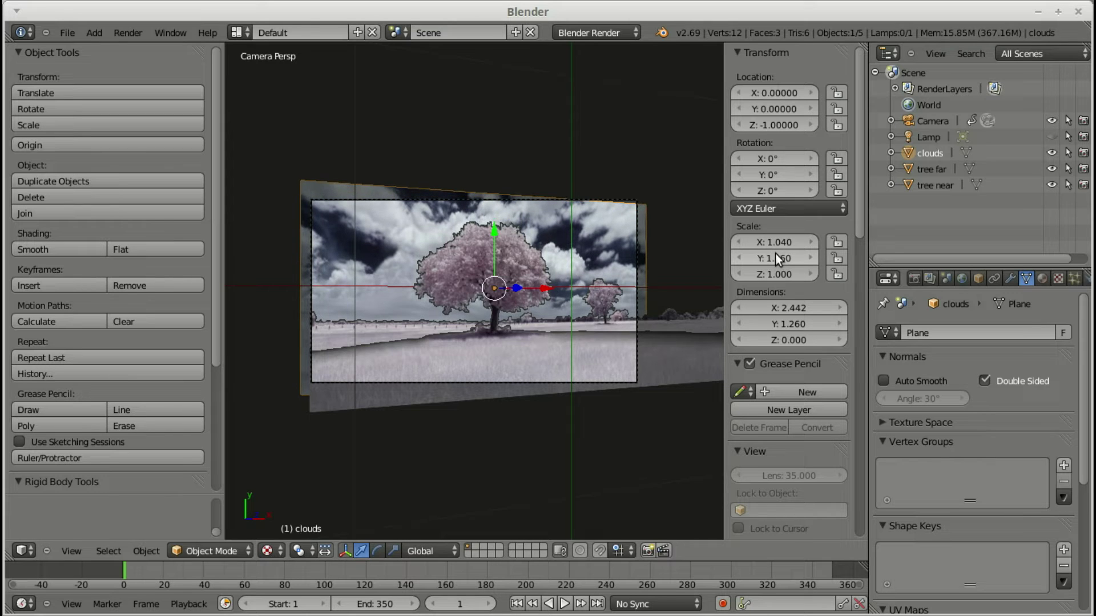
{"action": "scroll", "coordinate": [775, 258], "scroll_direction": "up", "scroll_amount": 10, "text": "ctrl"}
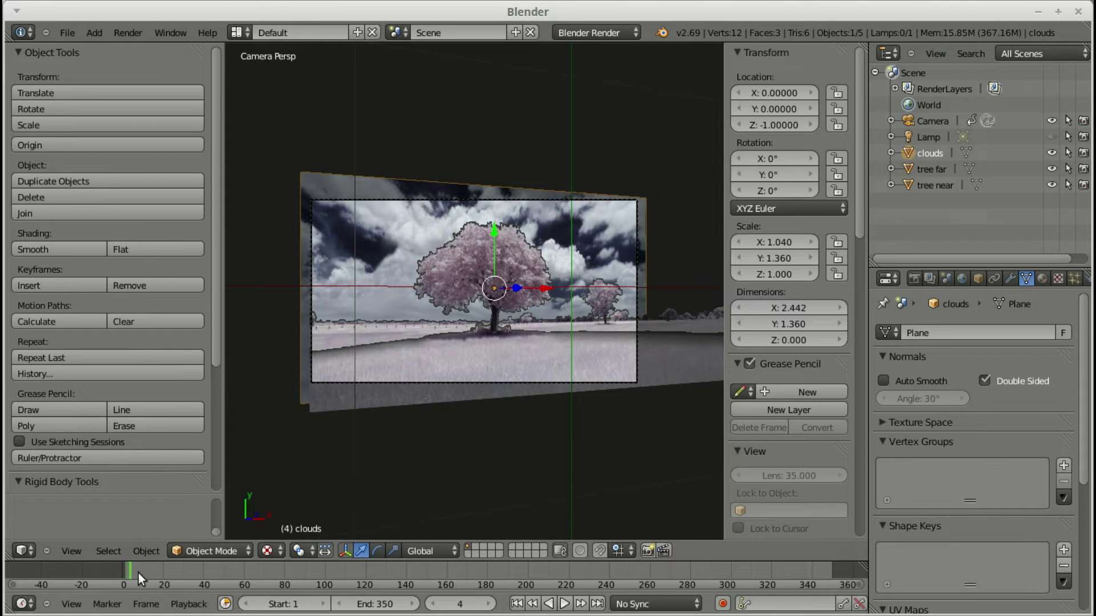
- Scrub and play back the animation to preview the clouds plane
{"action": "left_click_drag", "start_coordinate": [138, 574], "coordinate": [562, 596]}
{"action": "key", "text": "alt+a"}
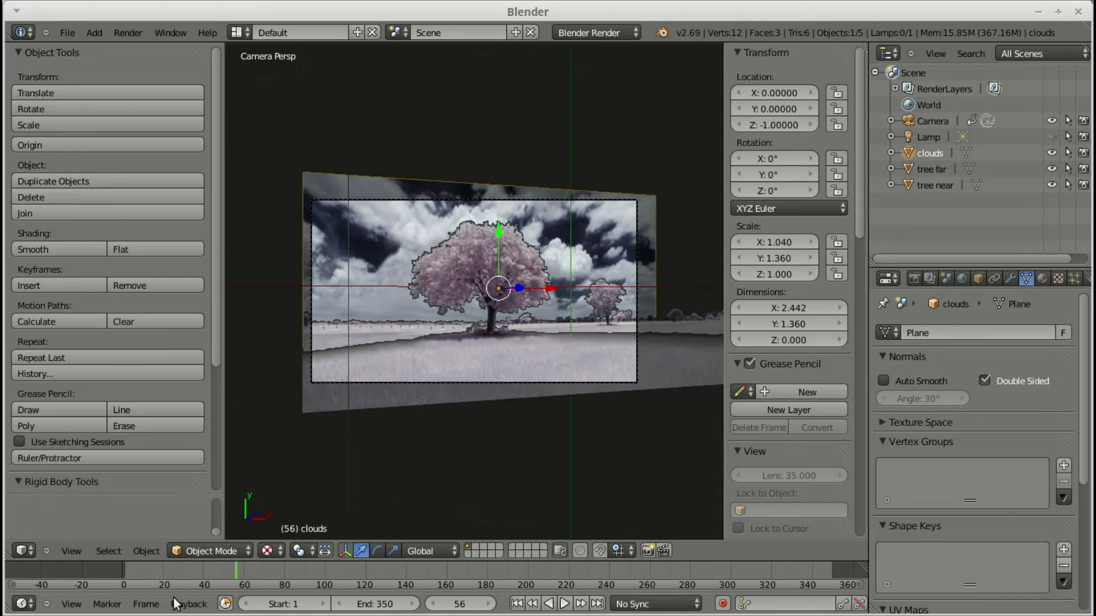
{"action": "left_click_drag", "start_coordinate": [265, 598], "coordinate": [196, 593]}
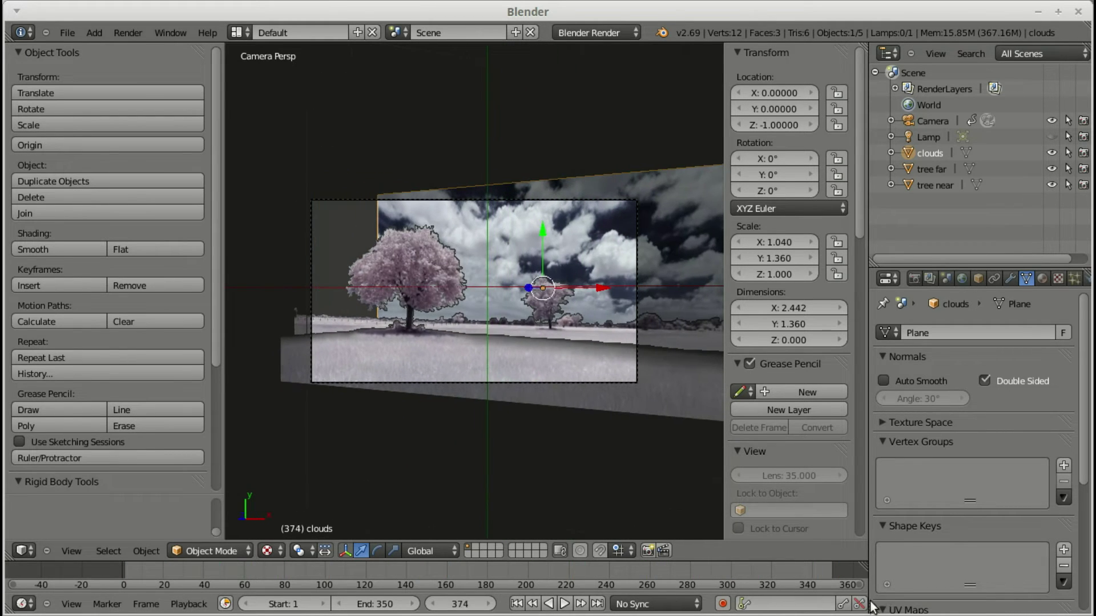
{"action": "key", "text": "Escape"}
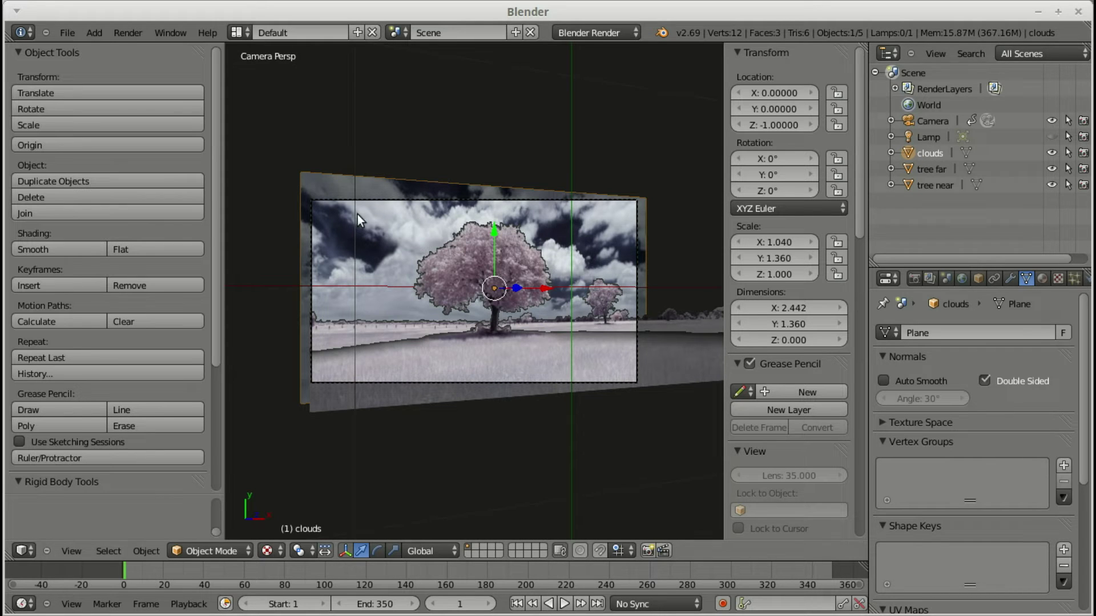
- Keyframe the clouds plane's location, rotation and scale at frame 1
{"action": "left_click", "coordinate": [48, 285]}
{"action": "left_click", "coordinate": [46, 289]}
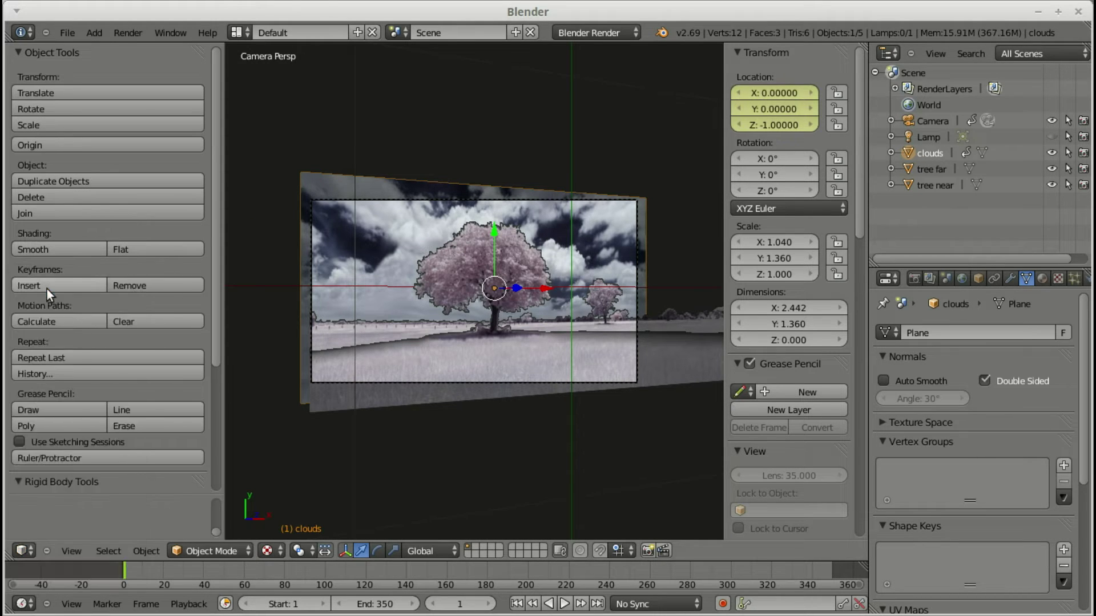
{"action": "left_click", "coordinate": [46, 289]}
{"action": "left_click", "coordinate": [49, 300]}
{"action": "left_click", "coordinate": [49, 287]}
{"action": "left_click", "coordinate": [52, 303]}
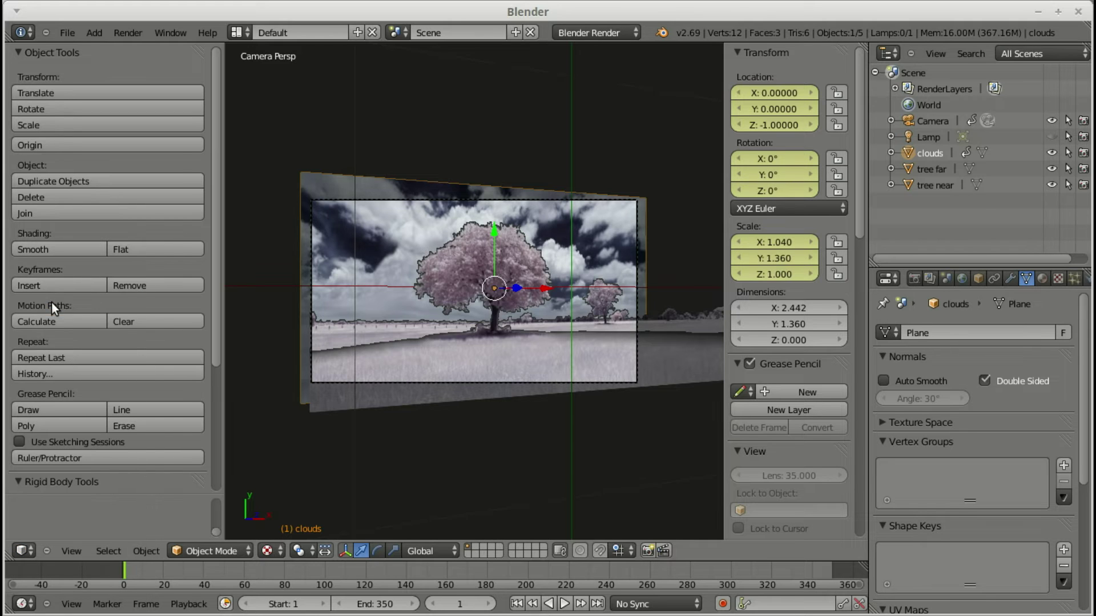
- At frame 350, shift clouds to X -0.64 and keyframe its scale, rotation and location
{"action": "left_click", "coordinate": [597, 603]}
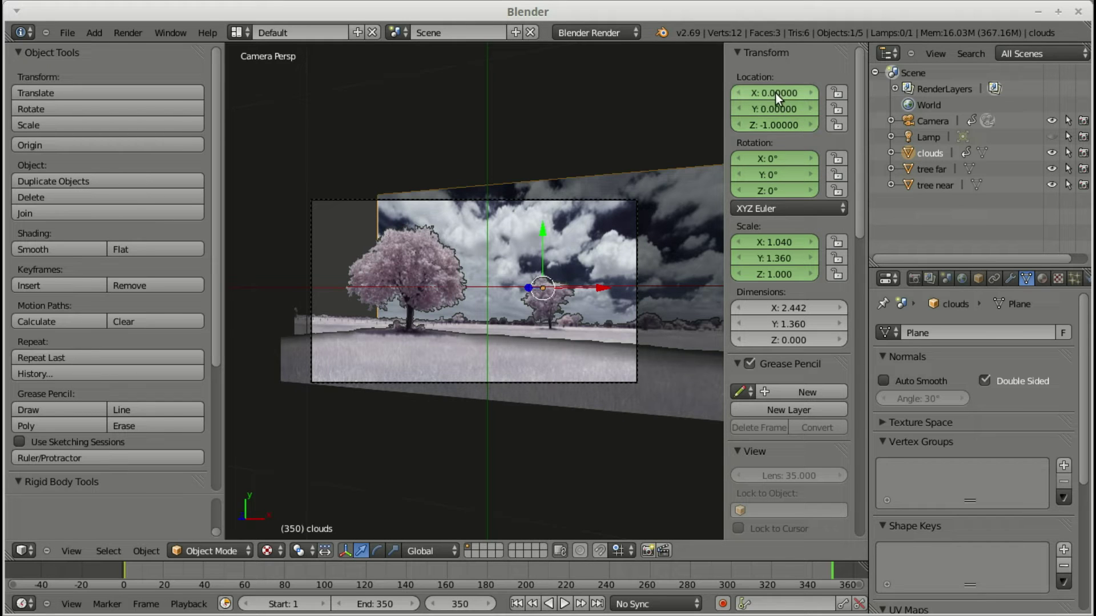
{"action": "scroll", "coordinate": [775, 92], "scroll_direction": "down", "scroll_amount": 3, "text": "ctrl"}
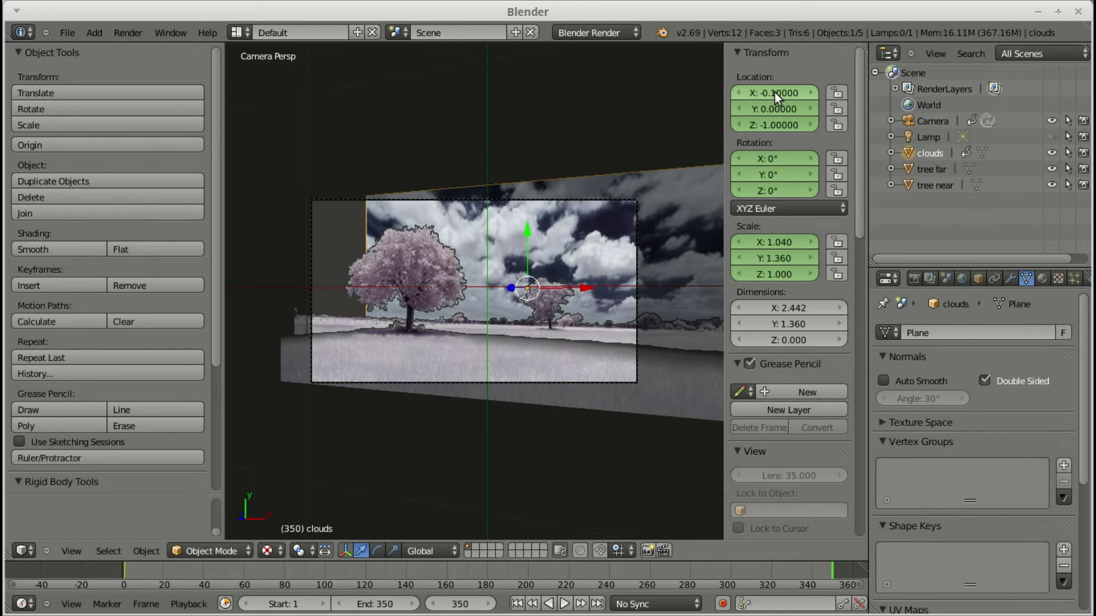
{"action": "scroll", "coordinate": [776, 93], "scroll_direction": "down", "scroll_amount": 4, "text": "ctrl"}
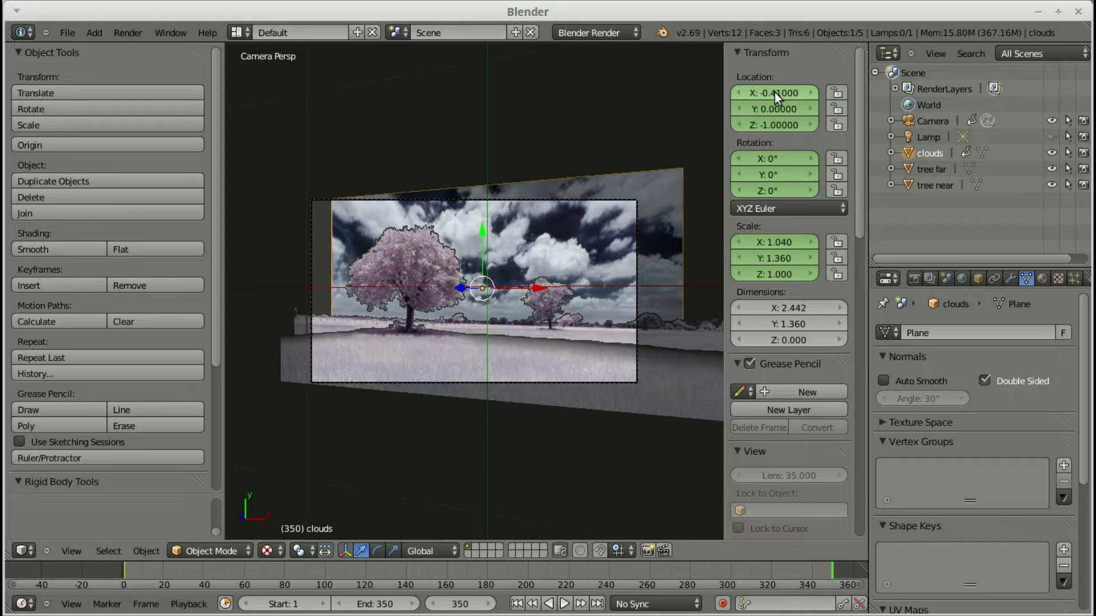
{"action": "scroll", "coordinate": [775, 92], "scroll_direction": "down", "scroll_amount": 3, "text": "ctrl"}
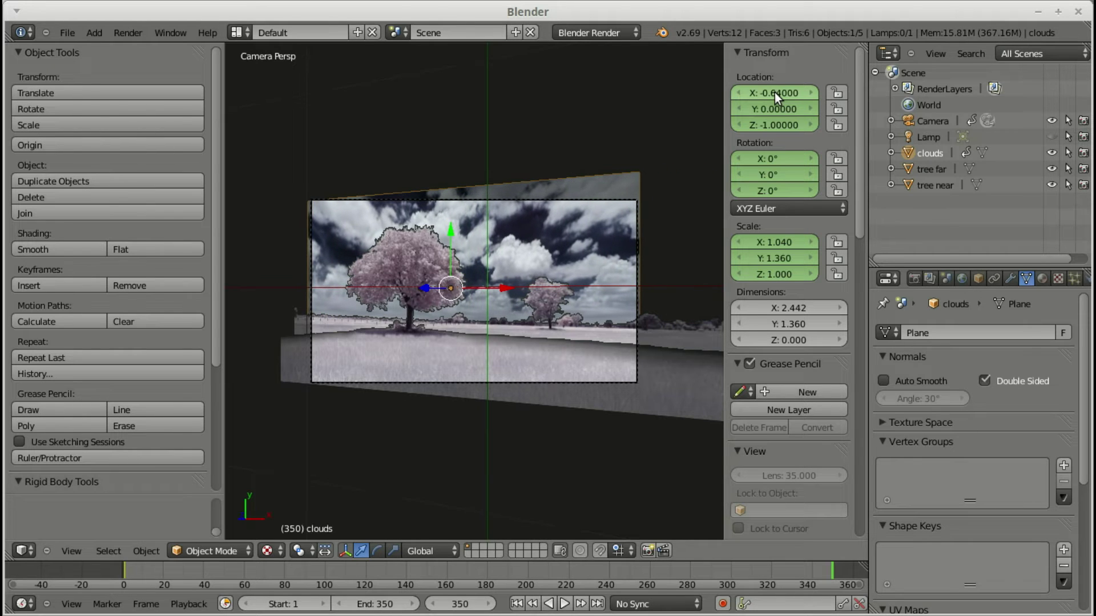
{"action": "scroll", "coordinate": [775, 106], "scroll_direction": "down", "scroll_amount": 2, "text": "ctrl"}
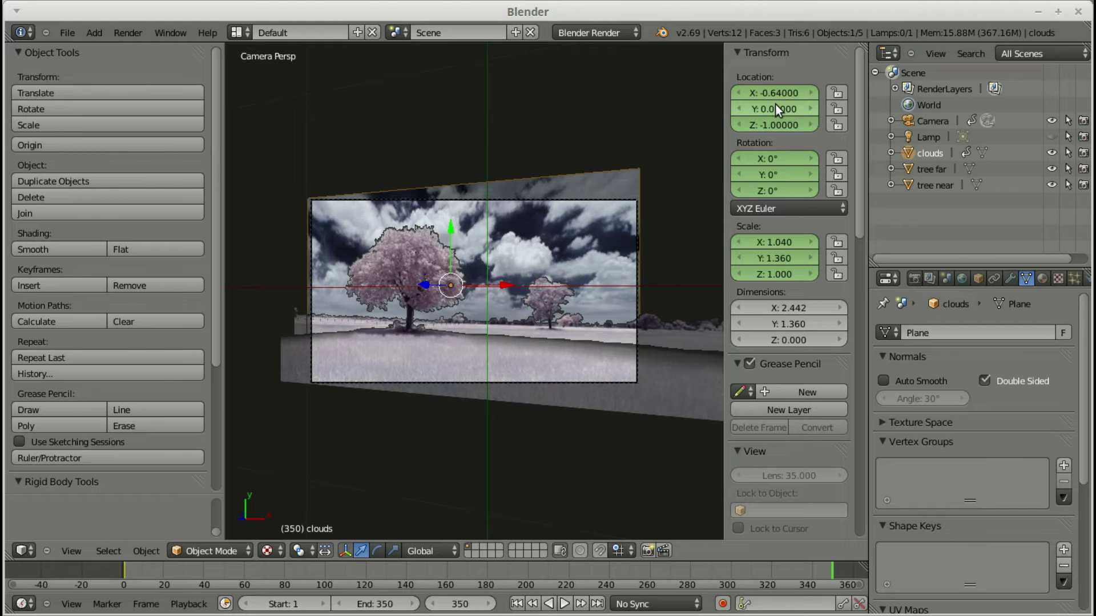
{"action": "left_click", "coordinate": [32, 284]}
{"action": "left_click", "coordinate": [32, 284]}
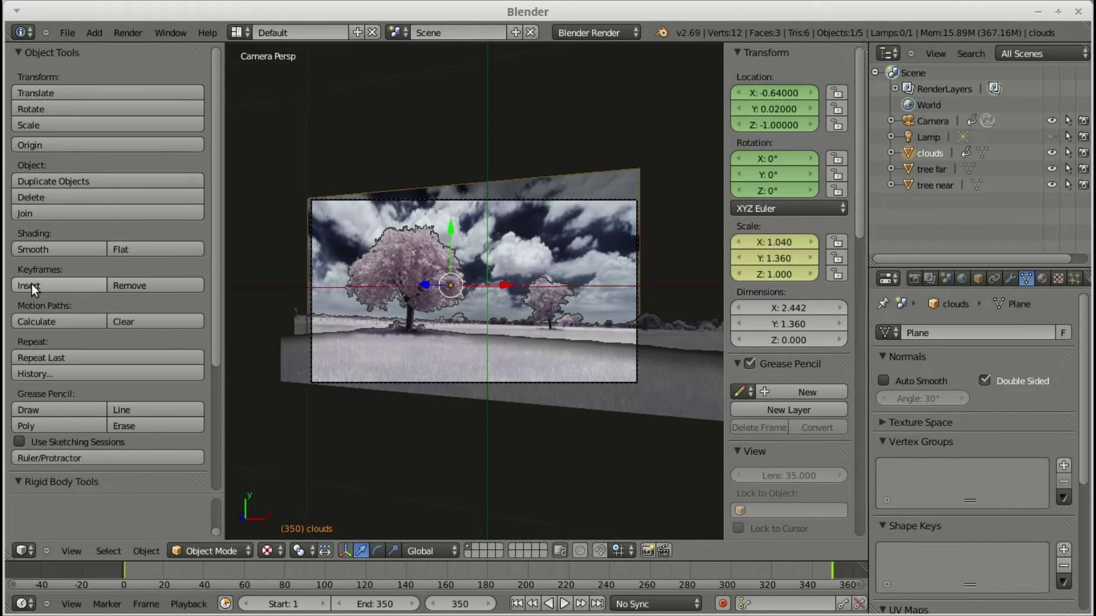
{"action": "left_click", "coordinate": [32, 284]}
{"action": "left_click", "coordinate": [33, 269]}
{"action": "left_click", "coordinate": [33, 278]}
{"action": "left_click", "coordinate": [33, 266]}
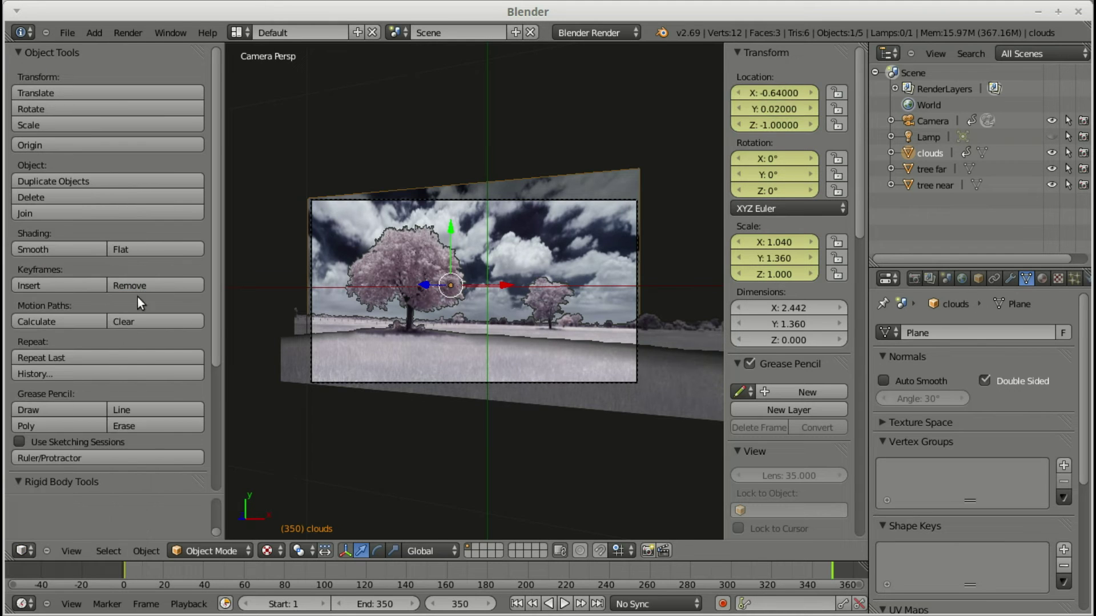
{"action": "mouse_move", "coordinate": [820, 573]}
{"action": "left_mouse_down"}
{"action": "mouse_move", "coordinate": [148, 581]}
{"action": "mouse_move", "coordinate": [393, 590]}
{"action": "mouse_move", "coordinate": [826, 585]}
{"action": "mouse_move", "coordinate": [160, 570]}
{"action": "mouse_move", "coordinate": [836, 573]}
{"action": "mouse_move", "coordinate": [309, 577]}
{"action": "mouse_move", "coordinate": [122, 567]}
{"action": "mouse_move", "coordinate": [420, 577]}
{"action": "mouse_move", "coordinate": [828, 569]}
{"action": "left_mouse_up"}
- At frame 350, move the clouds plane to X -0.58, Z -0.85 and tilt it about 15°
{"action": "left_click", "coordinate": [597, 604]}
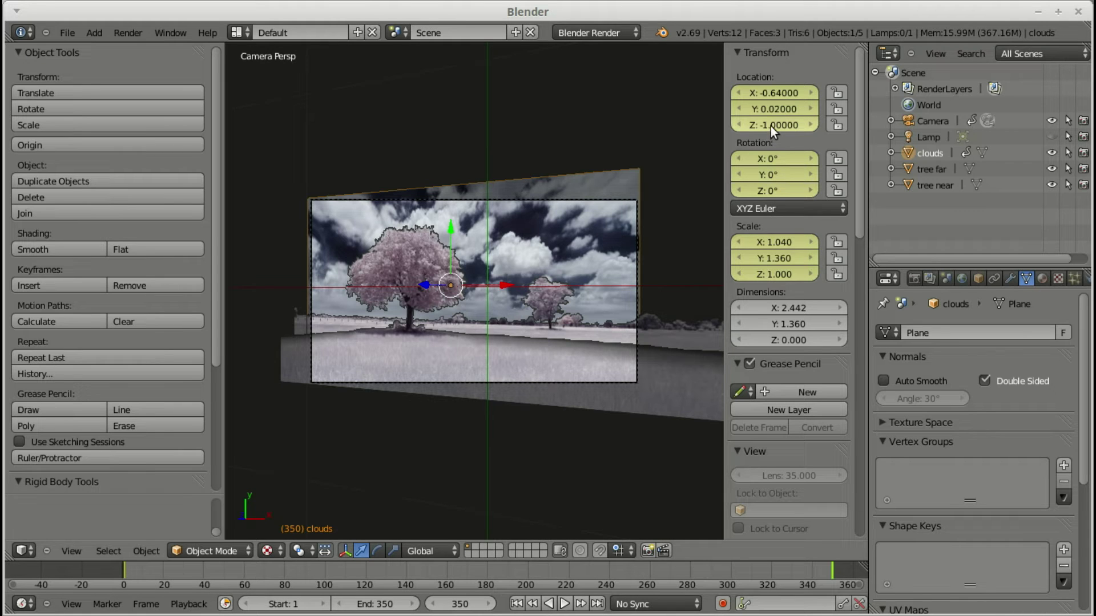
{"action": "scroll", "coordinate": [771, 126], "scroll_direction": "down", "scroll_amount": 1, "text": "ctrl"}
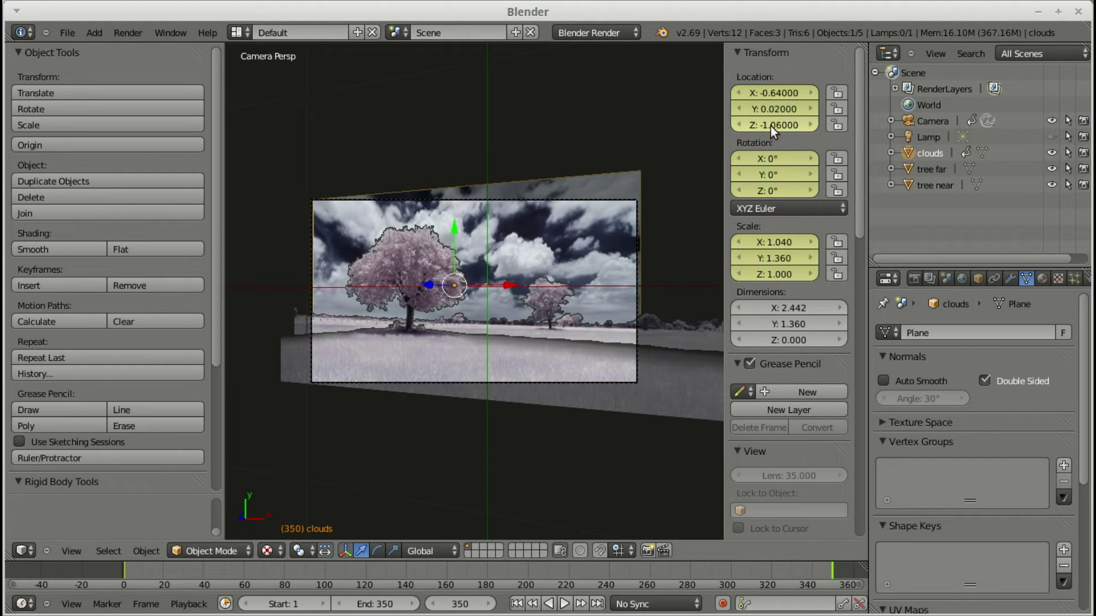
{"action": "scroll", "coordinate": [771, 125], "scroll_direction": "up", "scroll_amount": 19, "text": "ctrl"}
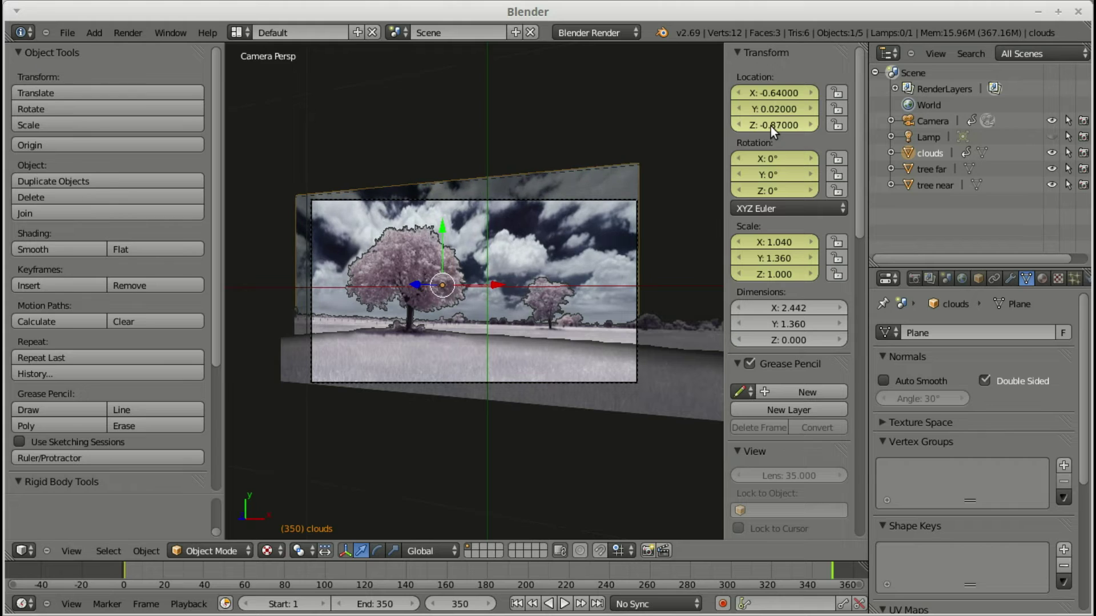
{"action": "scroll", "coordinate": [770, 126], "scroll_direction": "up", "scroll_amount": 2, "text": "ctrl"}
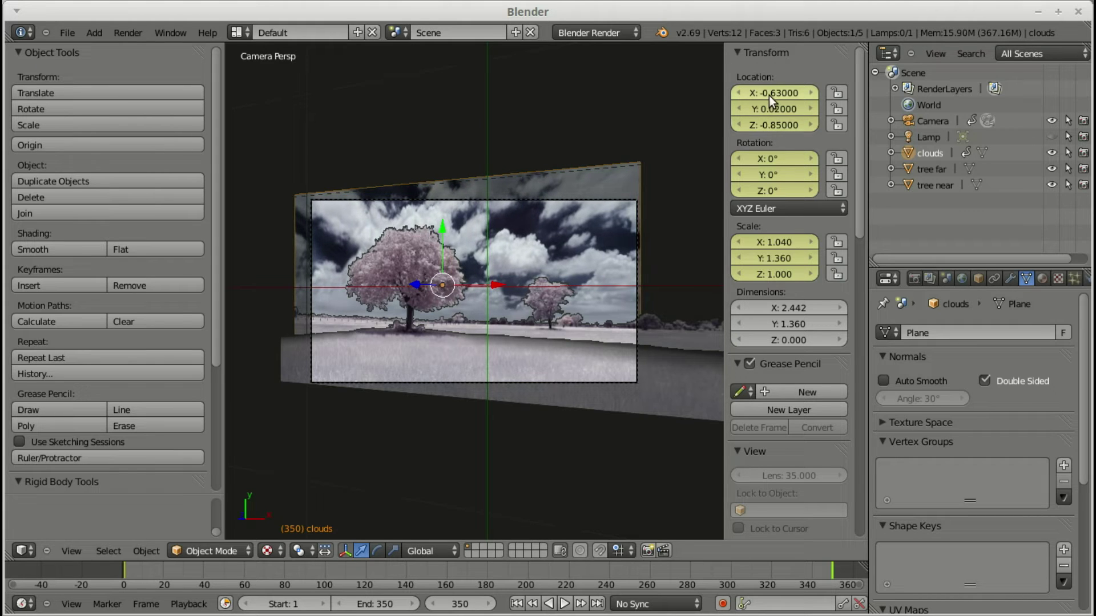
{"action": "left_click_drag", "start_coordinate": [769, 95], "coordinate": [769, 97]}
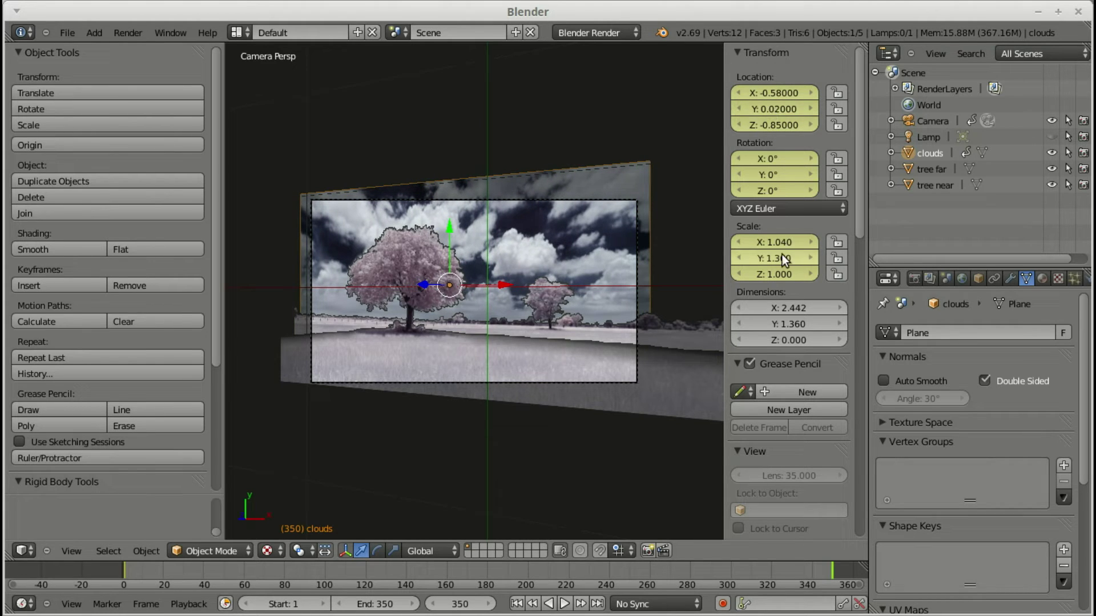
{"action": "left_click_drag", "start_coordinate": [787, 170], "coordinate": [786, 160]}
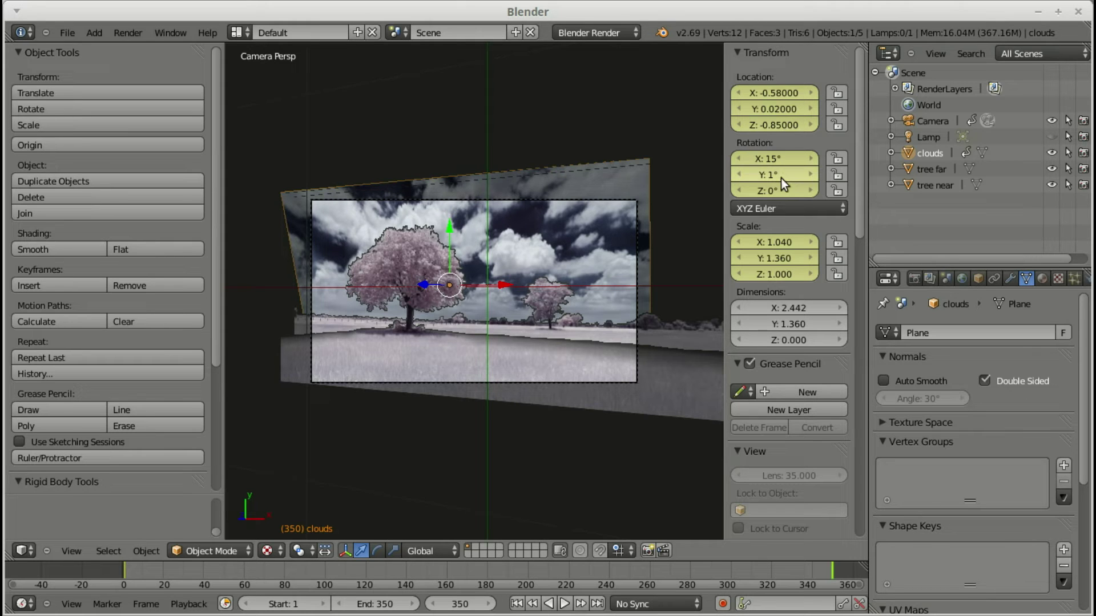
{"action": "left_click_drag", "start_coordinate": [786, 109], "coordinate": [786, 111]}
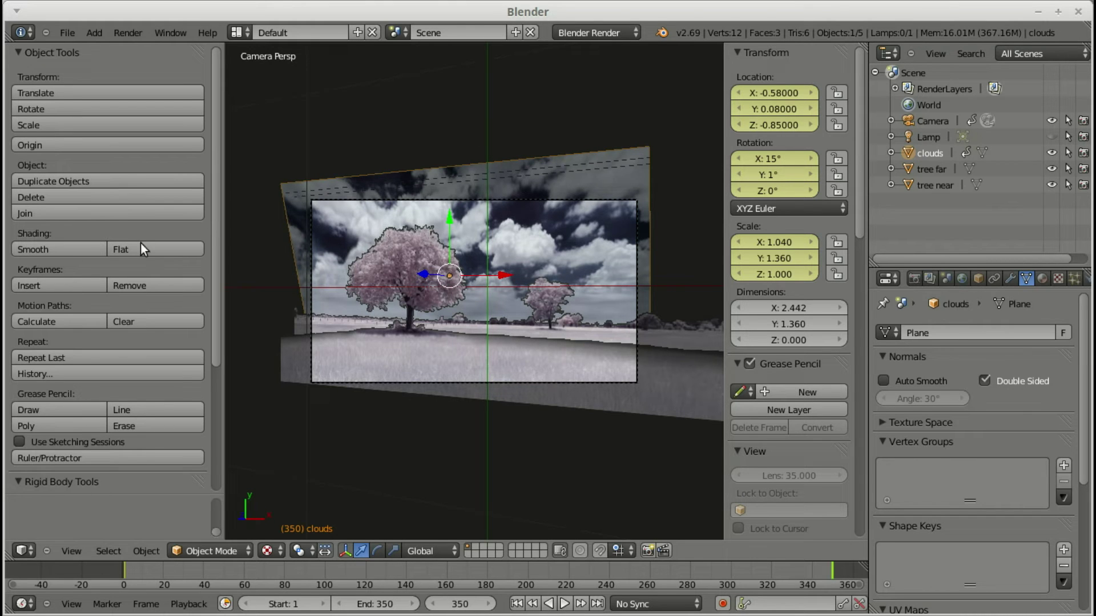
- Re-key the clouds plane's location, rotation and scale at frame 350
{"action": "left_click", "coordinate": [45, 286]}
{"action": "left_click", "coordinate": [46, 287]}
{"action": "left_click", "coordinate": [46, 286]}
{"action": "left_click", "coordinate": [49, 302]}
{"action": "left_click", "coordinate": [50, 284]}
{"action": "left_click", "coordinate": [52, 303]}
- Scrub through the clouds animation to check it, then return to frame 1
{"action": "left_click_drag", "start_coordinate": [844, 573], "coordinate": [221, 565]}
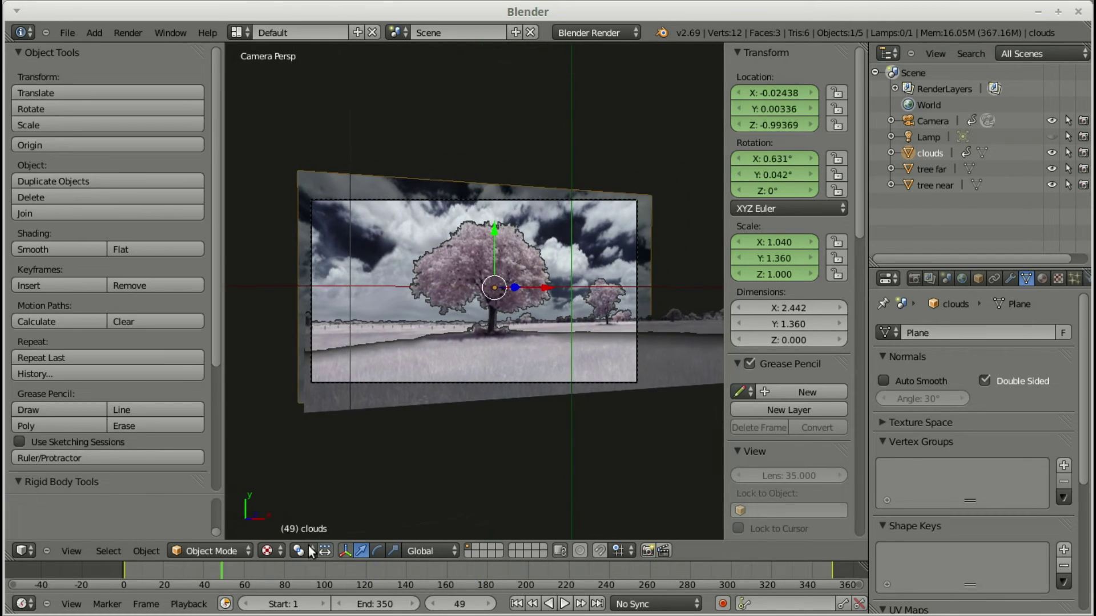
{"action": "left_click_drag", "start_coordinate": [310, 552], "coordinate": [128, 571]}
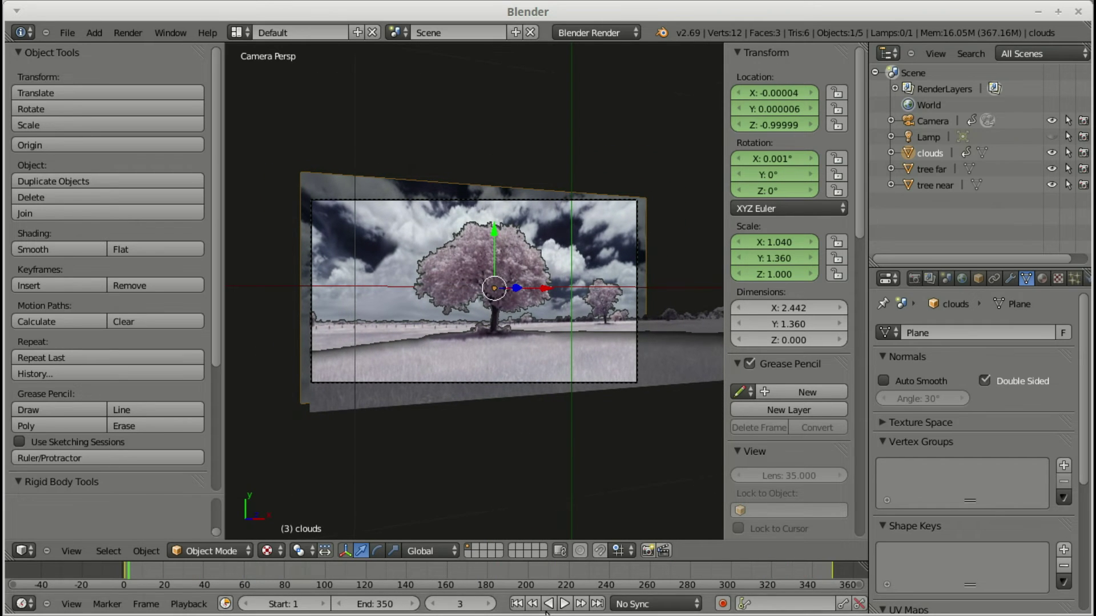
{"action": "left_click", "coordinate": [517, 604]}
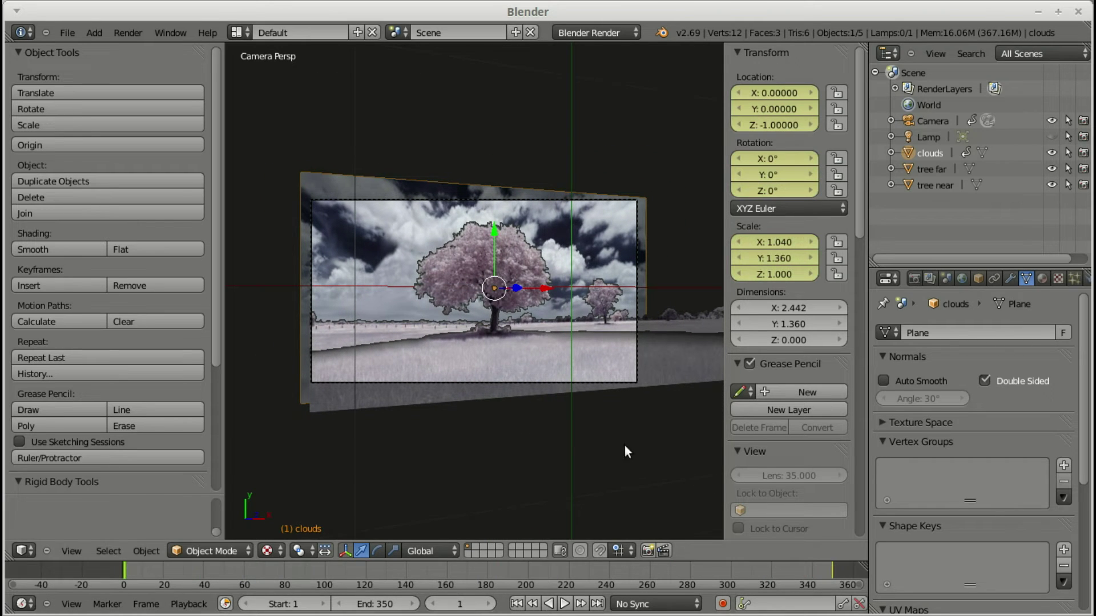
- Select the tree far plane and scrub the timeline to check its current motion
{"action": "left_click", "coordinate": [930, 171]}
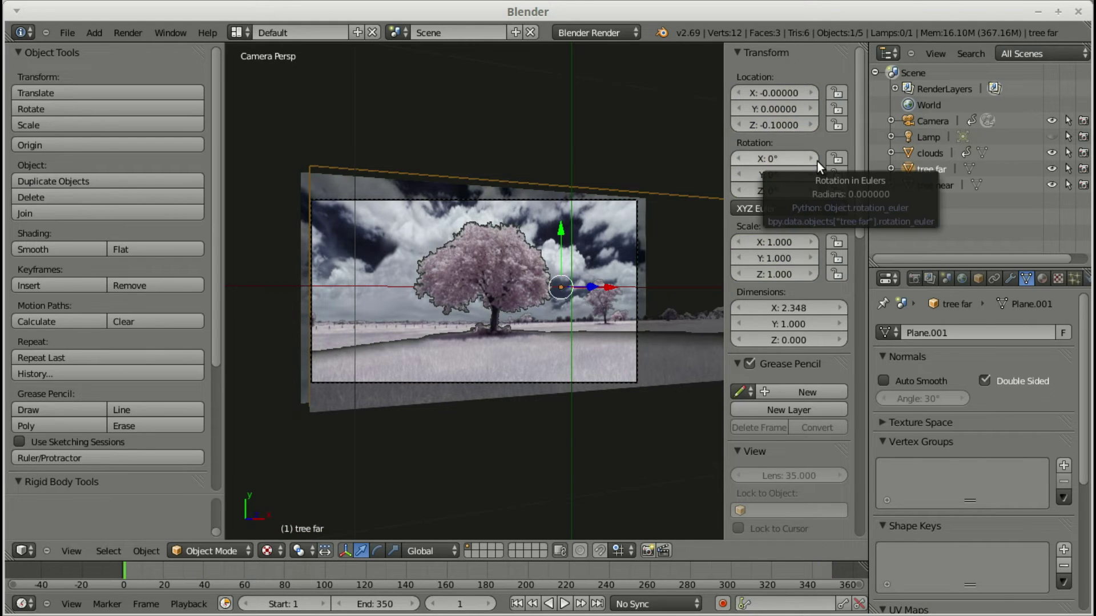
{"action": "scroll", "coordinate": [779, 122], "scroll_direction": "down", "scroll_amount": 1, "text": "ctrl"}
{"action": "scroll", "coordinate": [779, 121], "scroll_direction": "down", "scroll_amount": 12, "text": "ctrl"}
{"action": "scroll", "coordinate": [779, 121], "scroll_direction": "down", "scroll_amount": 14, "text": "ctrl"}
{"action": "scroll", "coordinate": [779, 121], "scroll_direction": "down", "scroll_amount": 1, "text": "ctrl"}
{"action": "scroll", "coordinate": [779, 121], "scroll_direction": "up", "scroll_amount": 1, "text": "ctrl"}
{"action": "scroll", "coordinate": [779, 121], "scroll_direction": "down", "scroll_amount": 1, "text": "ctrl"}
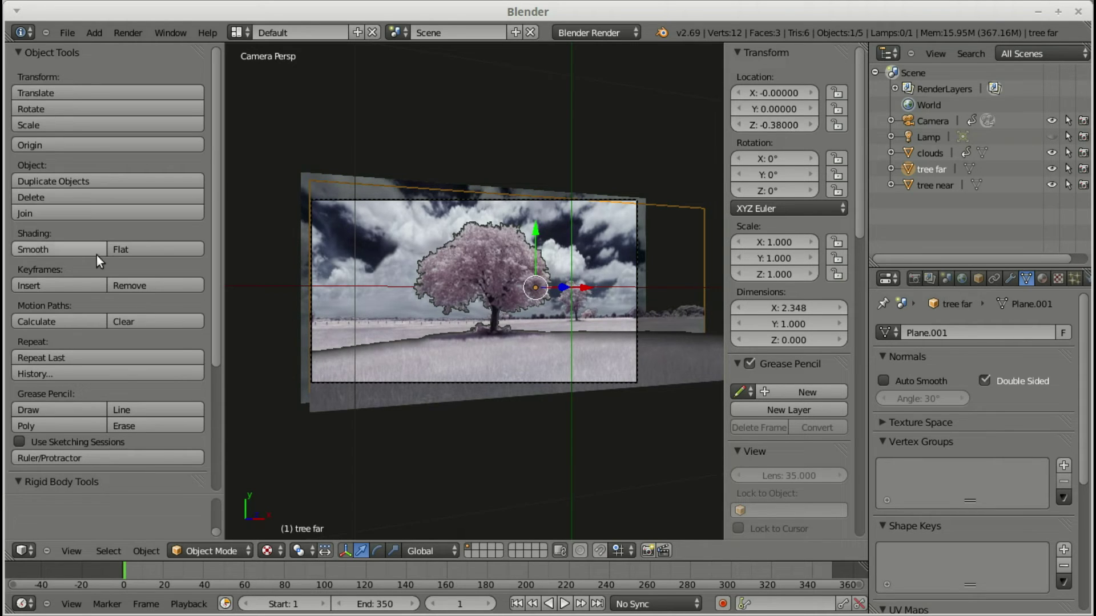
{"action": "mouse_move", "coordinate": [131, 568]}
{"action": "left_mouse_down"}
{"action": "mouse_move", "coordinate": [403, 580]}
{"action": "mouse_move", "coordinate": [682, 571]}
{"action": "mouse_move", "coordinate": [809, 553]}
{"action": "mouse_move", "coordinate": [765, 565]}
{"action": "mouse_move", "coordinate": [134, 570]}
{"action": "left_mouse_up"}
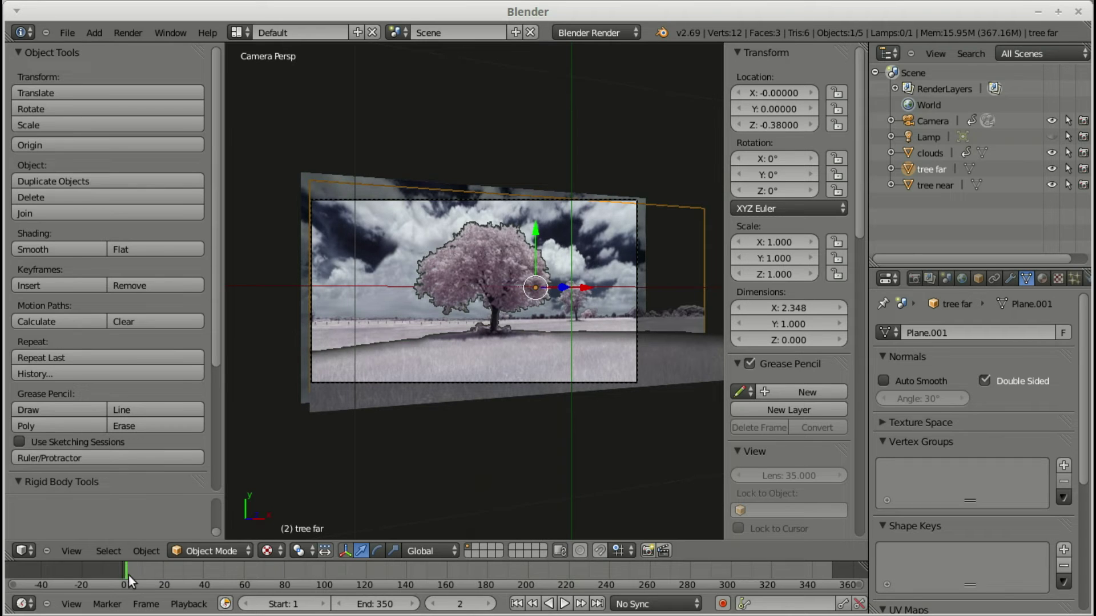
- Key the tree far plane's location, rotation and scale at frame 1
{"action": "left_click", "coordinate": [59, 283]}
{"action": "left_click", "coordinate": [59, 283]}
{"action": "left_click", "coordinate": [59, 283]}
{"action": "left_click", "coordinate": [62, 266]}
{"action": "left_click", "coordinate": [64, 280]}
{"action": "left_click", "coordinate": [63, 264]}
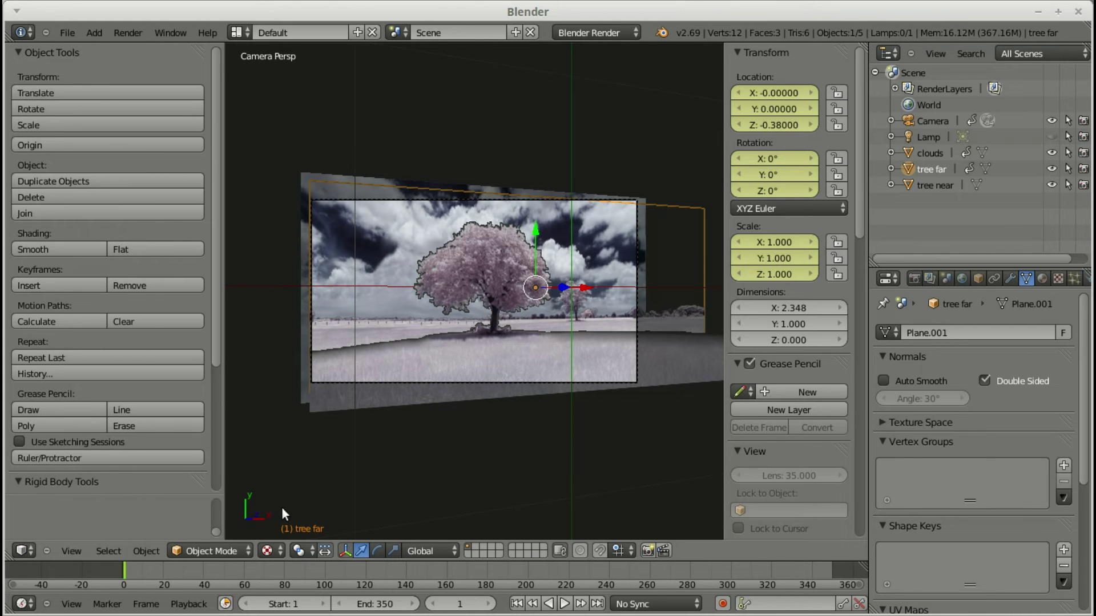
- At frame 350, shift tree far to X -0.13 and key its rotation and scale
{"action": "left_click_drag", "start_coordinate": [124, 577], "coordinate": [830, 568]}
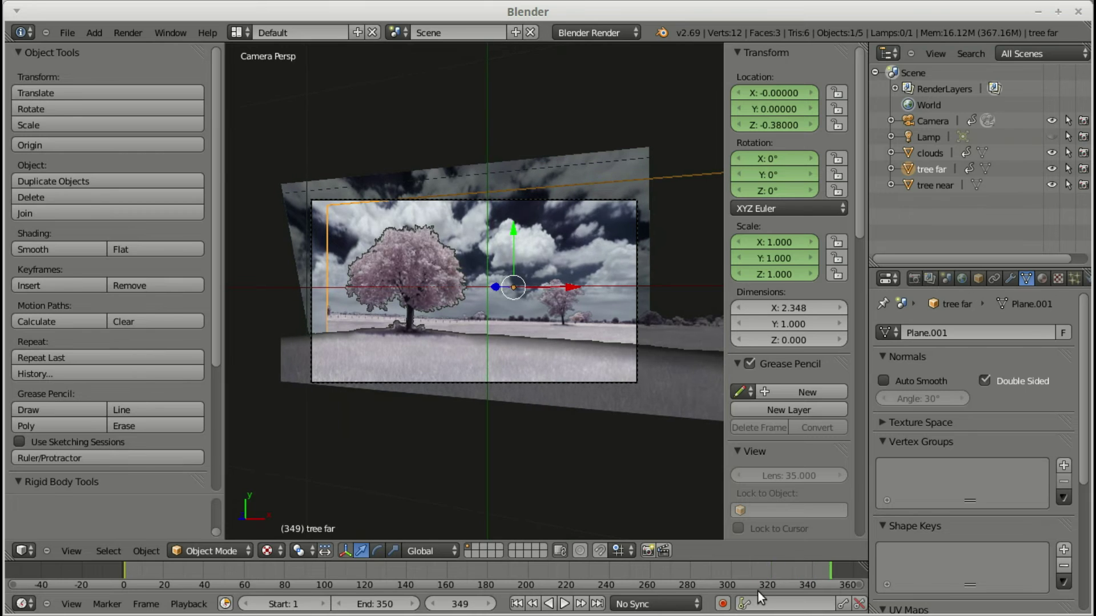
{"action": "left_click", "coordinate": [598, 604]}
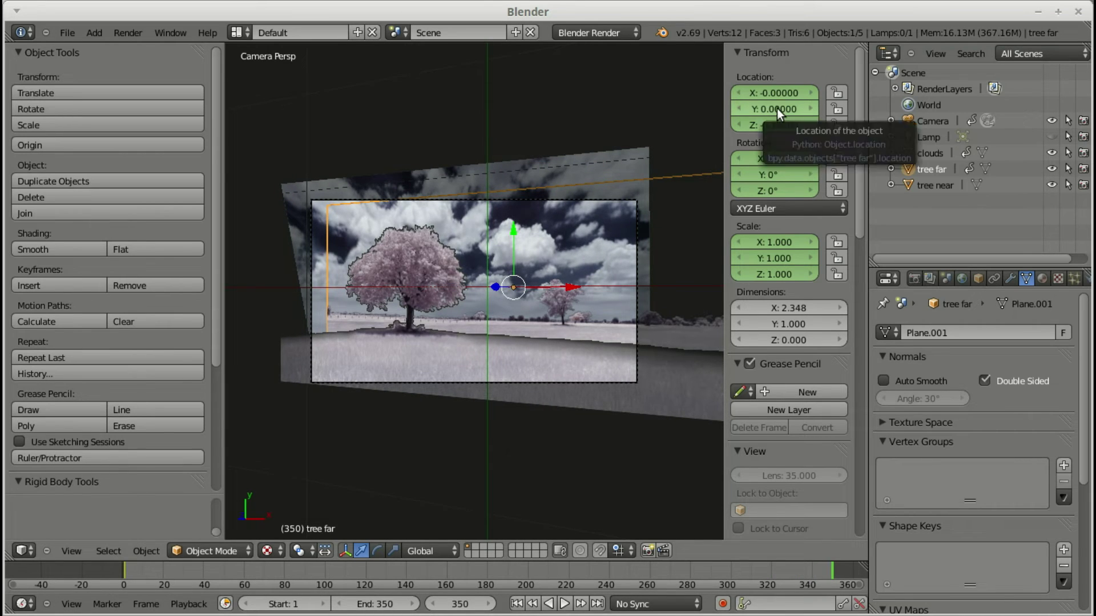
{"action": "left_click_drag", "start_coordinate": [777, 94], "coordinate": [776, 91]}
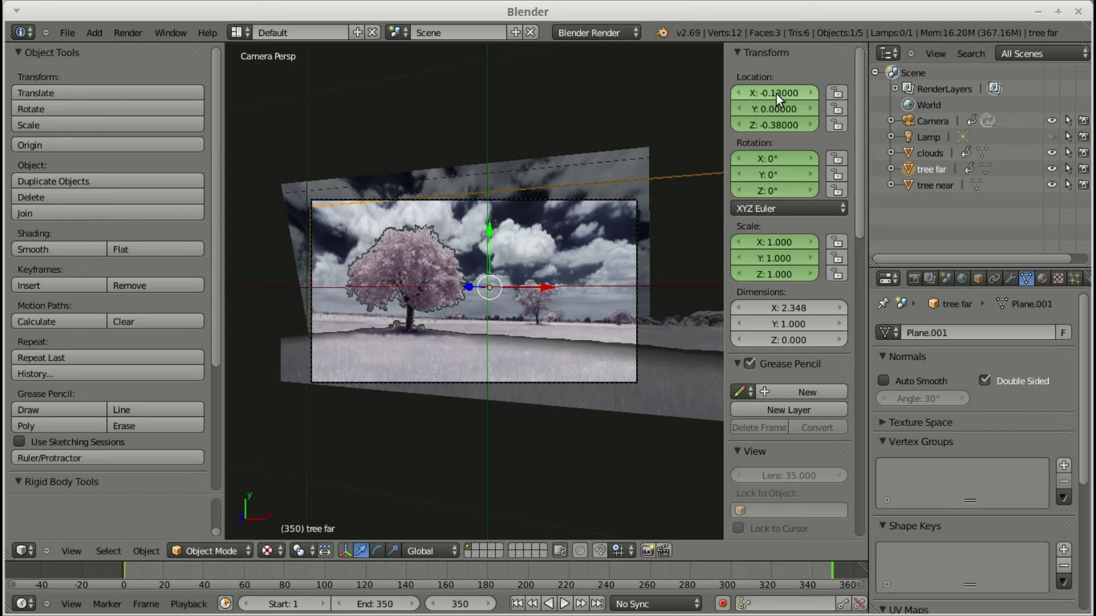
{"action": "left_click", "coordinate": [36, 276]}
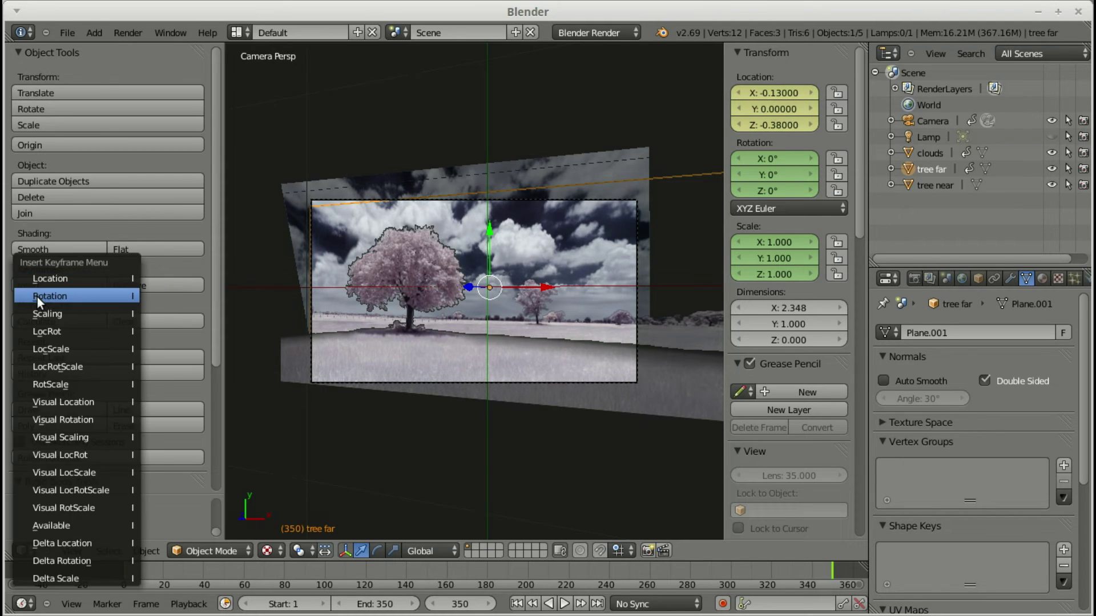
{"action": "left_click", "coordinate": [37, 296]}
{"action": "left_click", "coordinate": [37, 281]}
{"action": "left_click", "coordinate": [40, 297]}
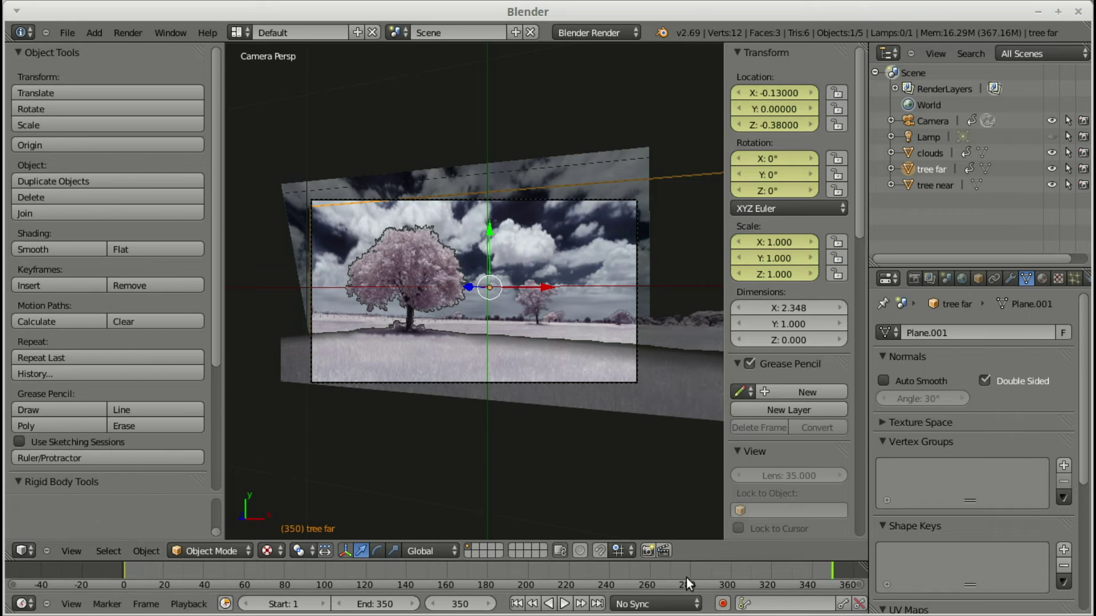
- Make the Camera active and hide the tool shelf and side panel
{"action": "left_click", "coordinate": [516, 604]}
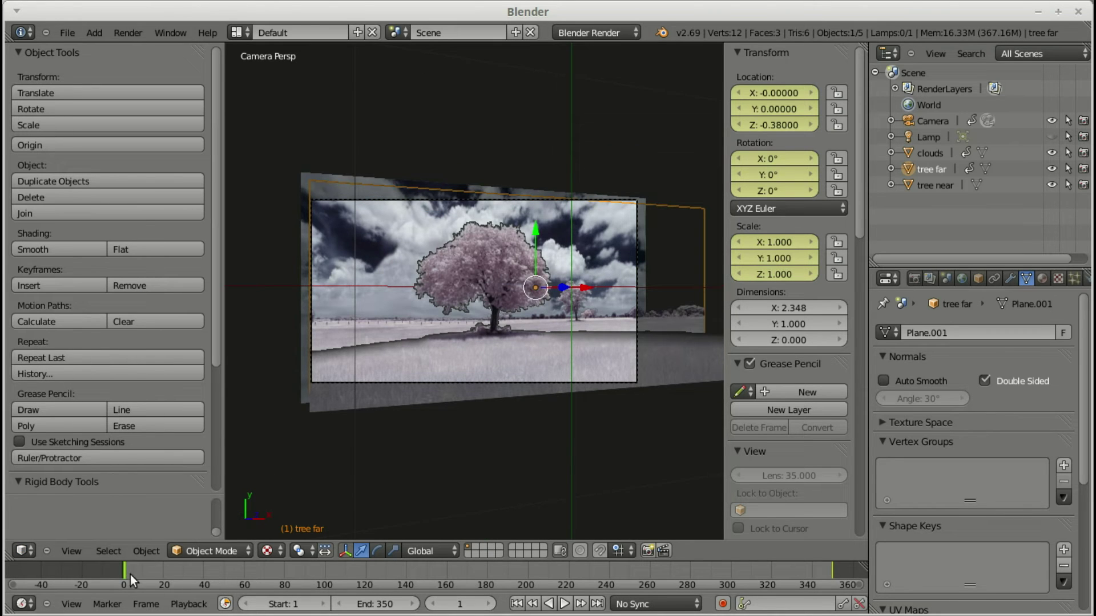
{"action": "mouse_move", "coordinate": [130, 574]}
{"action": "left_mouse_down"}
{"action": "mouse_move", "coordinate": [741, 569]}
{"action": "mouse_move", "coordinate": [200, 588]}
{"action": "mouse_move", "coordinate": [125, 579]}
{"action": "left_mouse_up"}
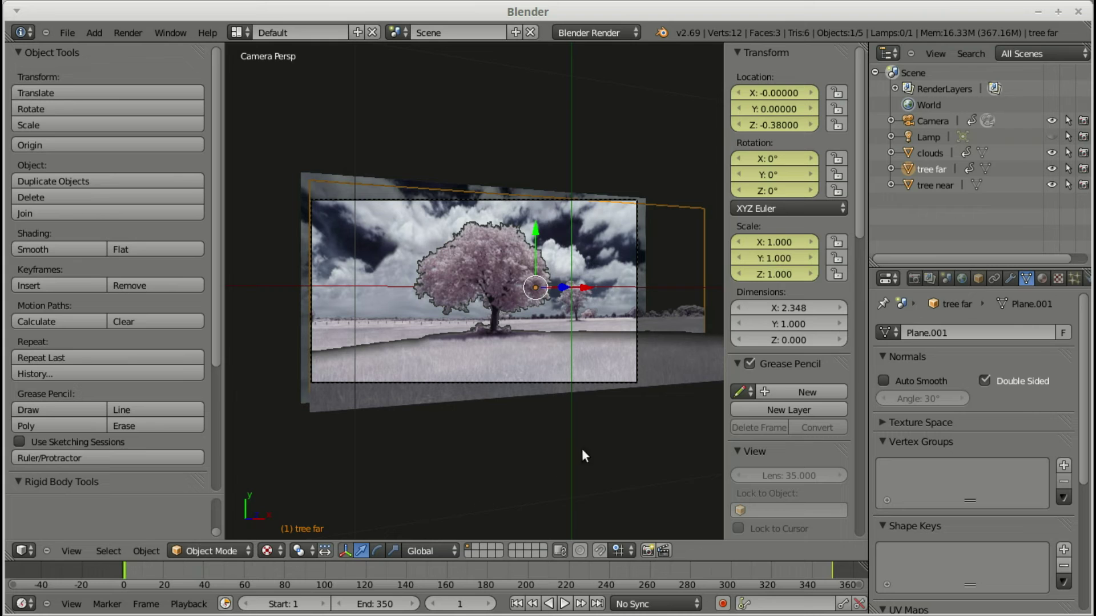
{"action": "left_click", "coordinate": [927, 122]}
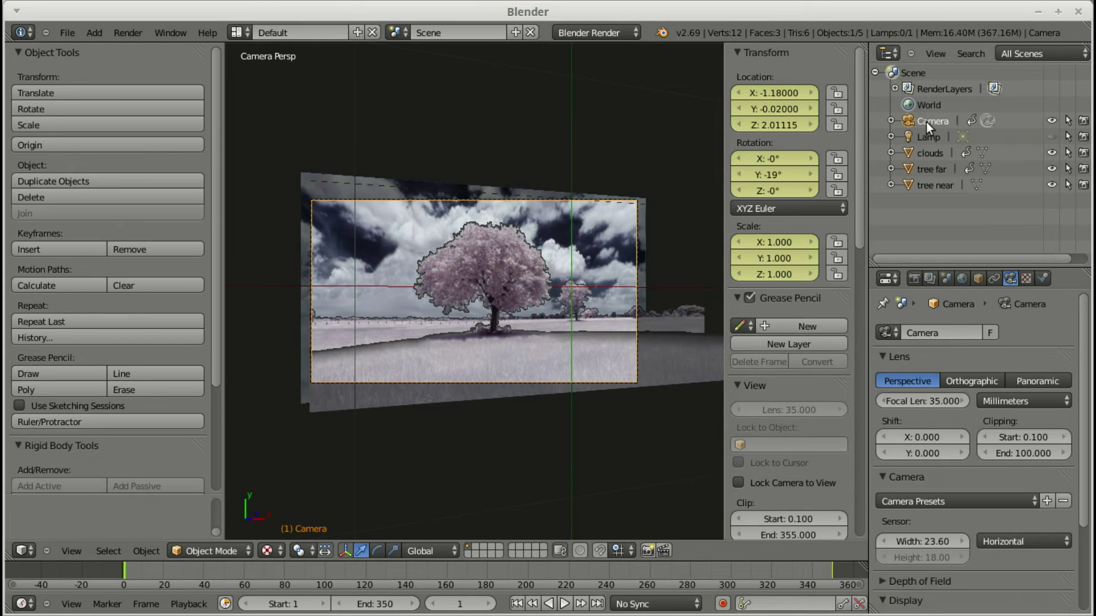
{"action": "key", "text": "t"}
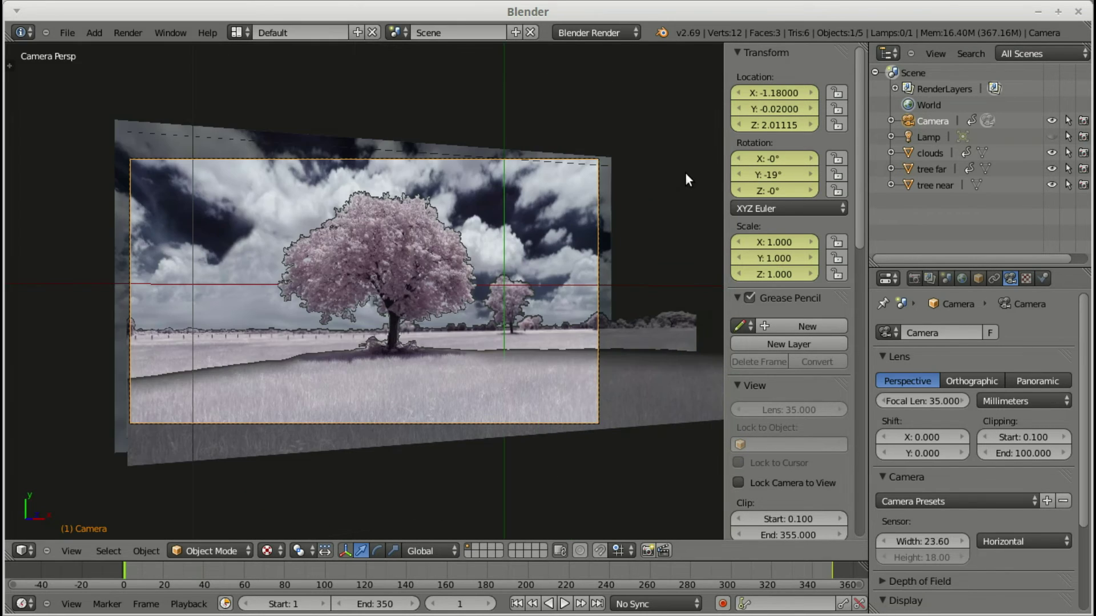
{"action": "key", "text": "n"}
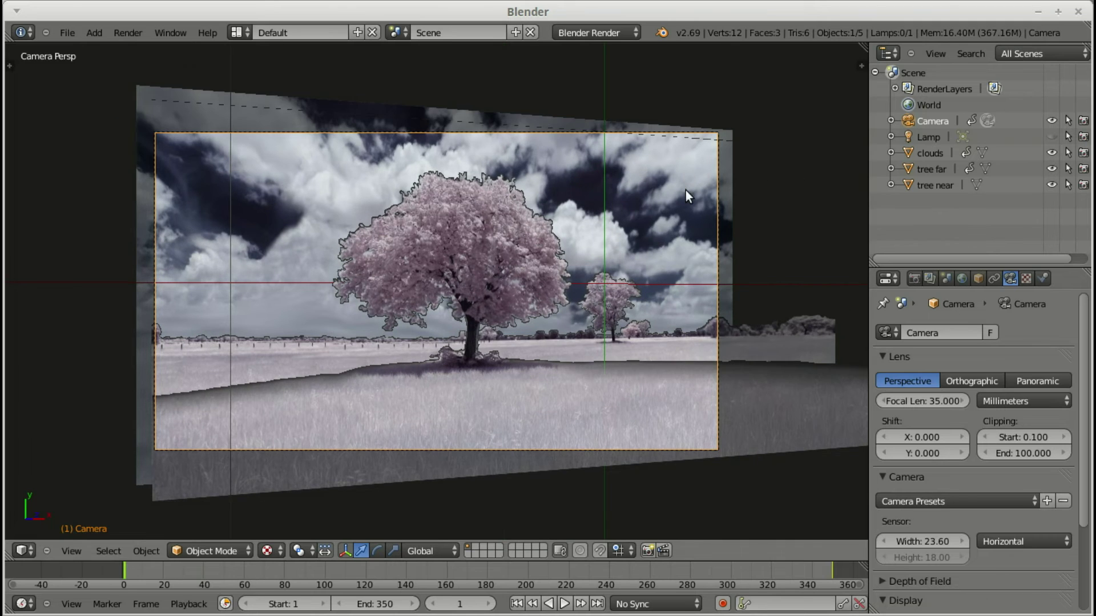
- Zoom the camera view, play the animation to about frame 347, then return to frame 1
{"action": "scroll", "coordinate": [689, 214], "scroll_direction": "up", "scroll_amount": 2}
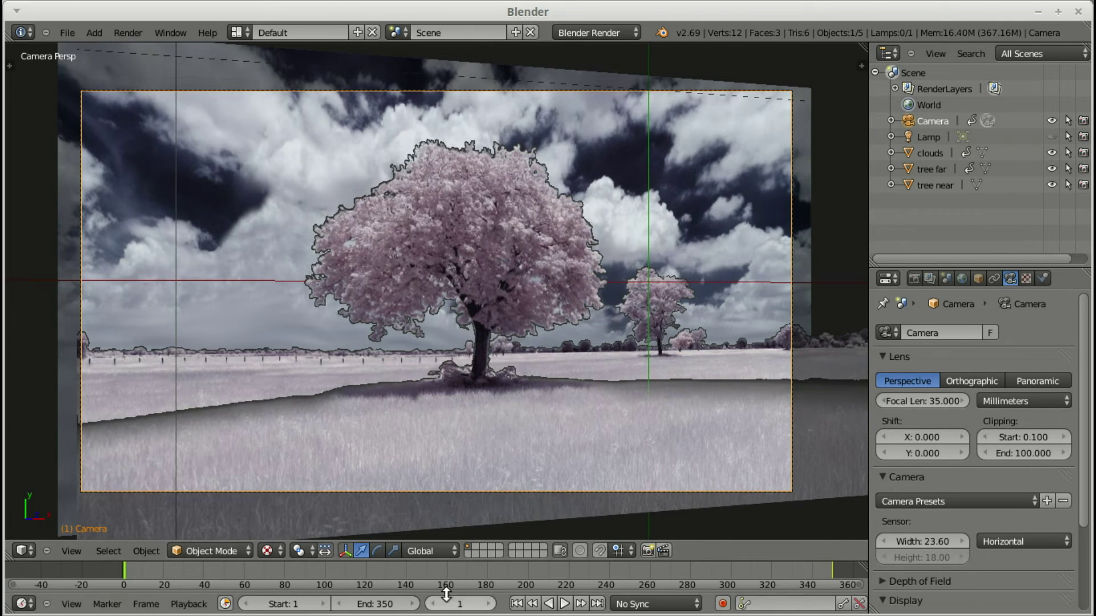
{"action": "left_click", "coordinate": [564, 604]}
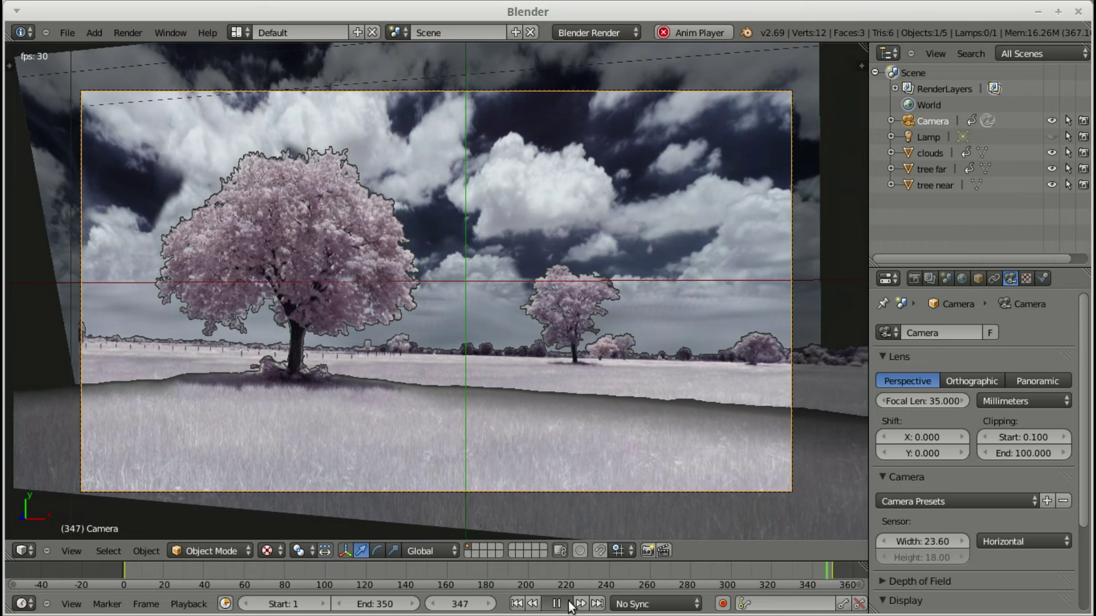
{"action": "left_click", "coordinate": [558, 604]}
{"action": "left_click", "coordinate": [518, 604]}
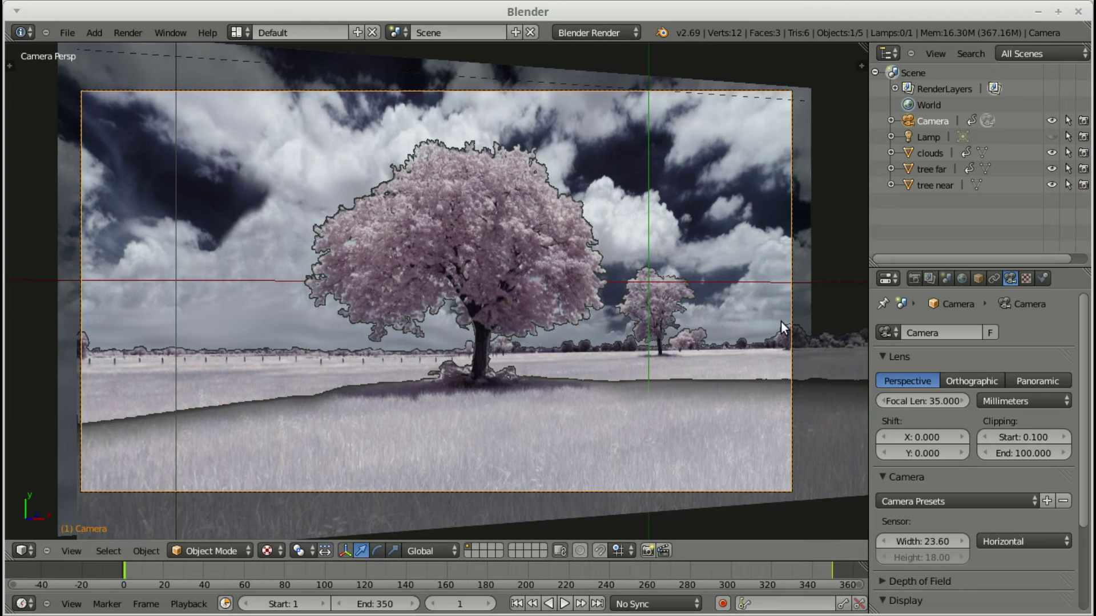
- Apply the HDTV 720p render preset (1280×720) and set the frame rate to 30 fps
{"action": "left_click", "coordinate": [915, 278]}
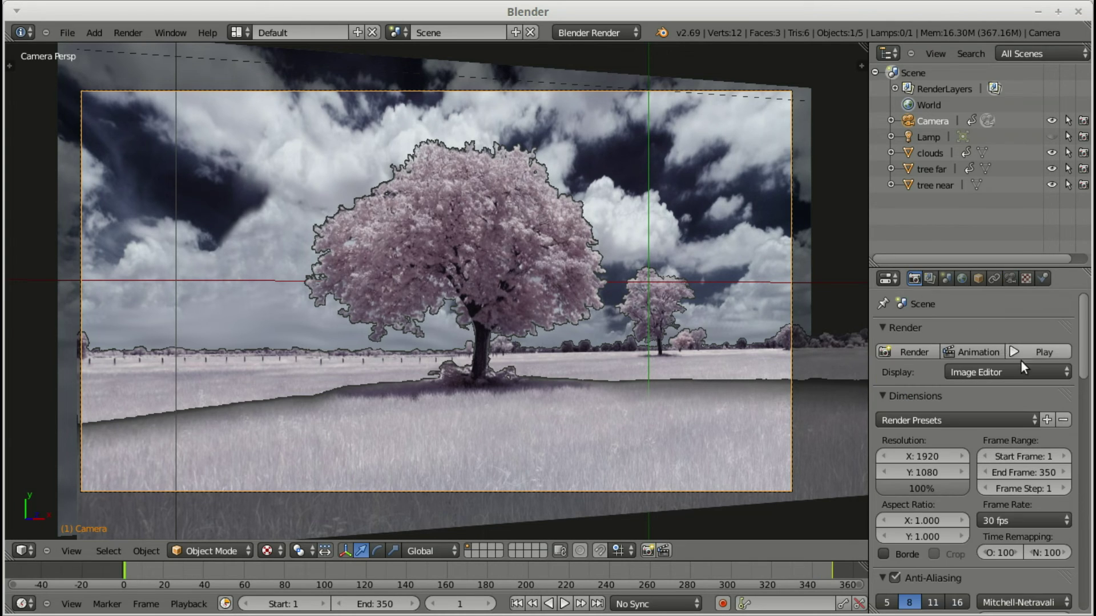
{"action": "left_click", "coordinate": [1019, 419]}
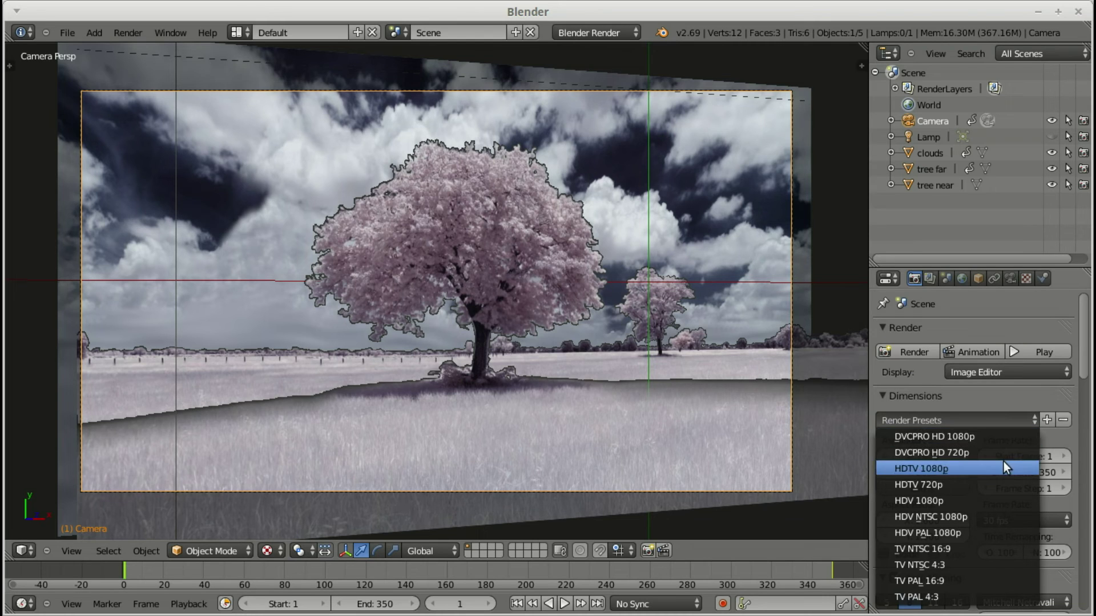
{"action": "left_click", "coordinate": [999, 481]}
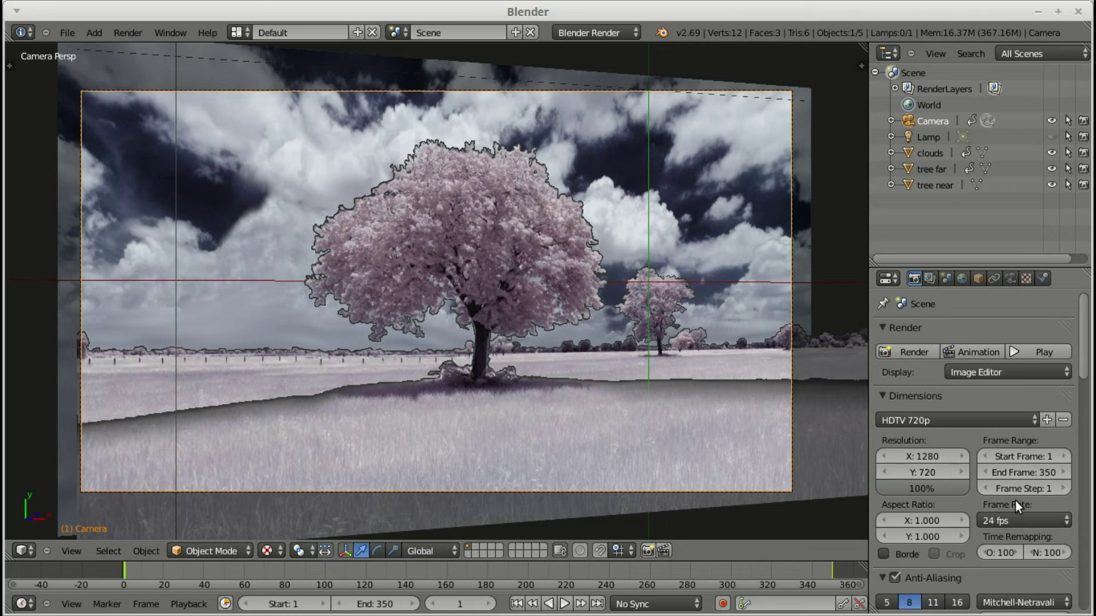
{"action": "left_click", "coordinate": [1015, 519]}
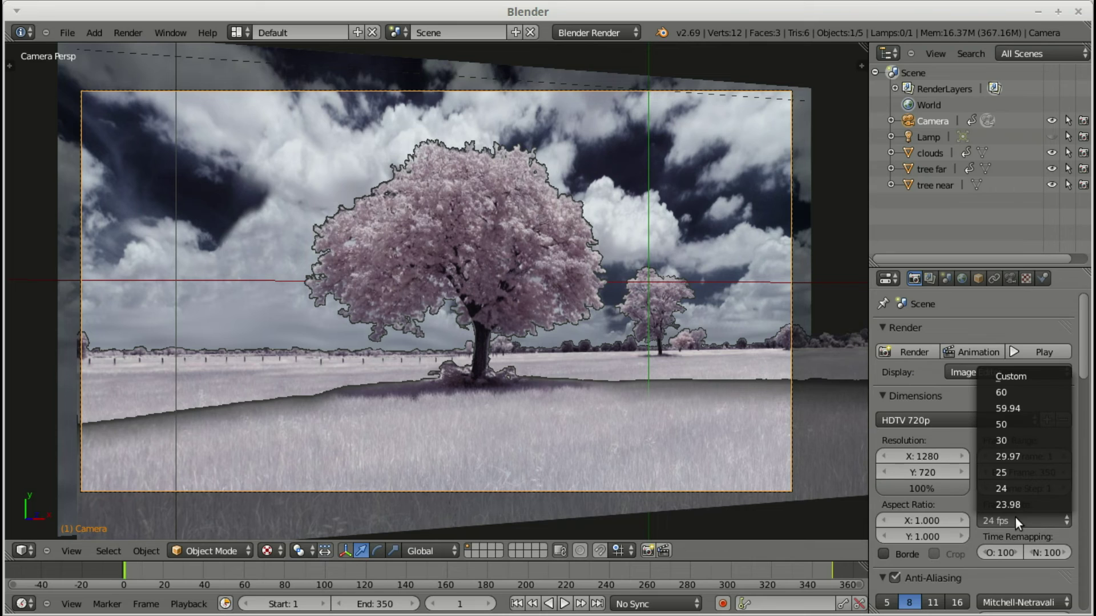
{"action": "left_click", "coordinate": [1019, 442]}
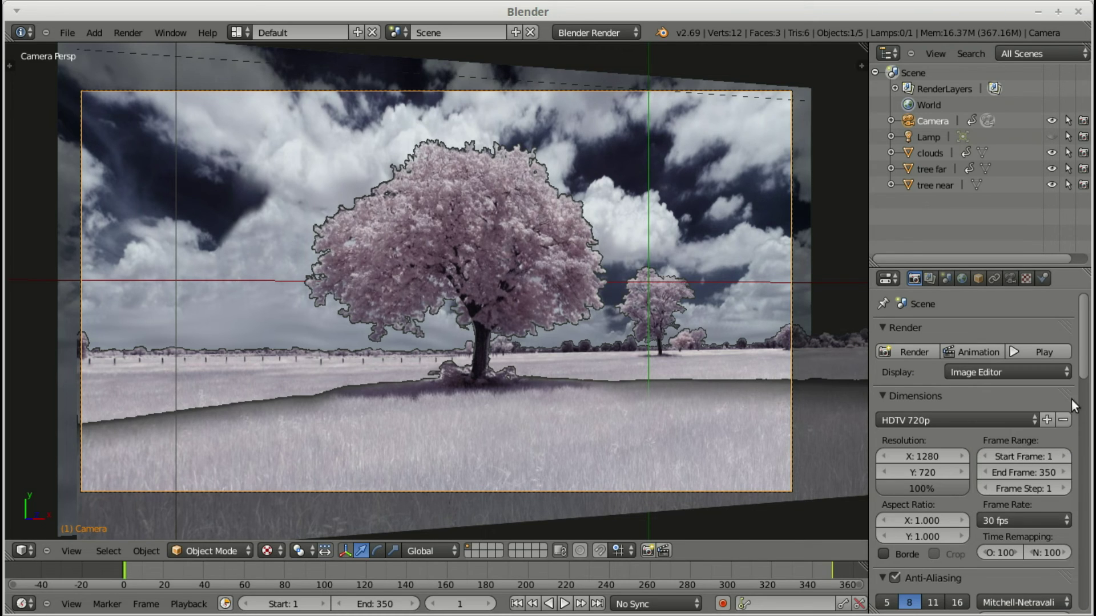
{"action": "left_click_drag", "start_coordinate": [1084, 369], "coordinate": [1088, 427]}
{"action": "scroll", "coordinate": [1067, 365], "scroll_direction": "up", "scroll_amount": 6}
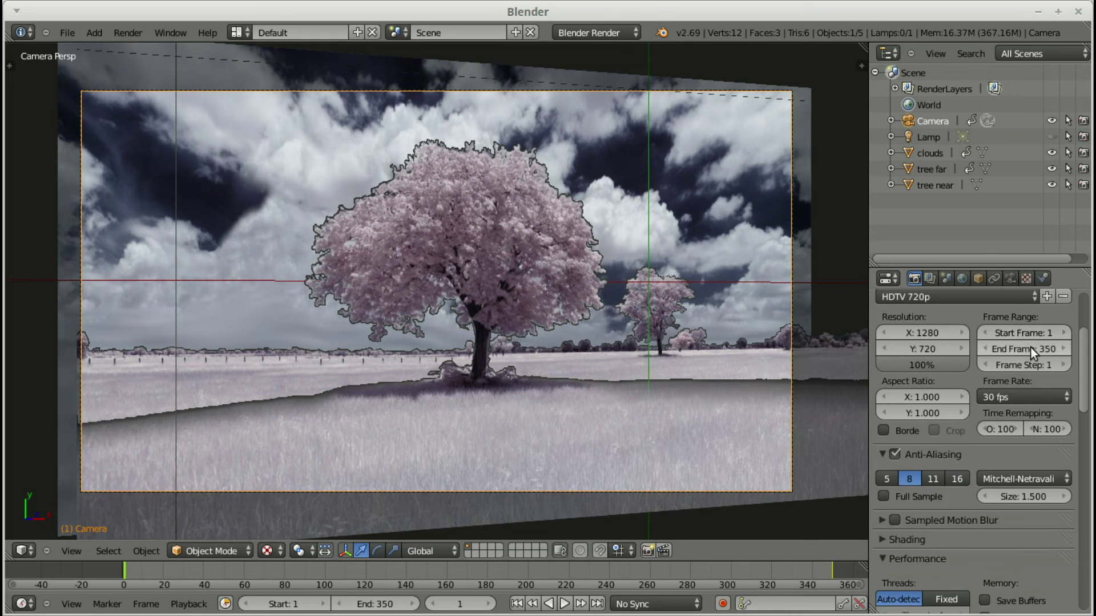
{"action": "left_click_drag", "start_coordinate": [1086, 371], "coordinate": [1079, 490]}
- Set the render output path to 'tree in field' in the blender tutorial folder
{"action": "left_click", "coordinate": [1062, 457]}
{"action": "left_click", "coordinate": [305, 92]}
{"action": "type", "text": "tree in field"}
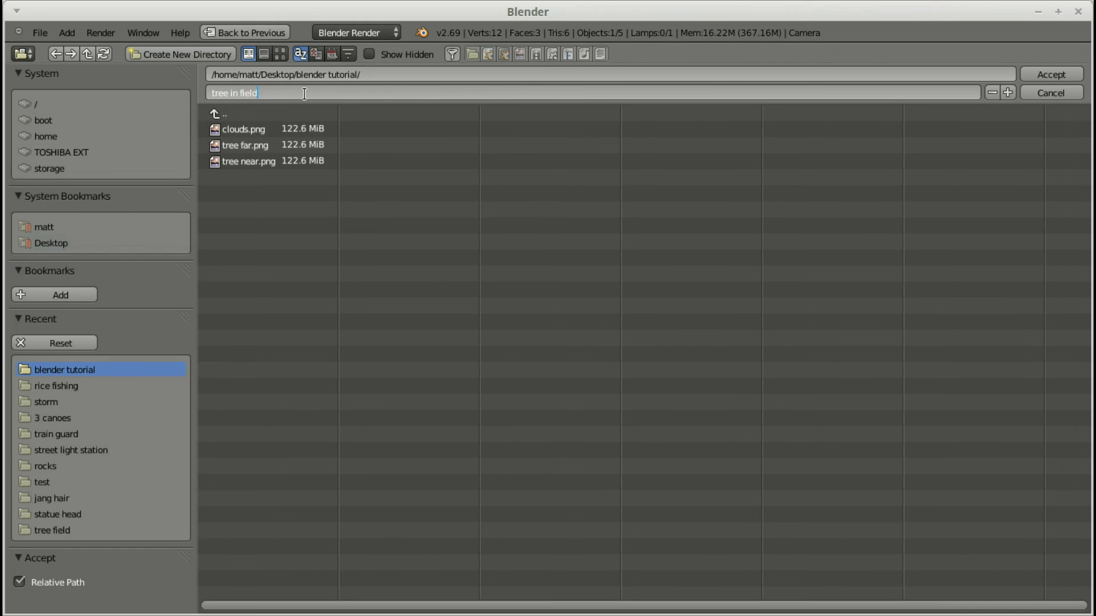
{"action": "left_click", "coordinate": [1041, 75]}
{"action": "left_click", "coordinate": [1042, 75]}
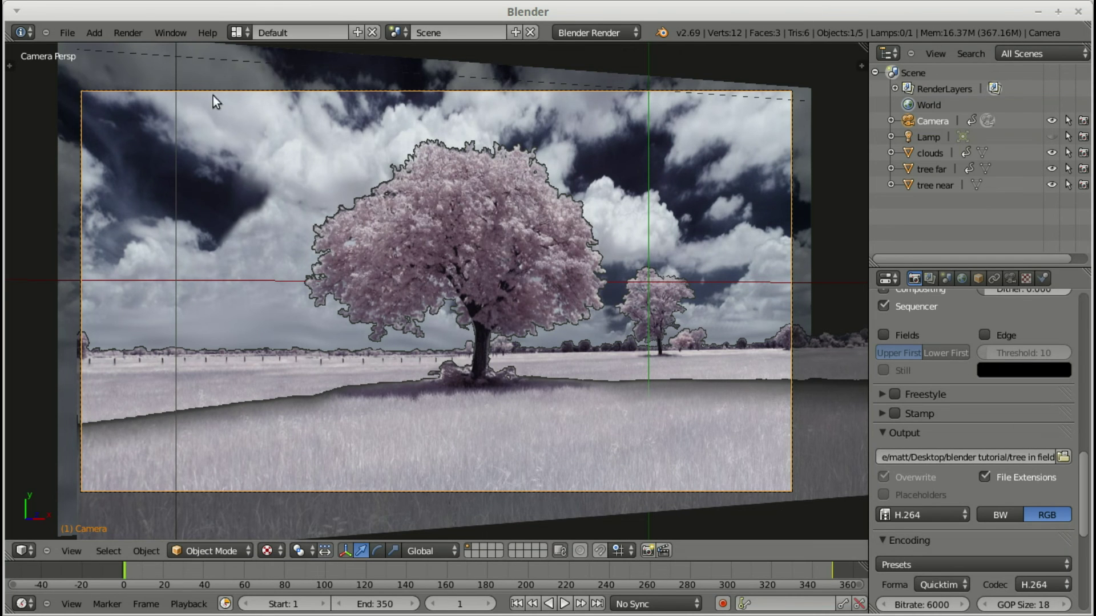
- Run Render Animation from the Render menu
{"action": "left_click", "coordinate": [132, 35]}
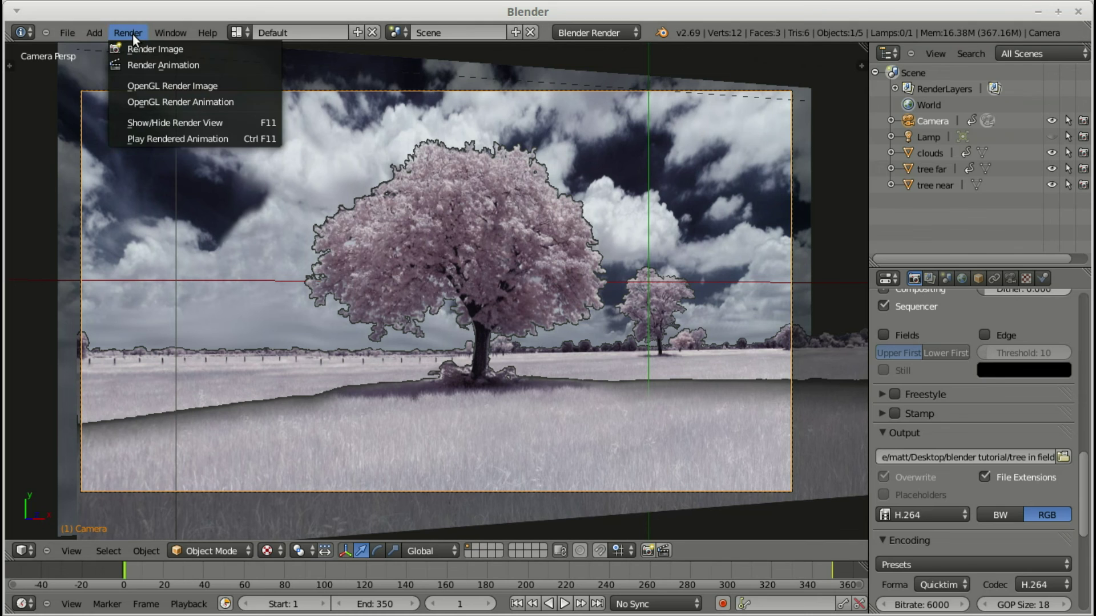
{"action": "left_click", "coordinate": [144, 63]}
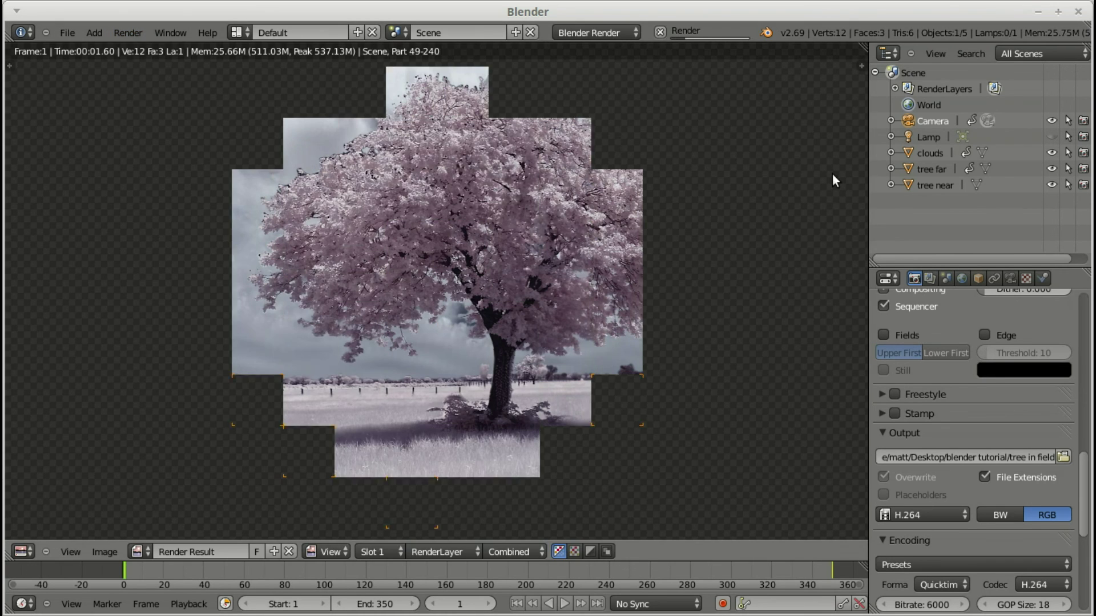